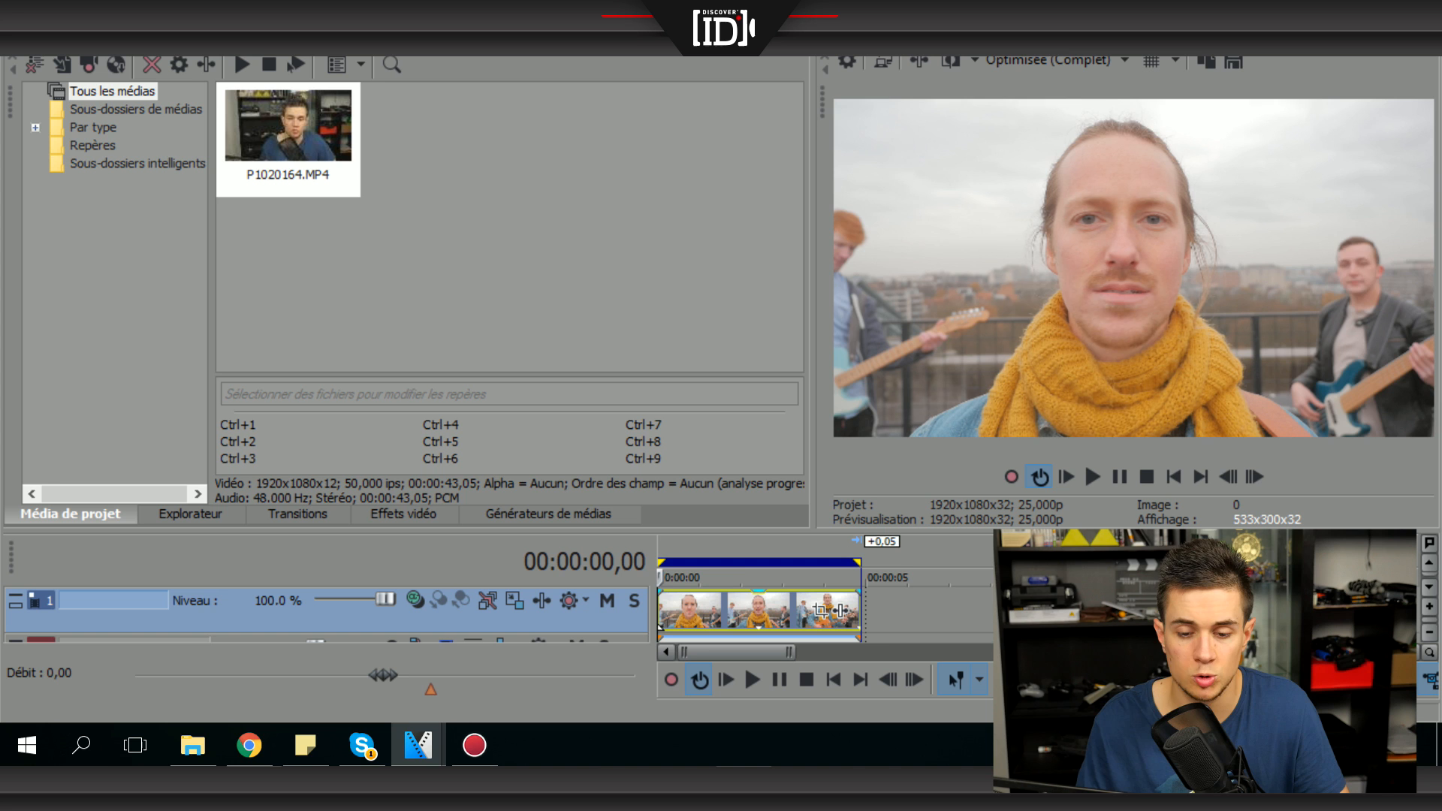
- Disable resampling for the short video clip at the start of the timeline
click(742, 611)
key(Home)
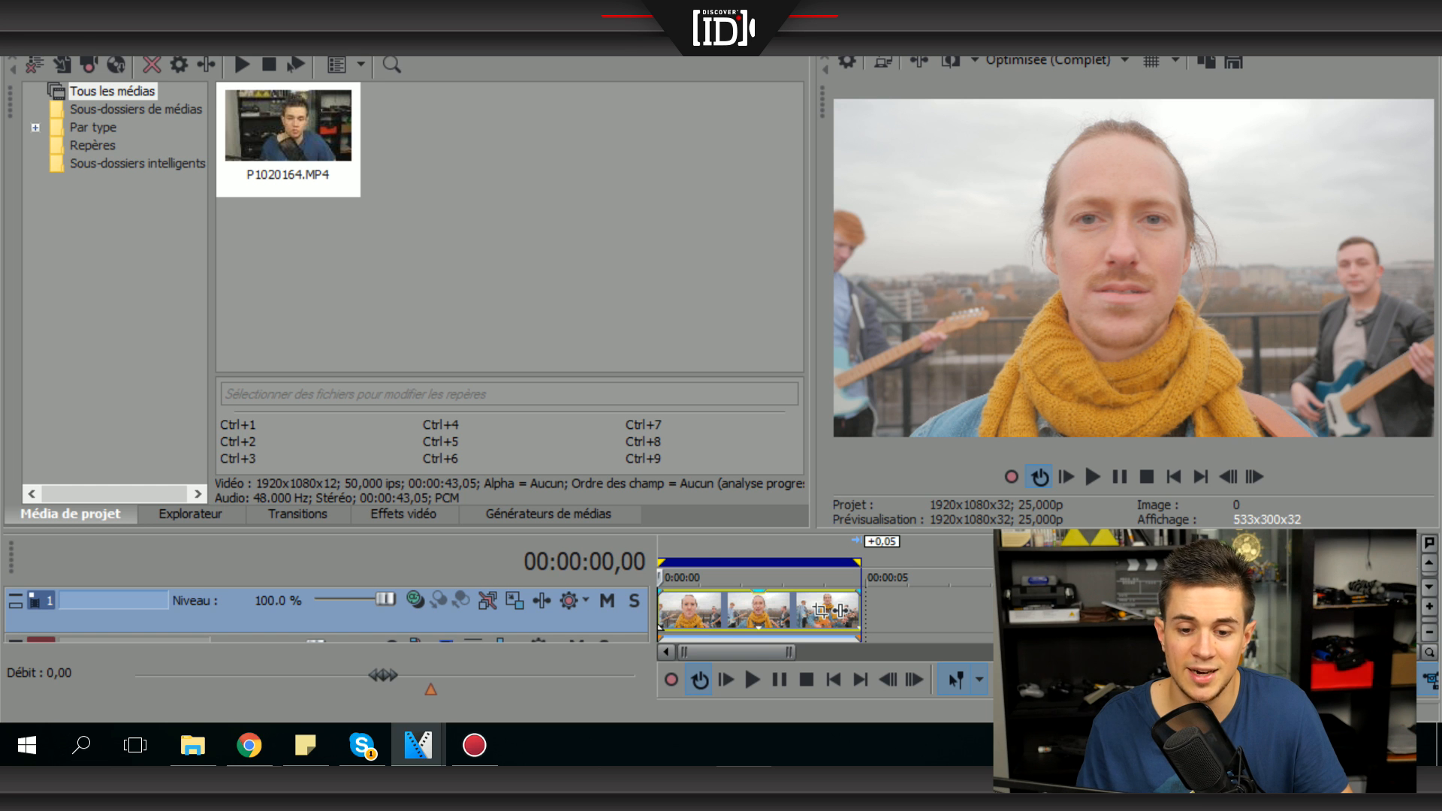
right_click(707, 612)
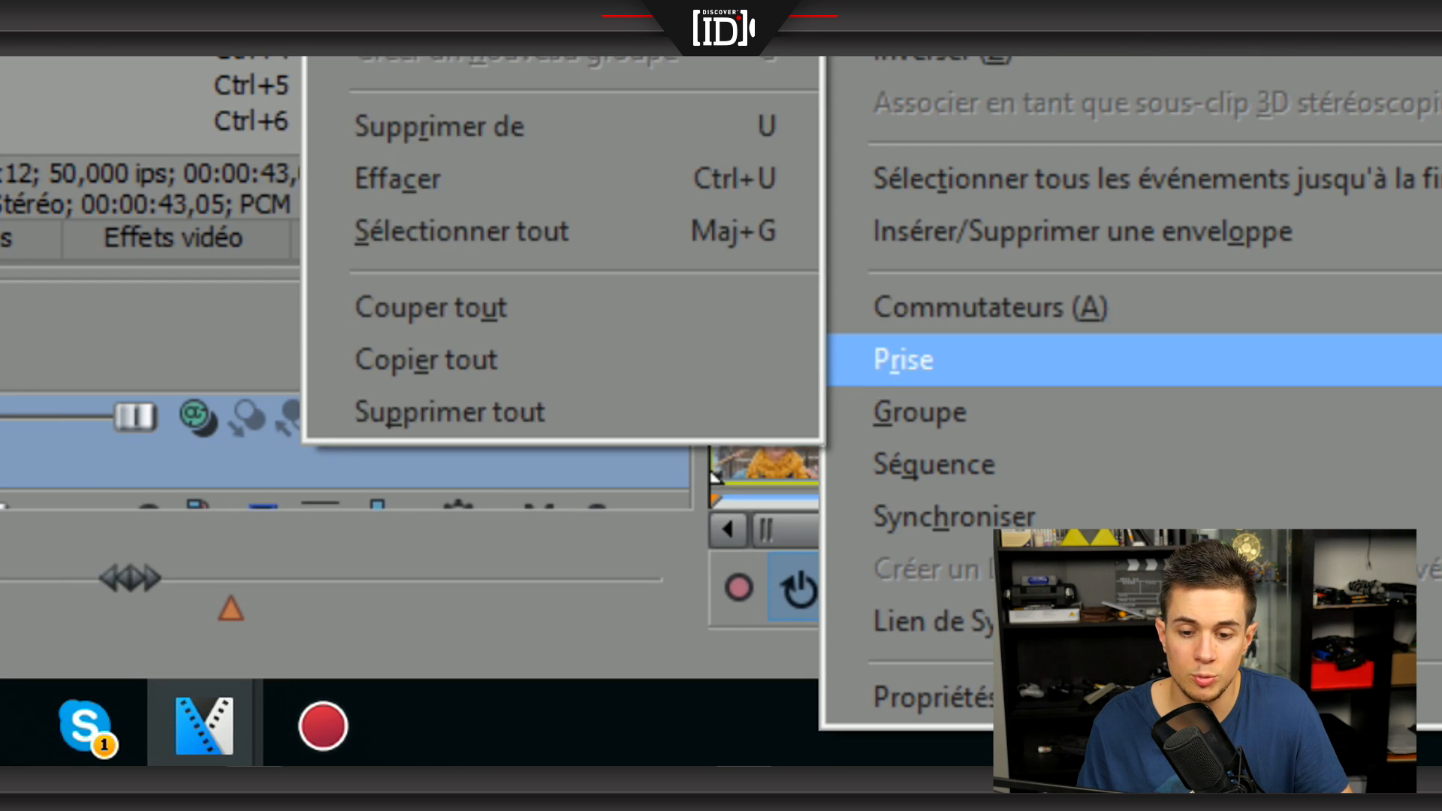
mouse_move(781, 547)
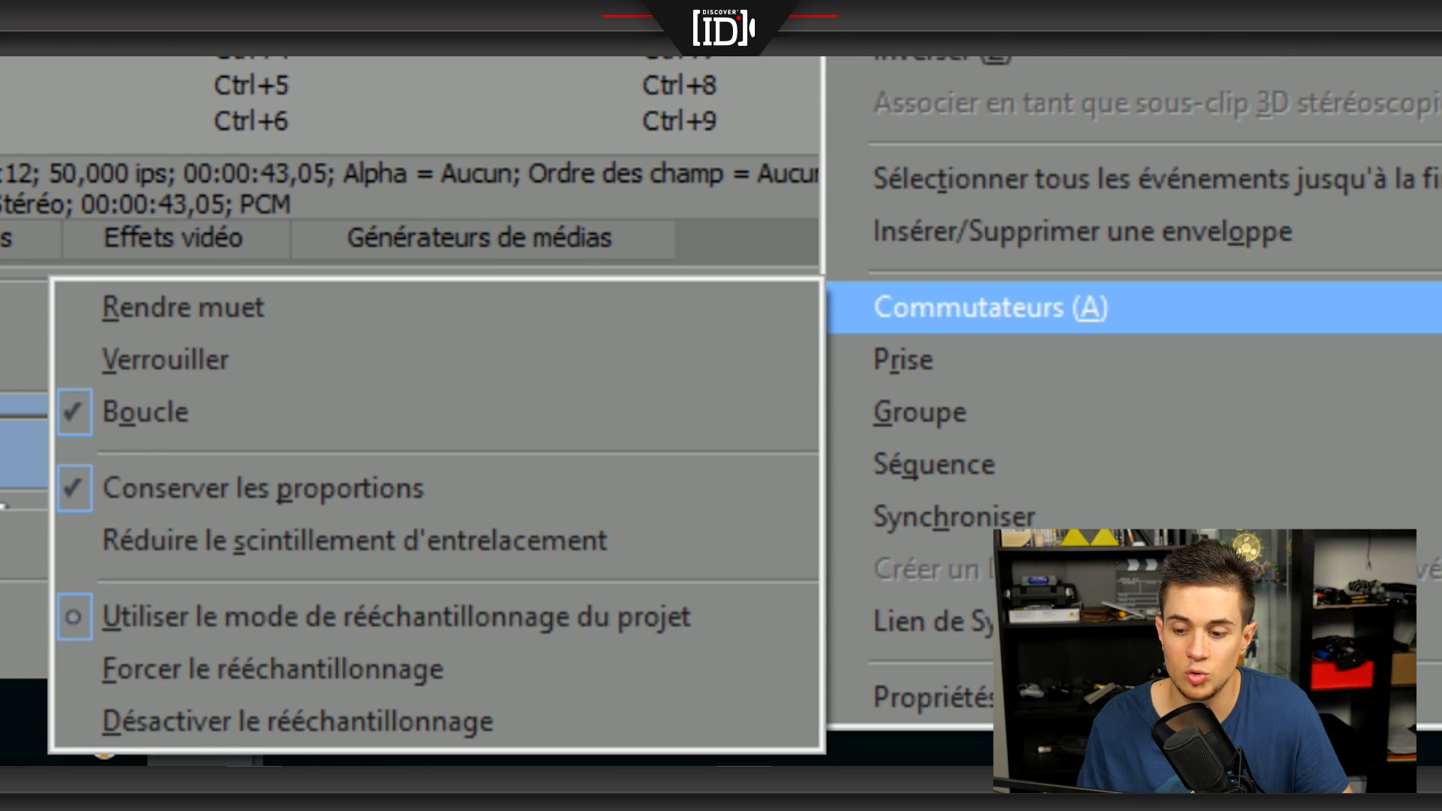
click(300, 721)
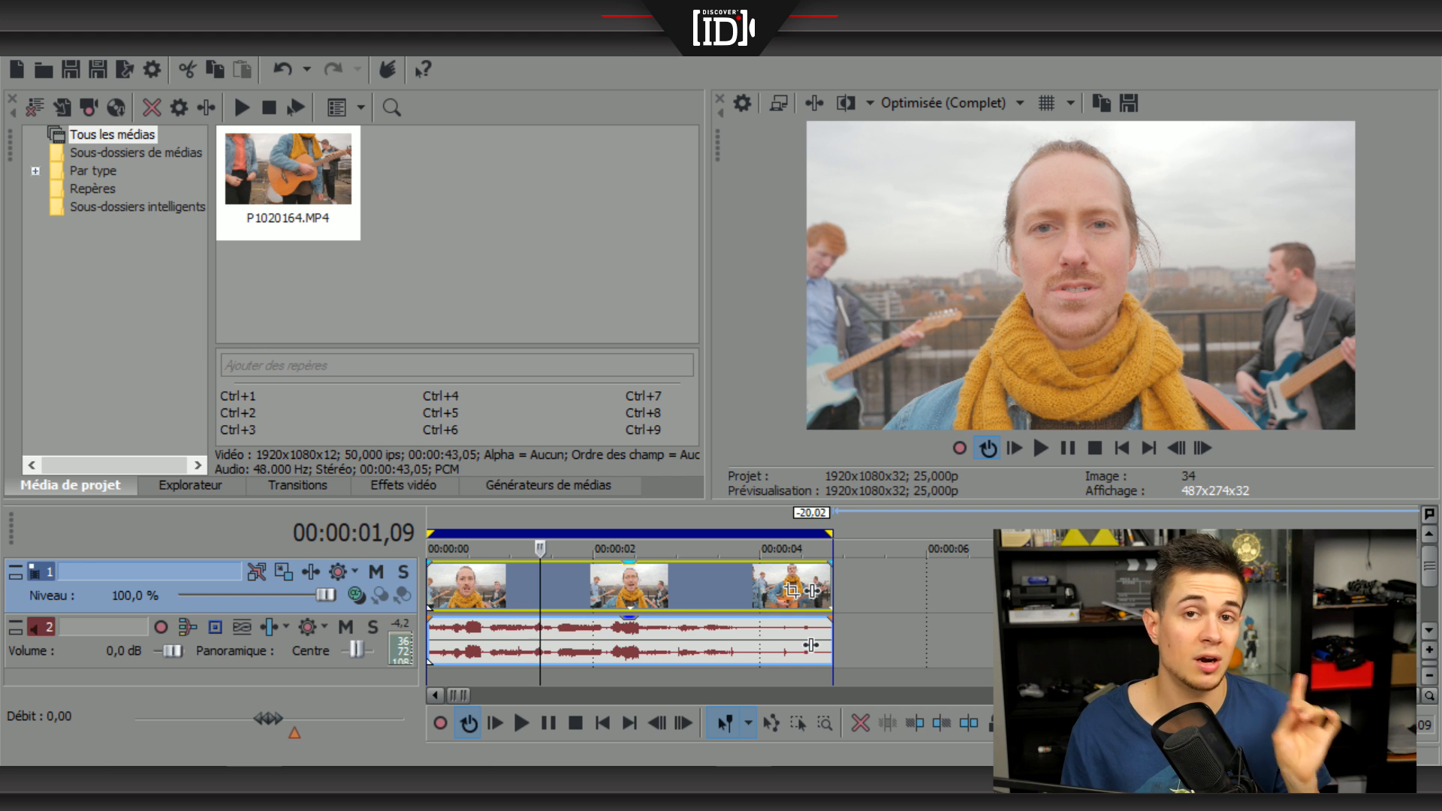
- Undo the removal of the footage after the first clip, and delete that remaining footage again
key(ctrl+z)
scroll(600, 601, down, 3)
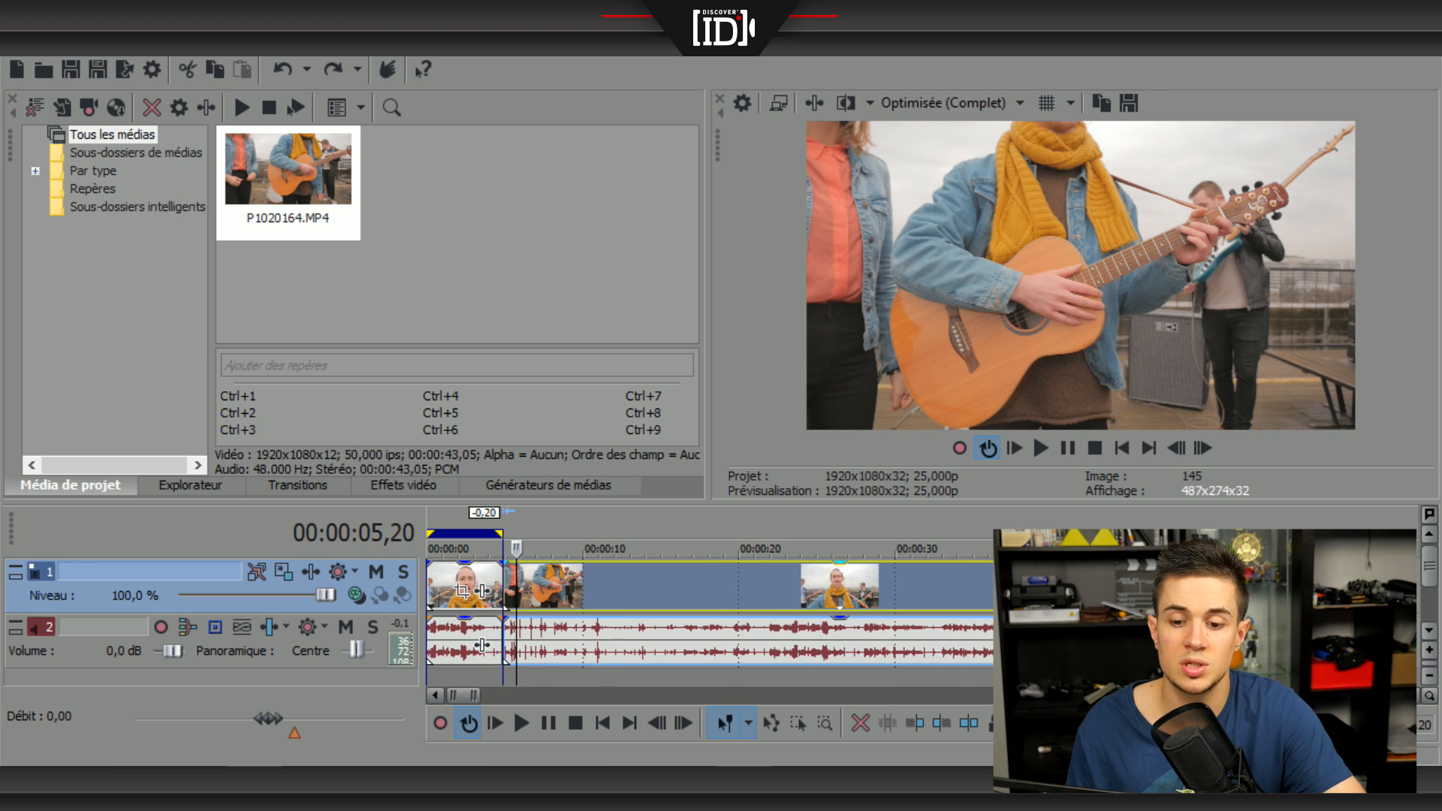
click(601, 593)
key(Delete)
- Place further sections of the footage after the first clip and disable resampling for all selected clips at once
click(437, 599)
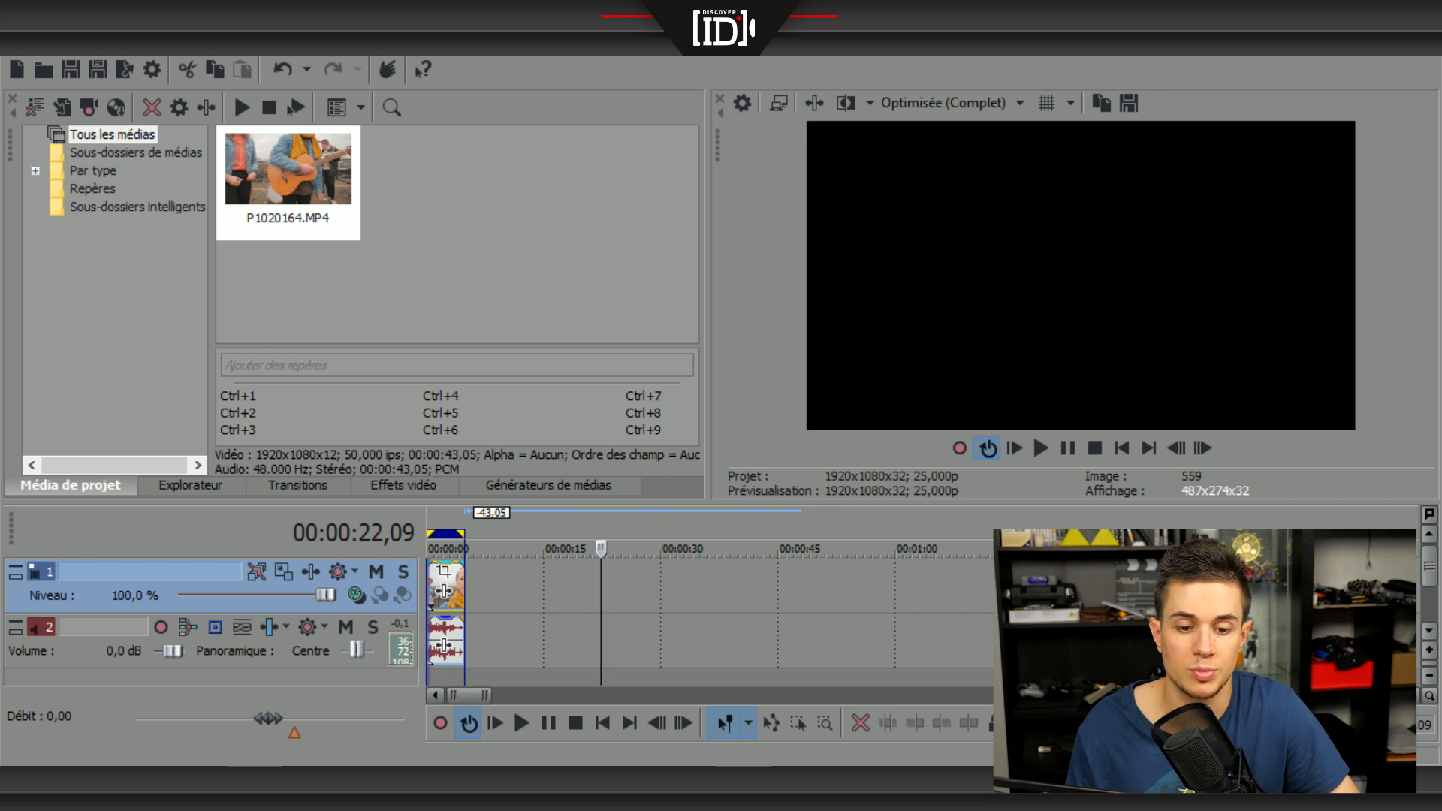
drag(437, 599, 620, 600)
drag(611, 595, 466, 595)
right_click(583, 593)
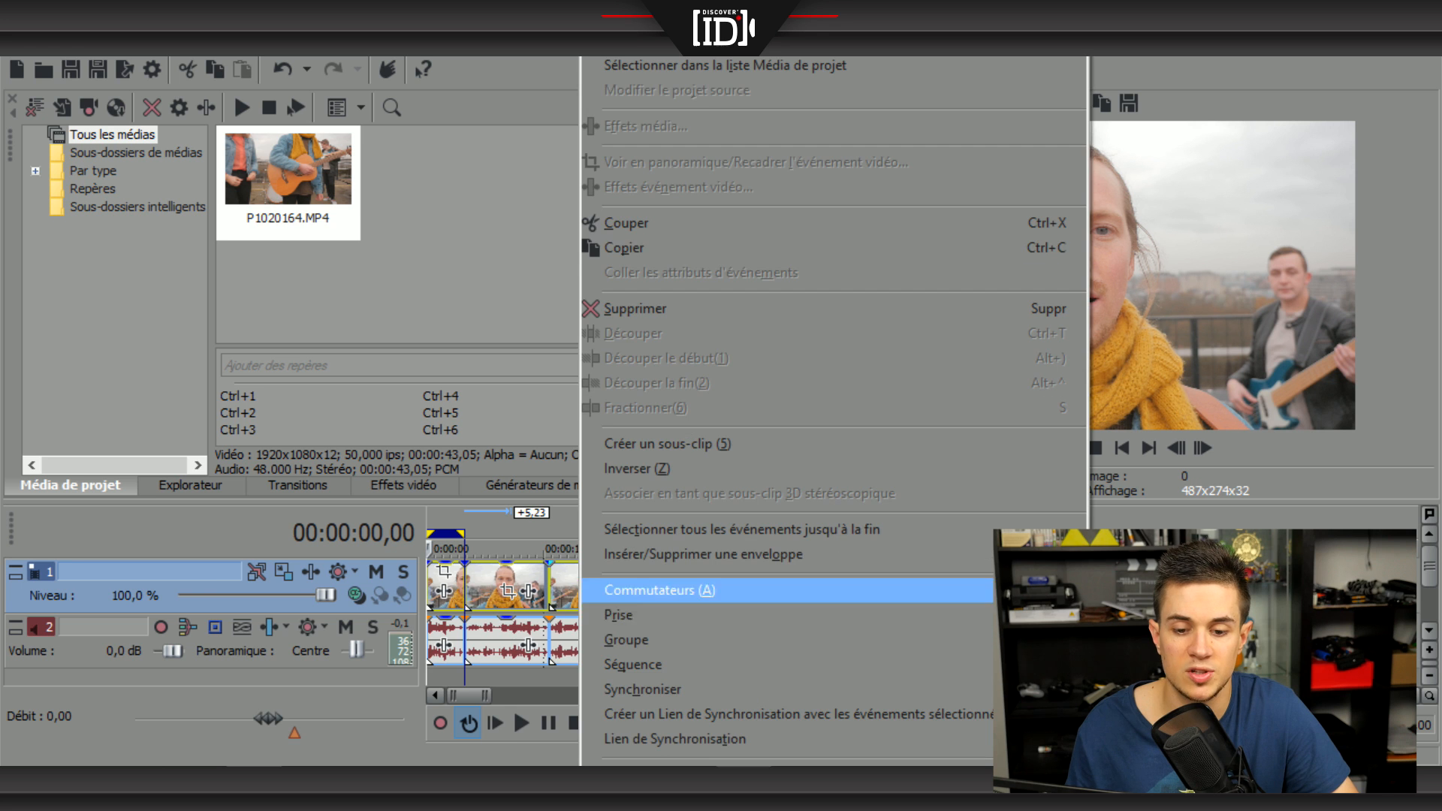
mouse_move(638, 590)
click(319, 785)
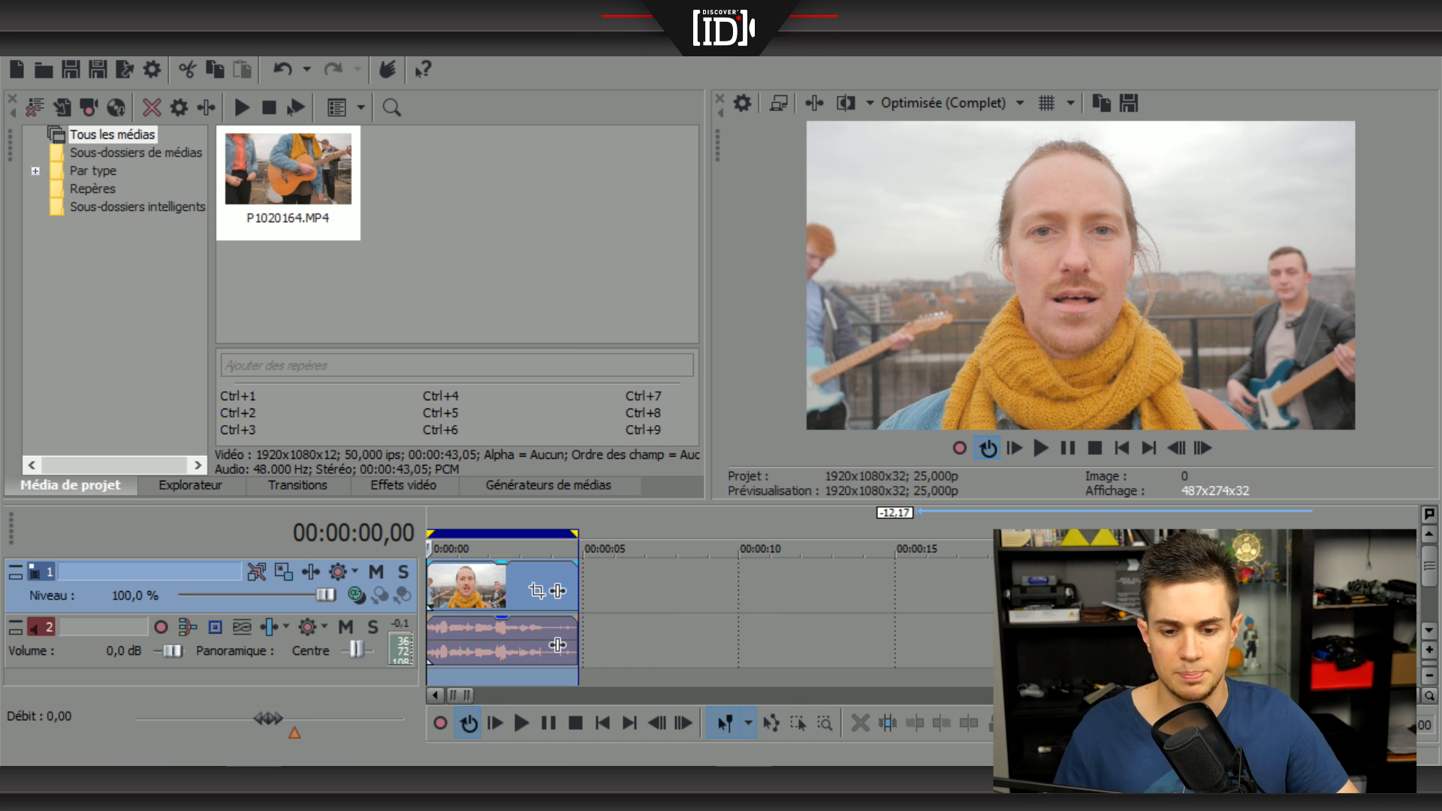
- Remove the clip's audio track so the timeline holds only the video track
click(558, 644)
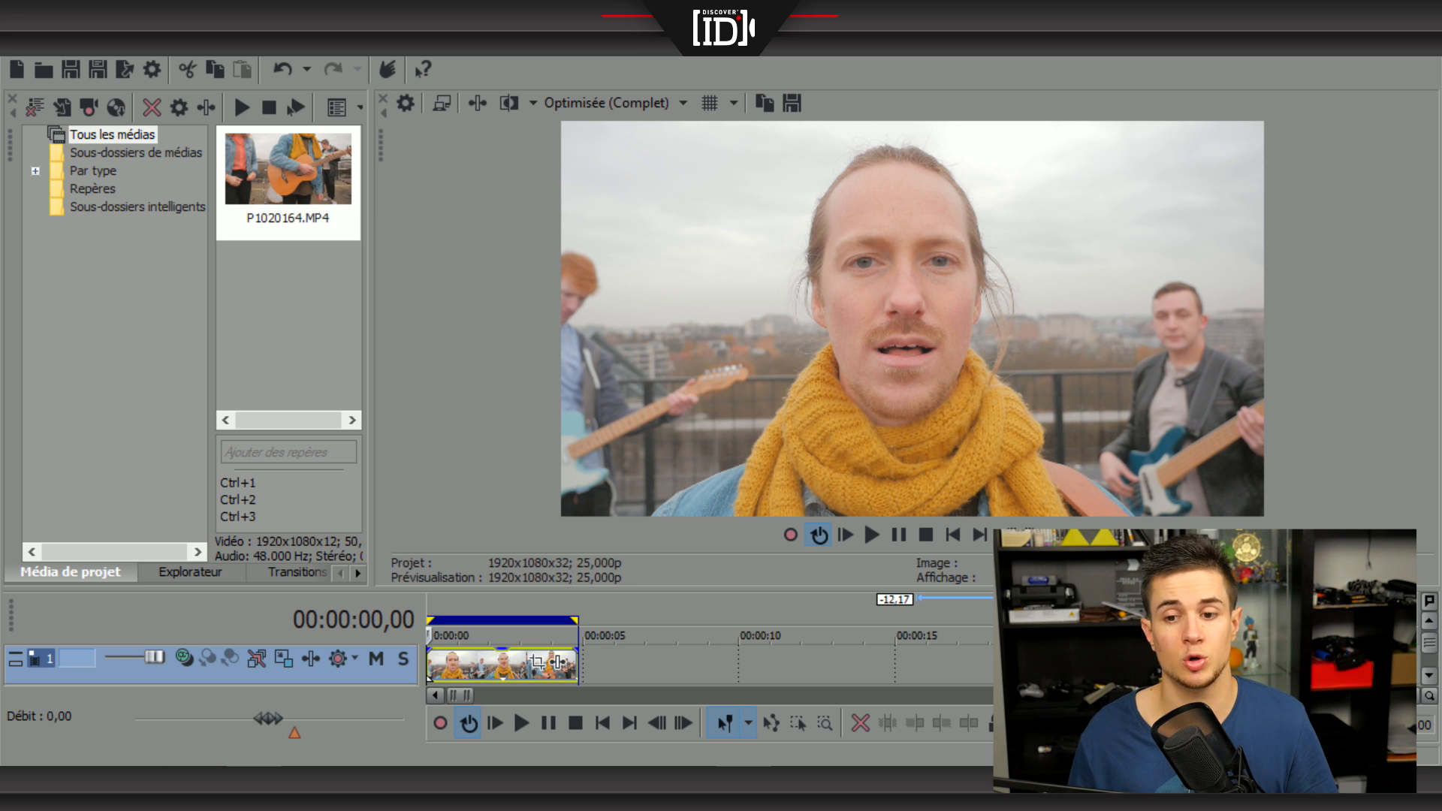
key(Up)
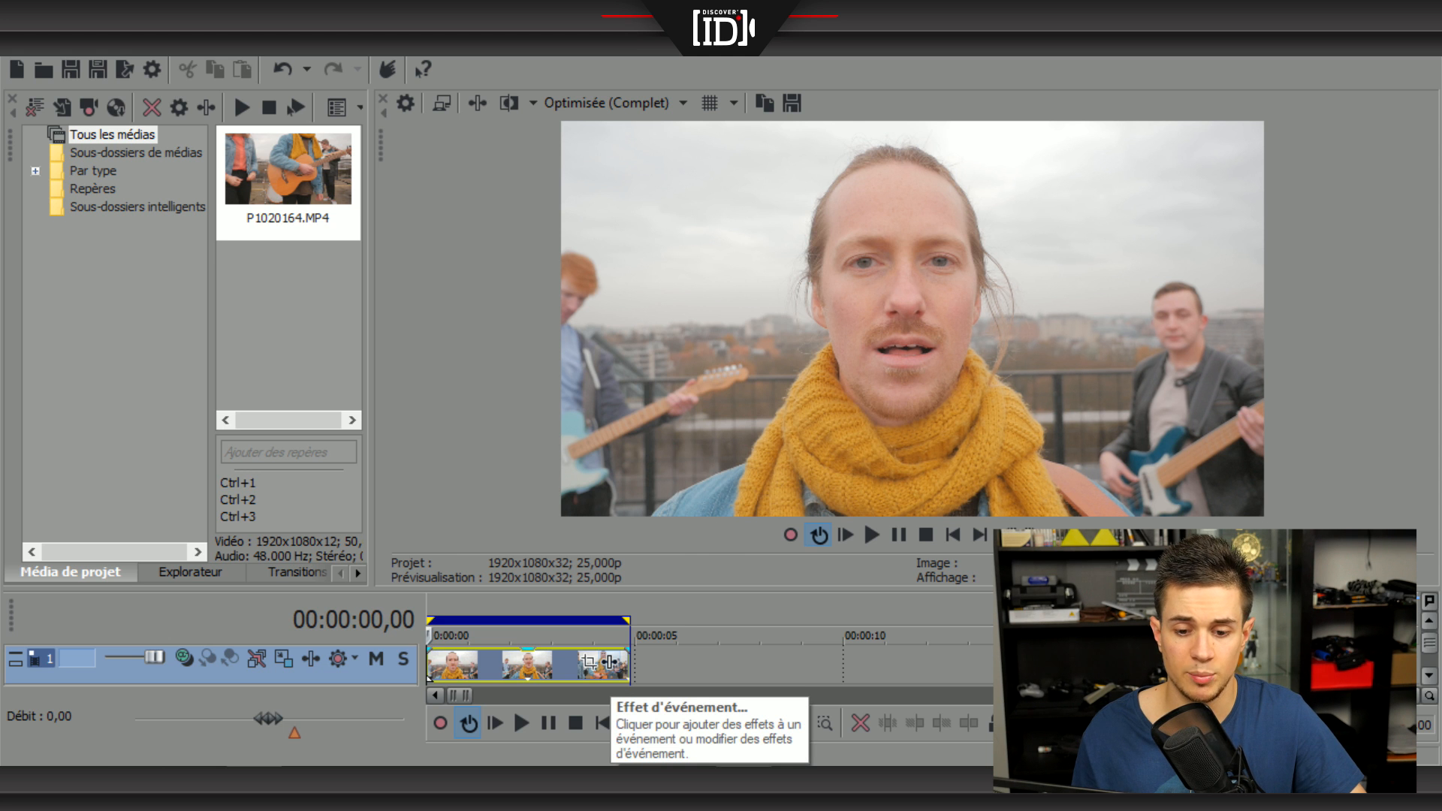
- Open the effect chooser for the video clip and add the Correcteur de couleurs VEGAS effect to its chain
click(611, 663)
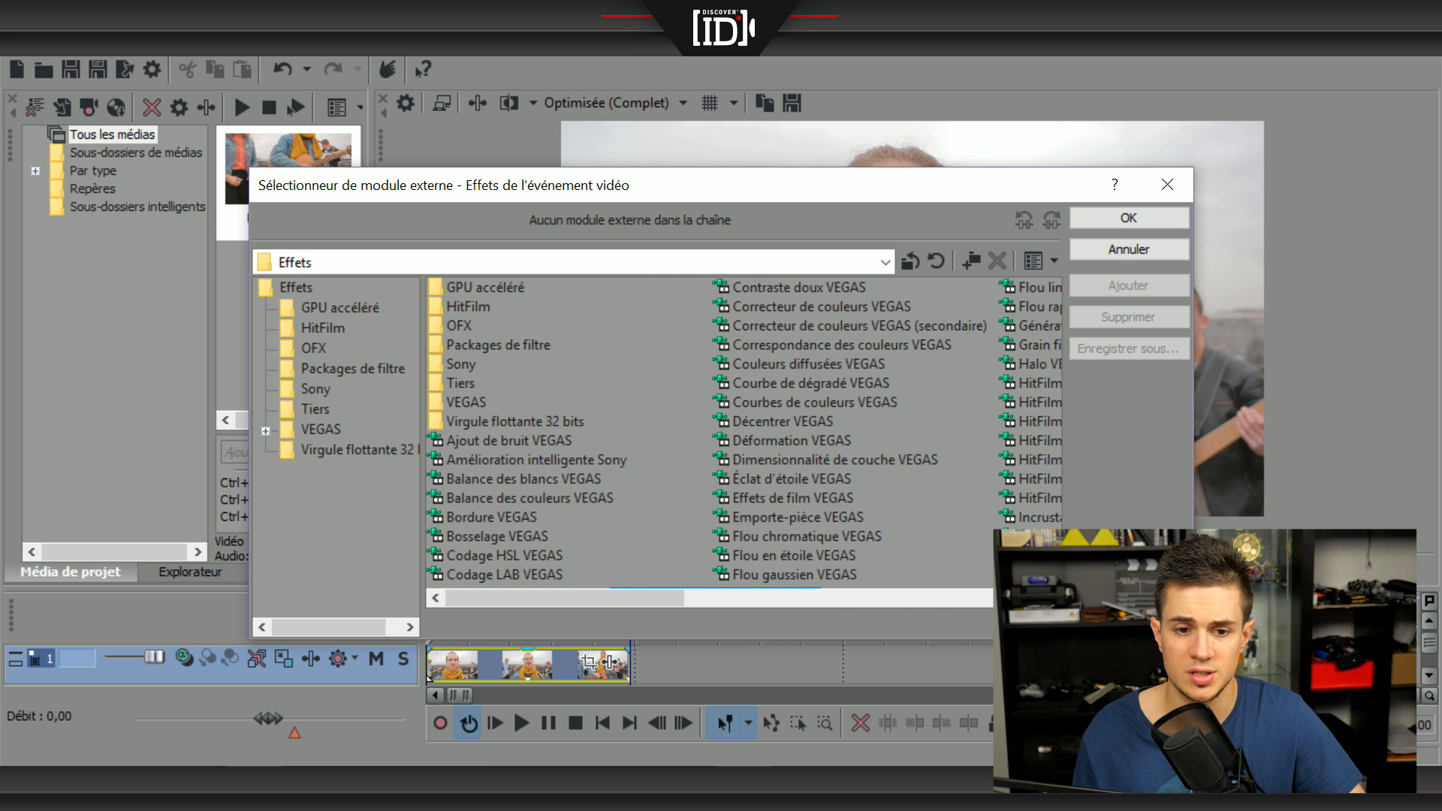
scroll(710, 432, right, 5)
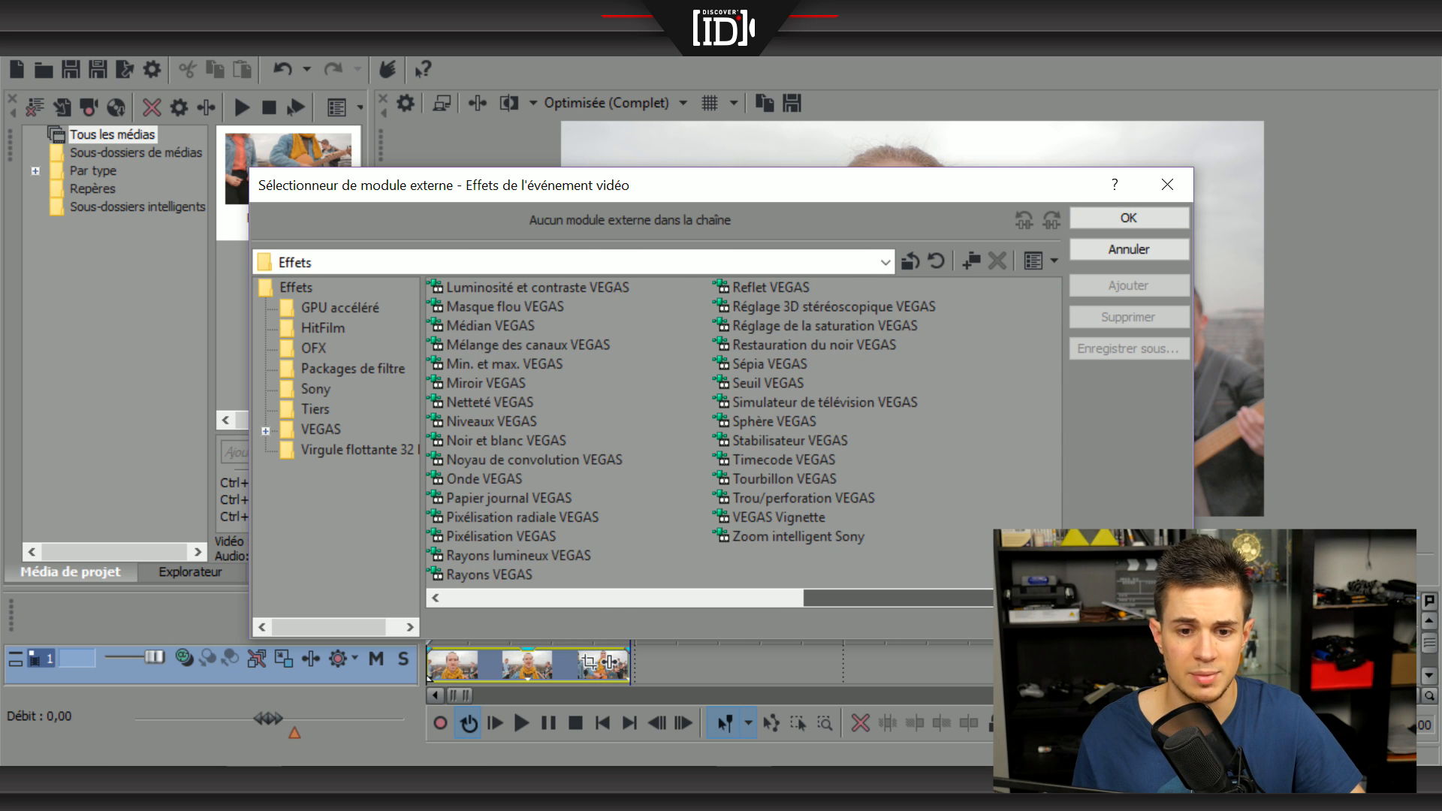
drag(923, 598, 713, 599)
click(790, 460)
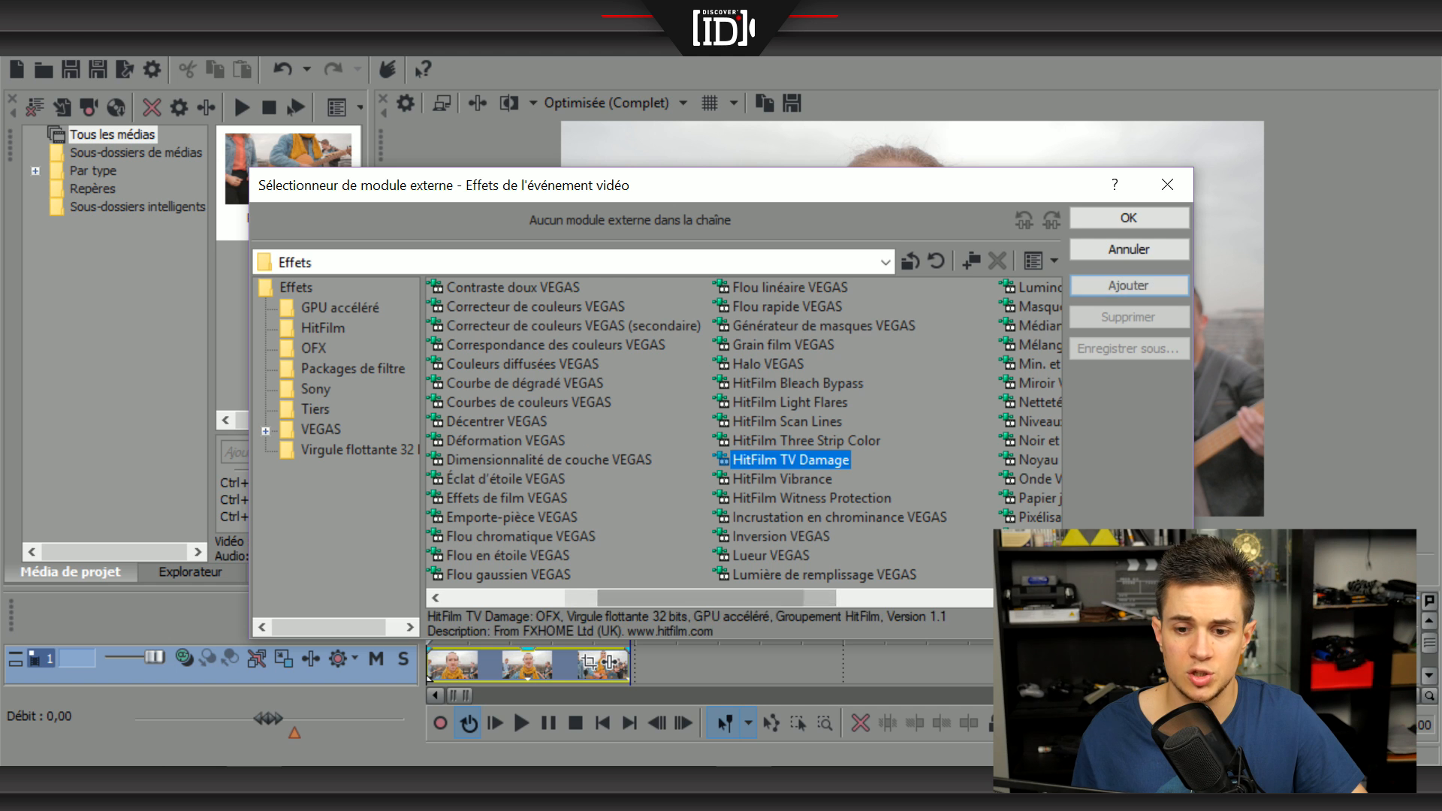
click(535, 307)
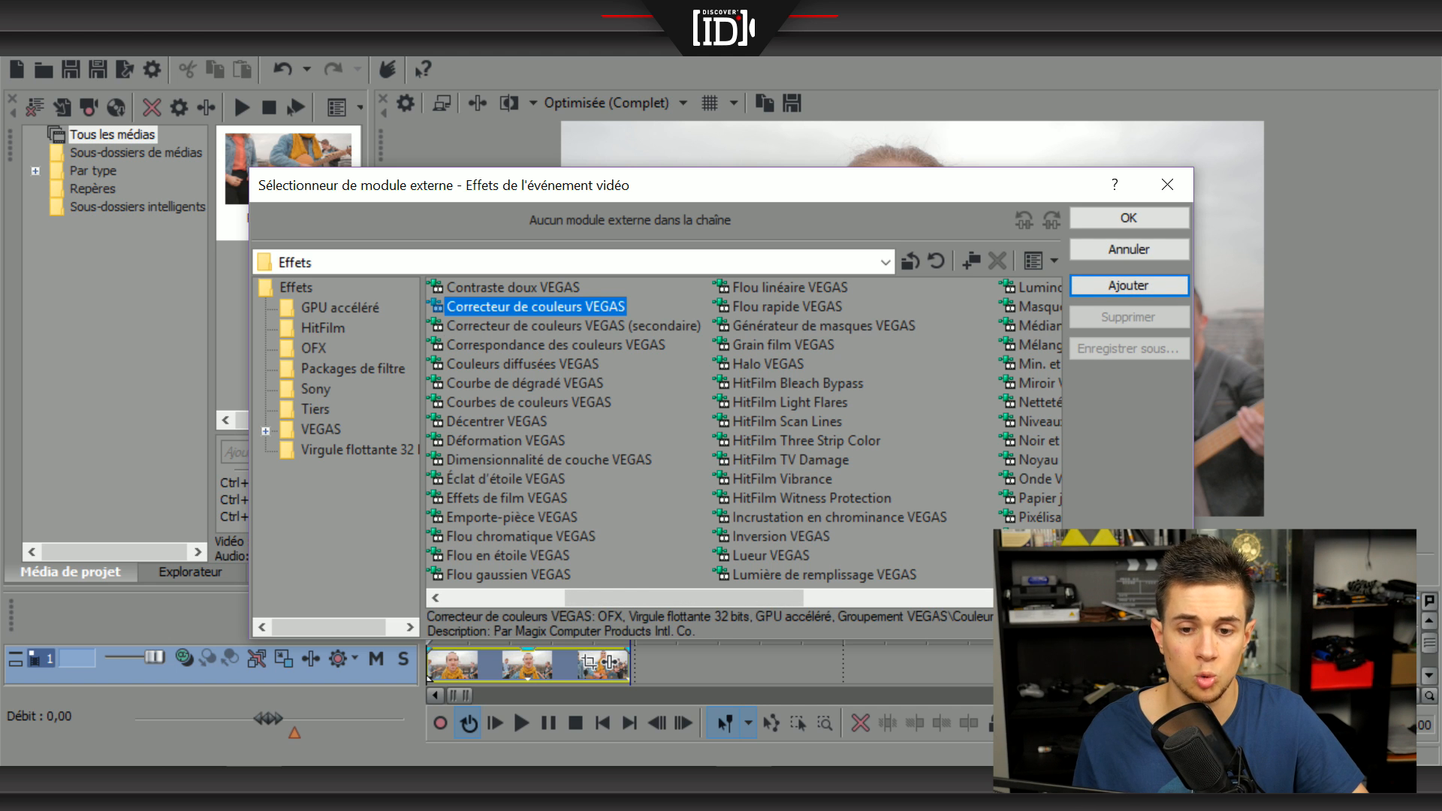
click(556, 345)
click(573, 326)
click(676, 307)
double_click(535, 307)
- Add the Luminosité et contraste VEGAS effect after the colour corrector and apply the effect chain to the clip
click(823, 326)
click(1040, 288)
drag(706, 599, 800, 598)
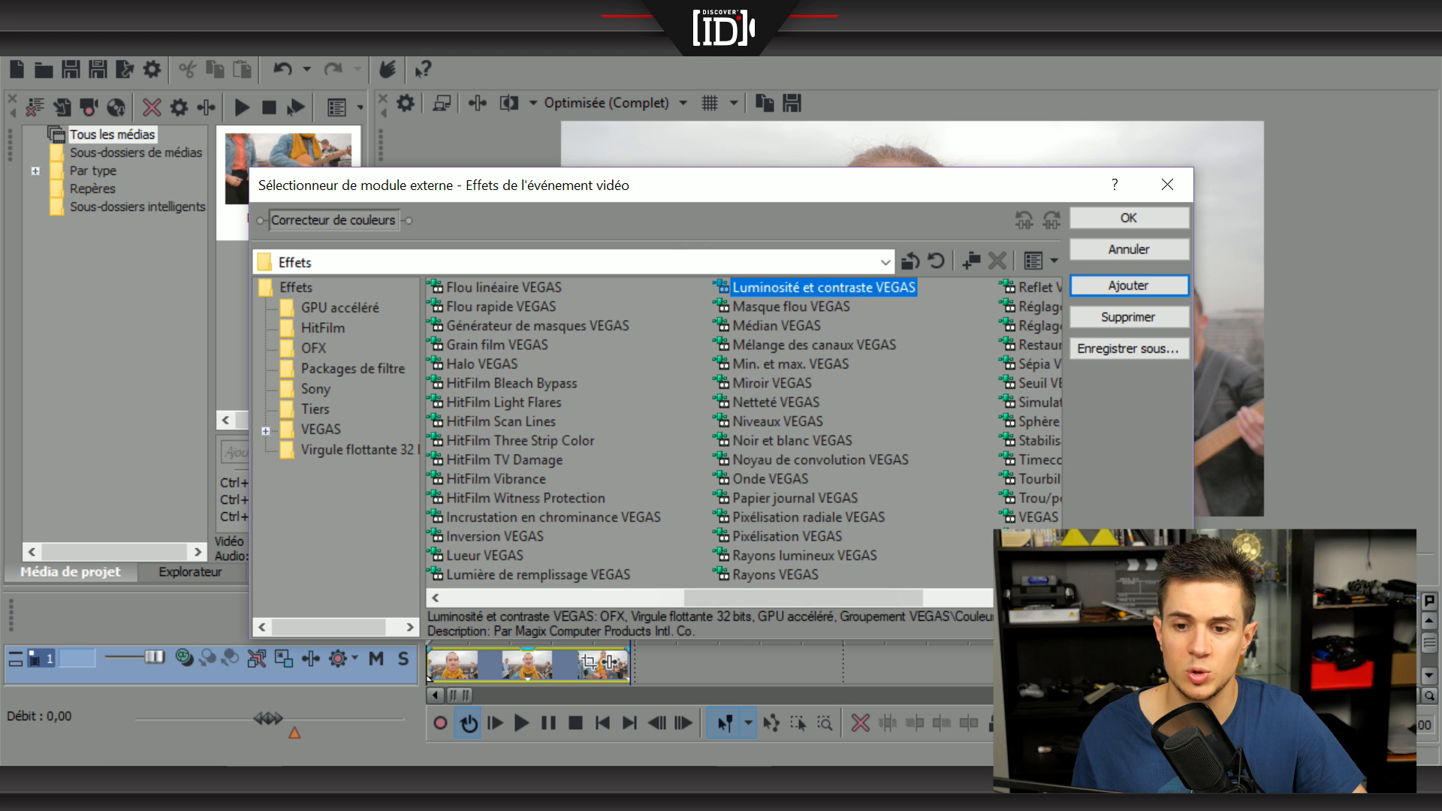
click(1128, 286)
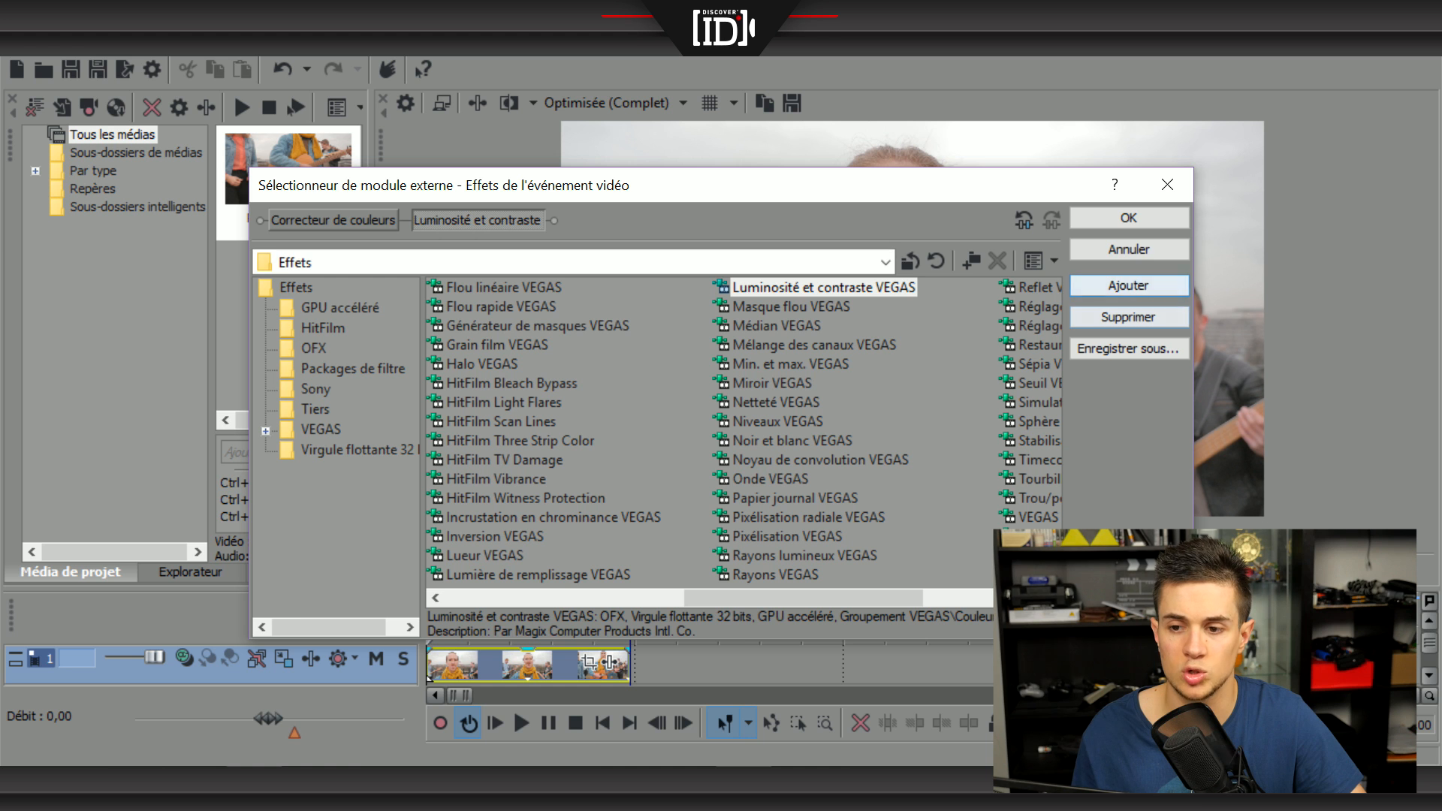
click(1128, 218)
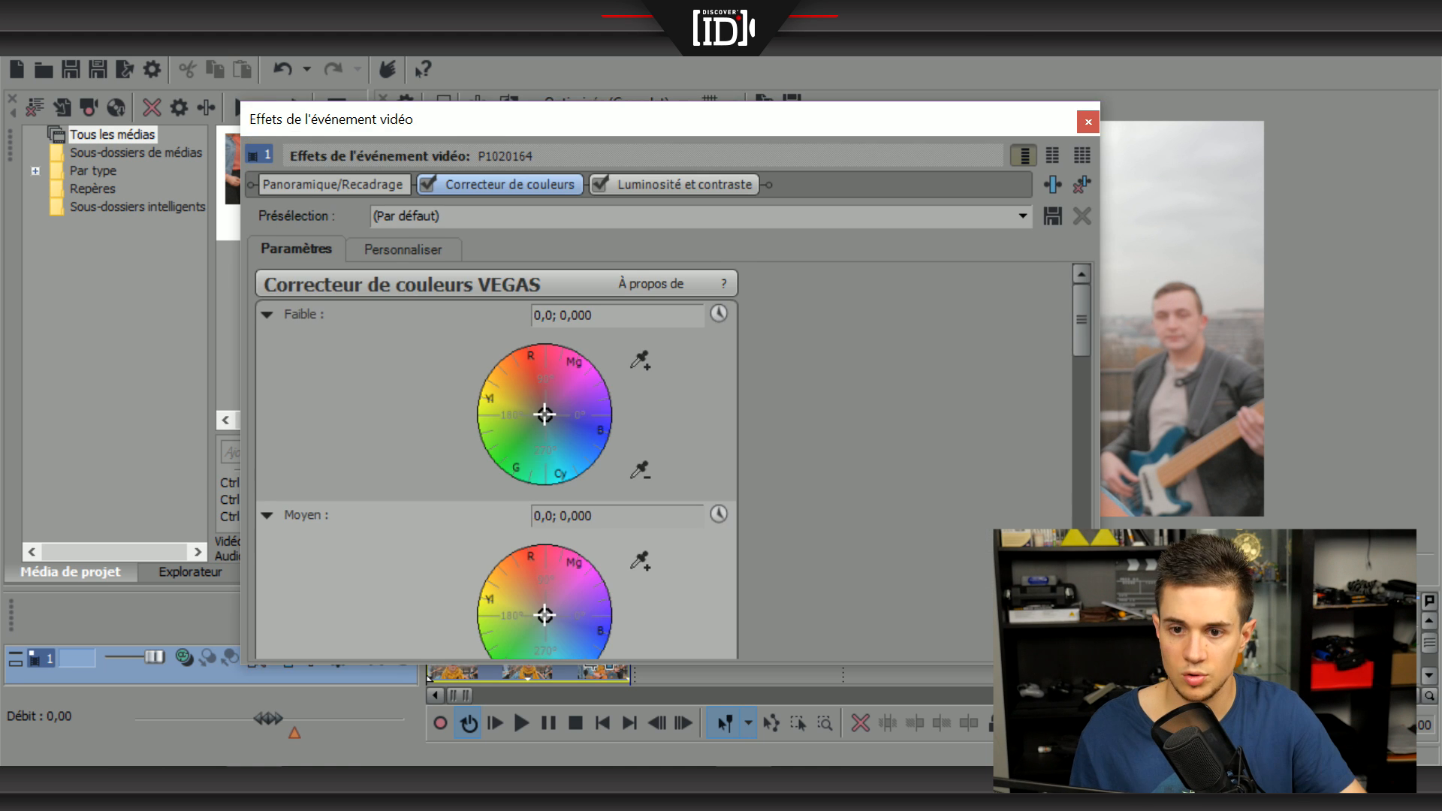
- Show the Luminosité et contraste settings and move the effects window clear of the video preview
drag(801, 126, 528, 143)
click(416, 200)
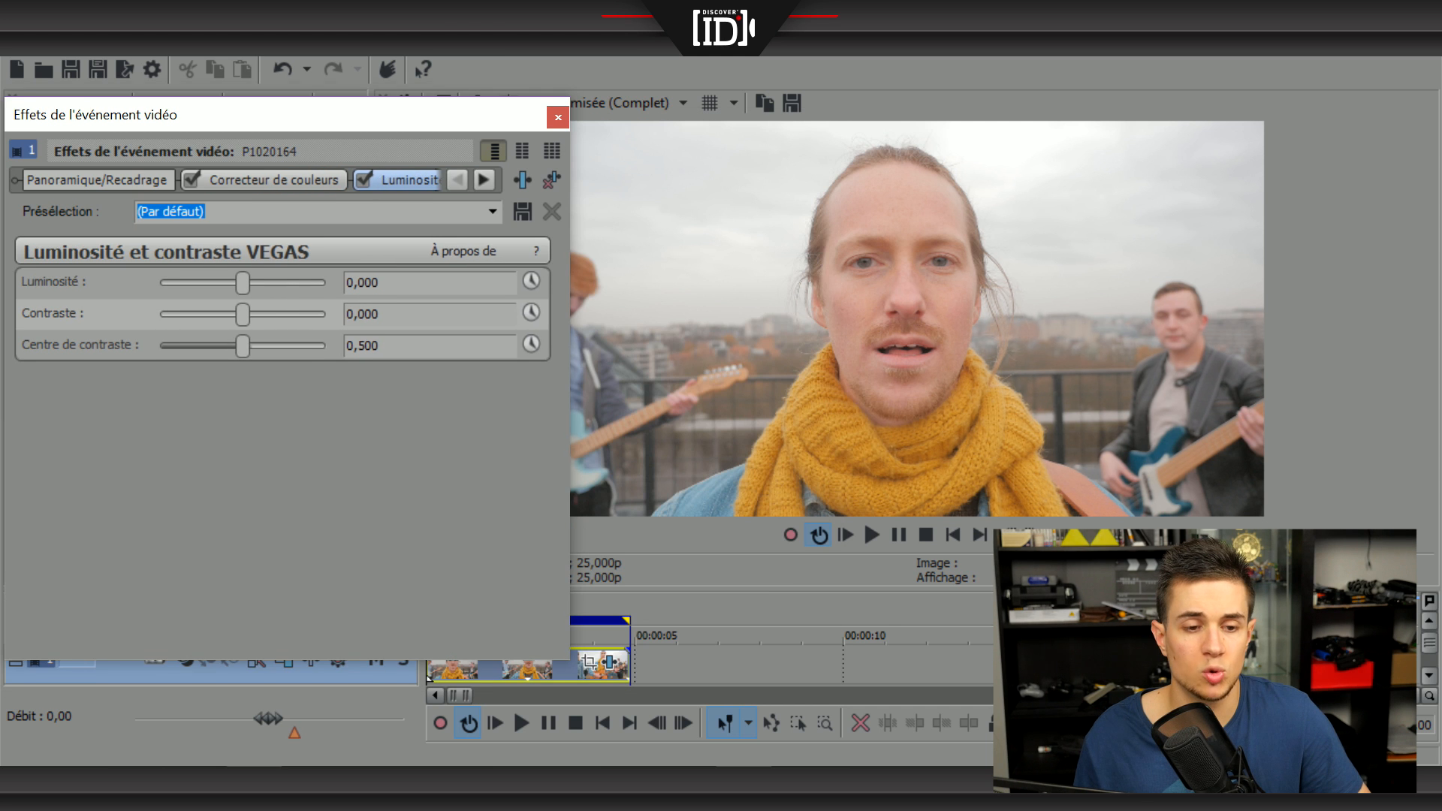
drag(376, 110, 375, 101)
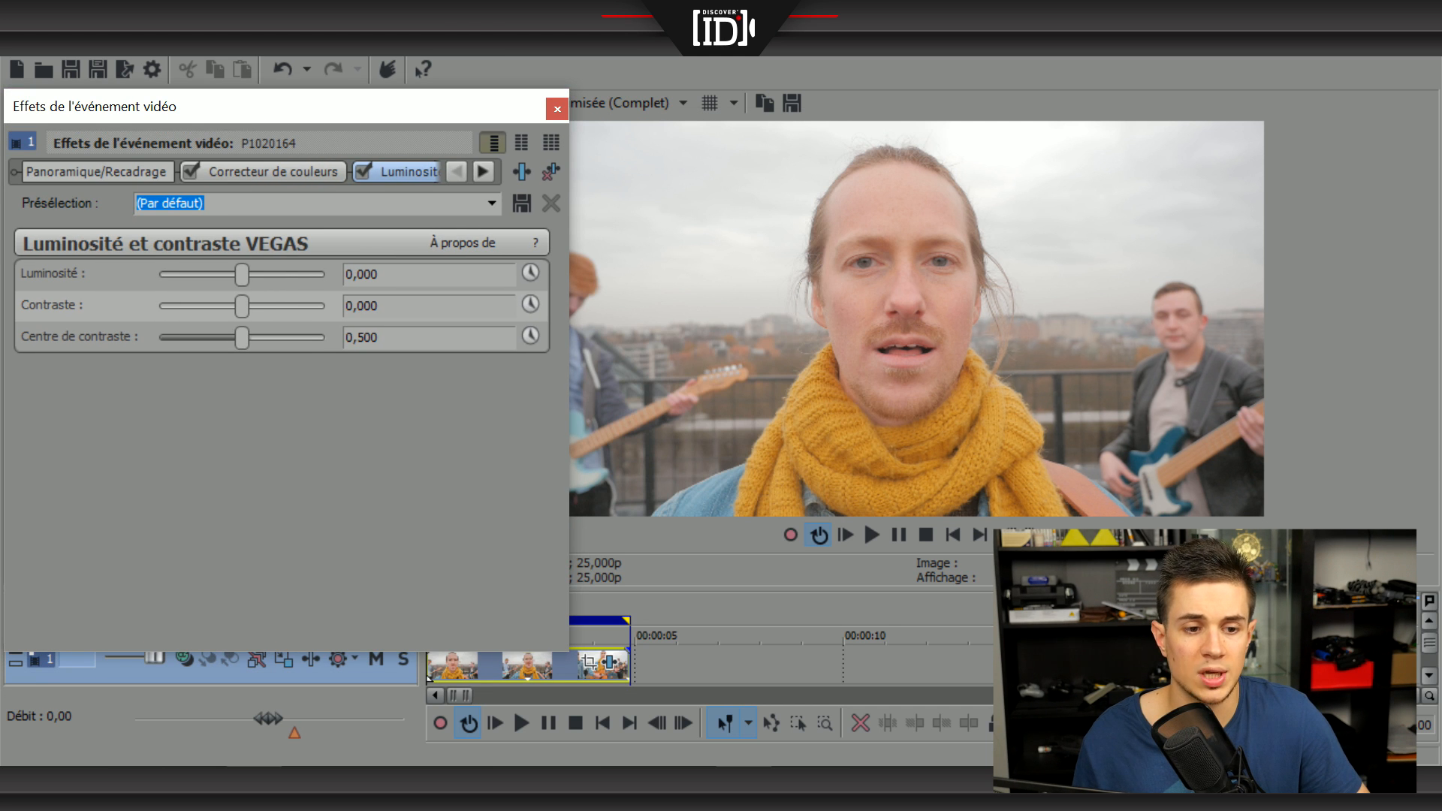
drag(398, 109, 378, 113)
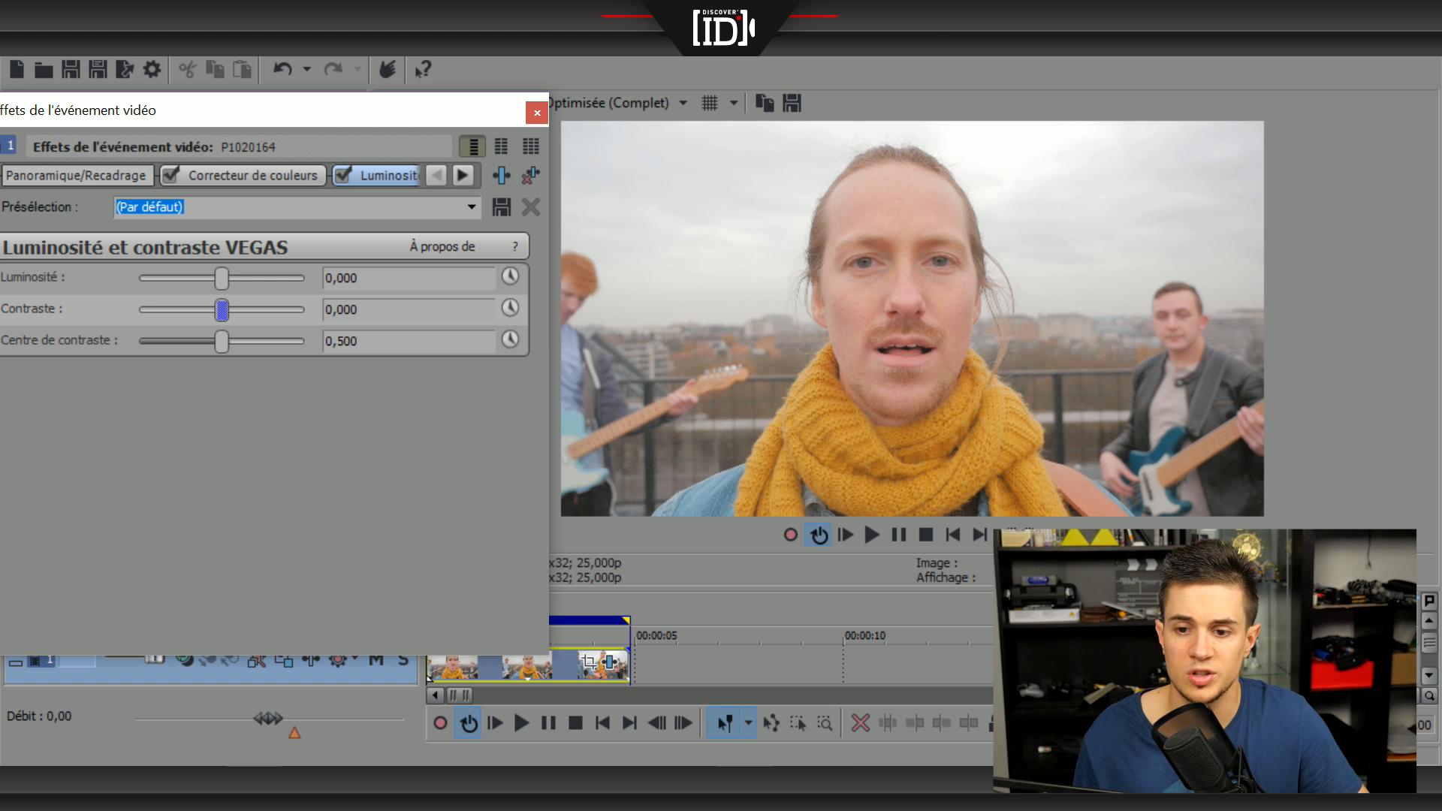
- Try the contrast at its maximum of 1,000, reset it, and set it to 0,211
drag(222, 310, 305, 309)
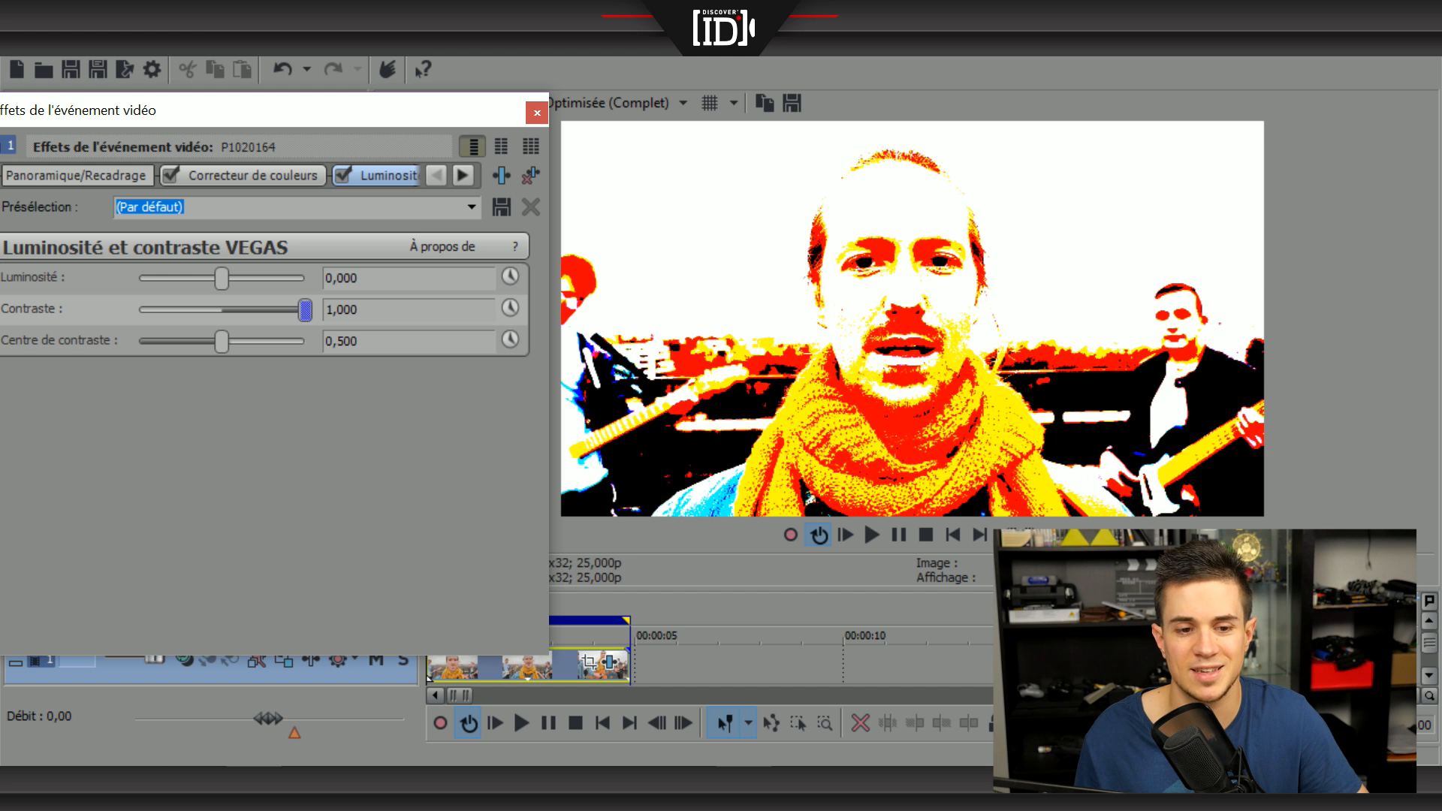
double_click(305, 310)
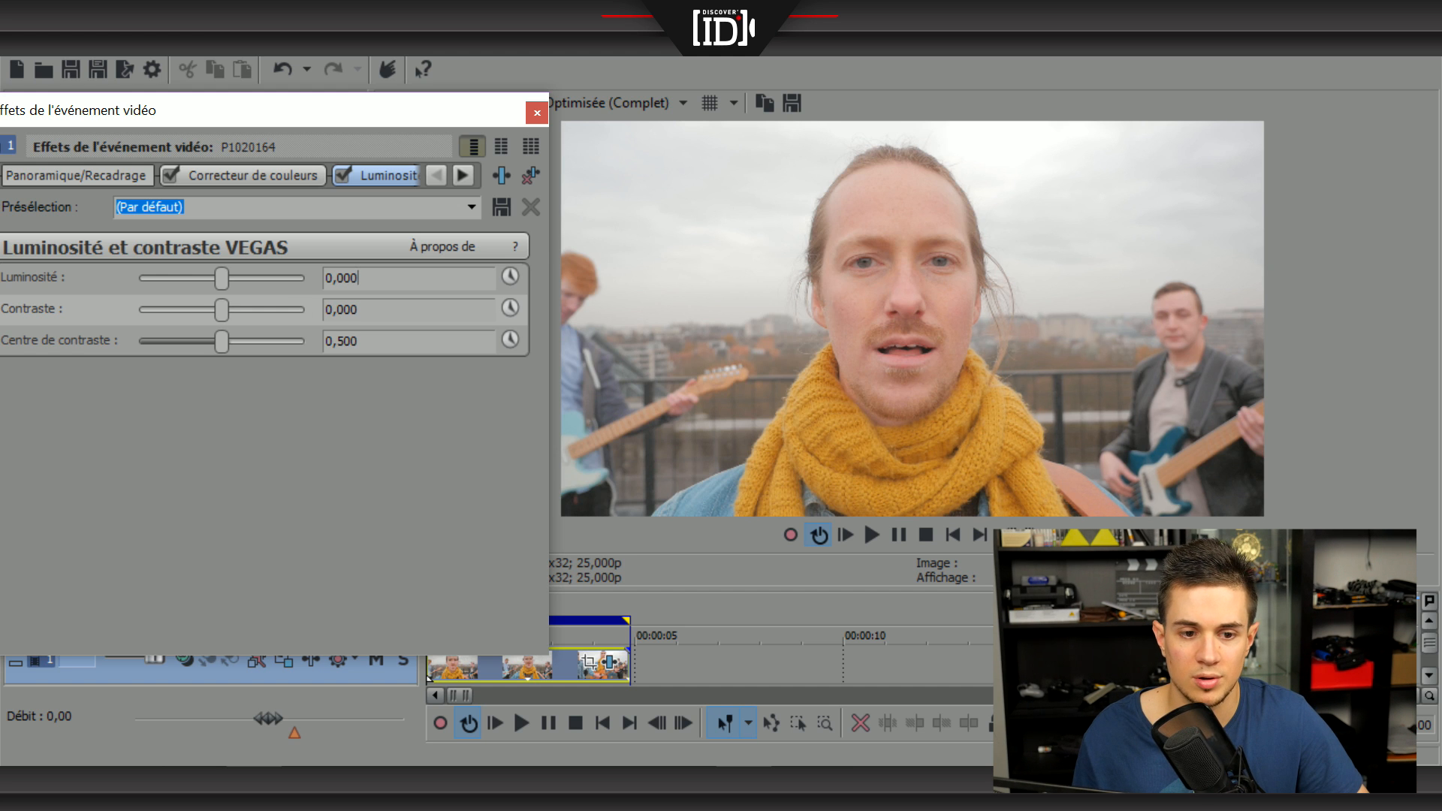
drag(222, 310, 251, 309)
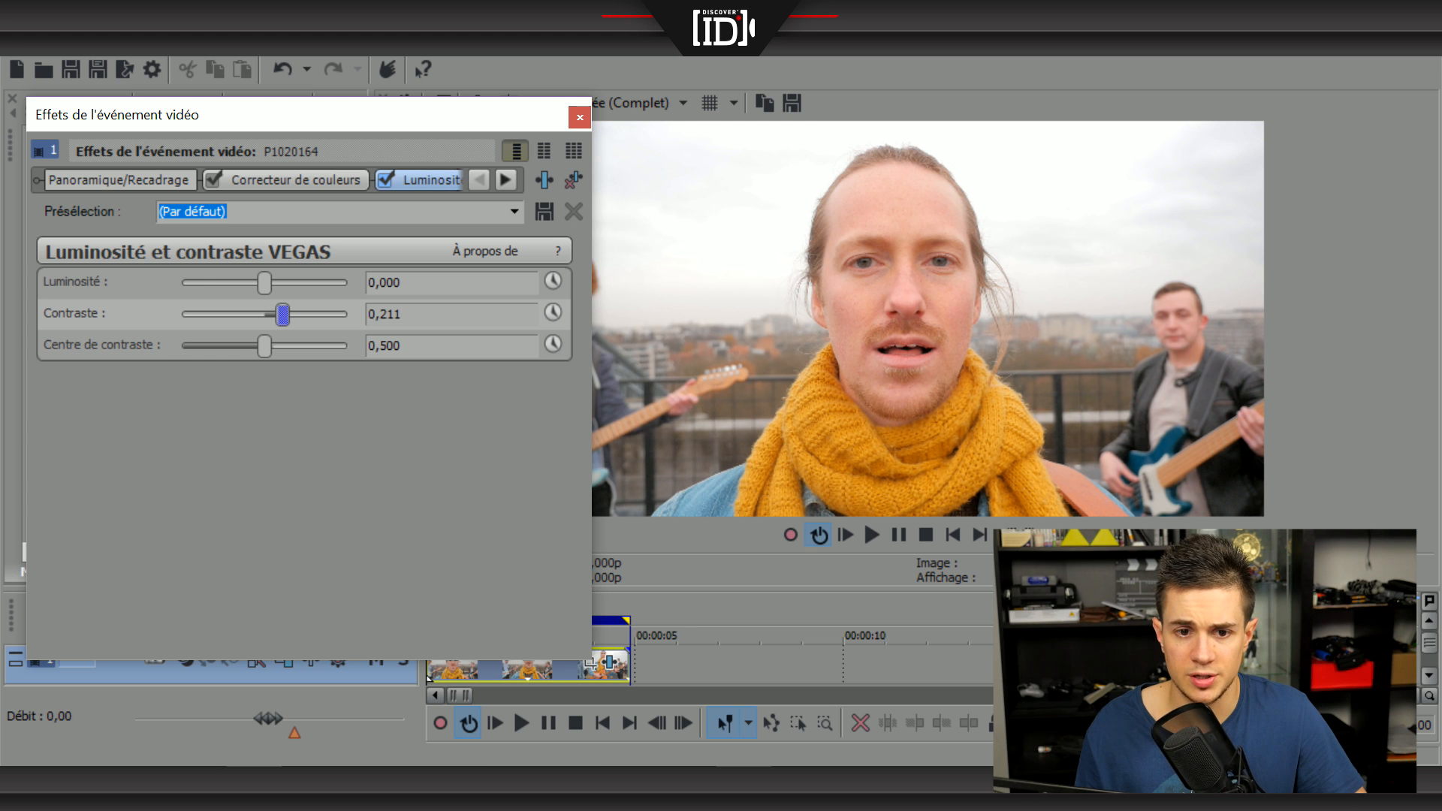
- Switch the Luminosité et contraste effect off and on to compare the image with and without the added contrast
click(385, 179)
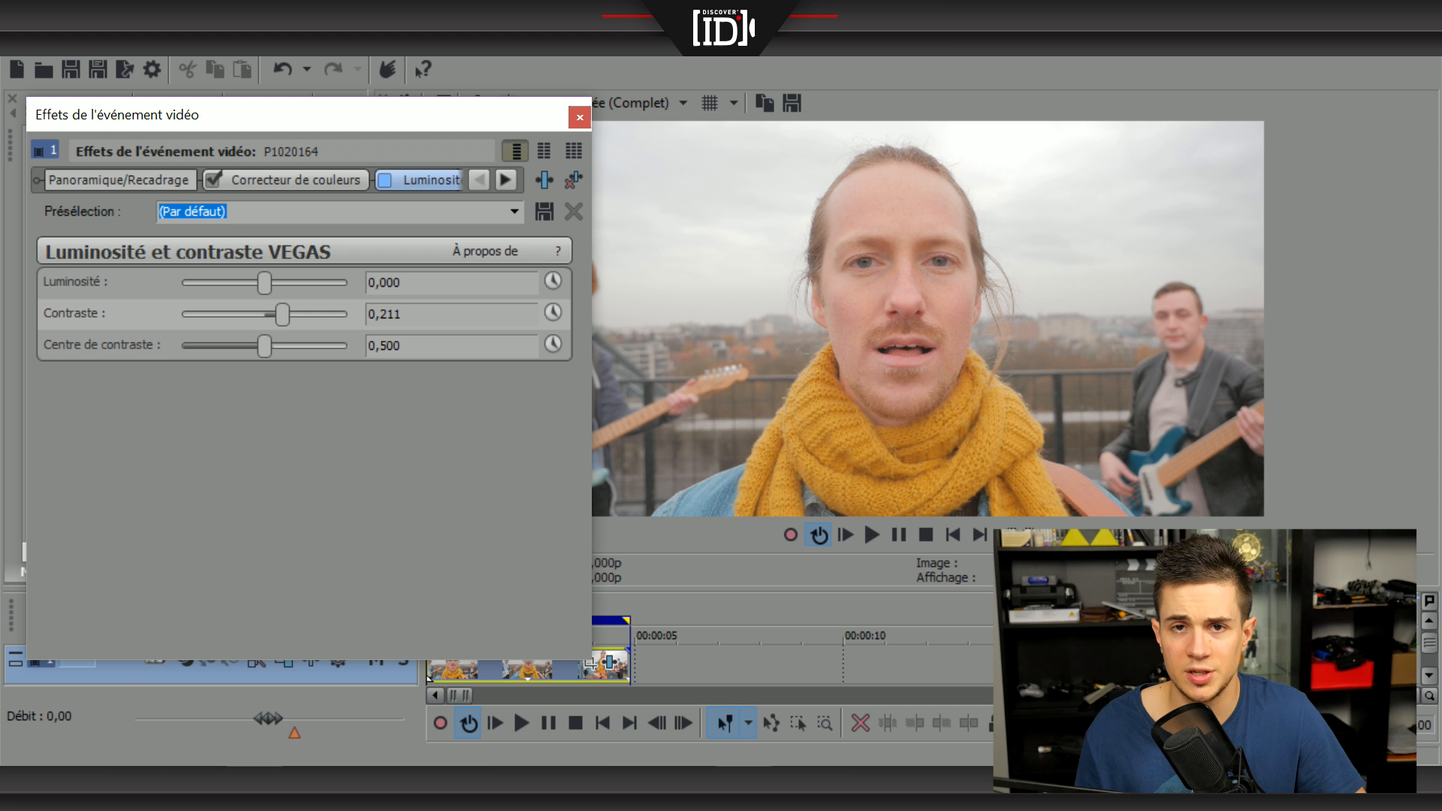
click(384, 180)
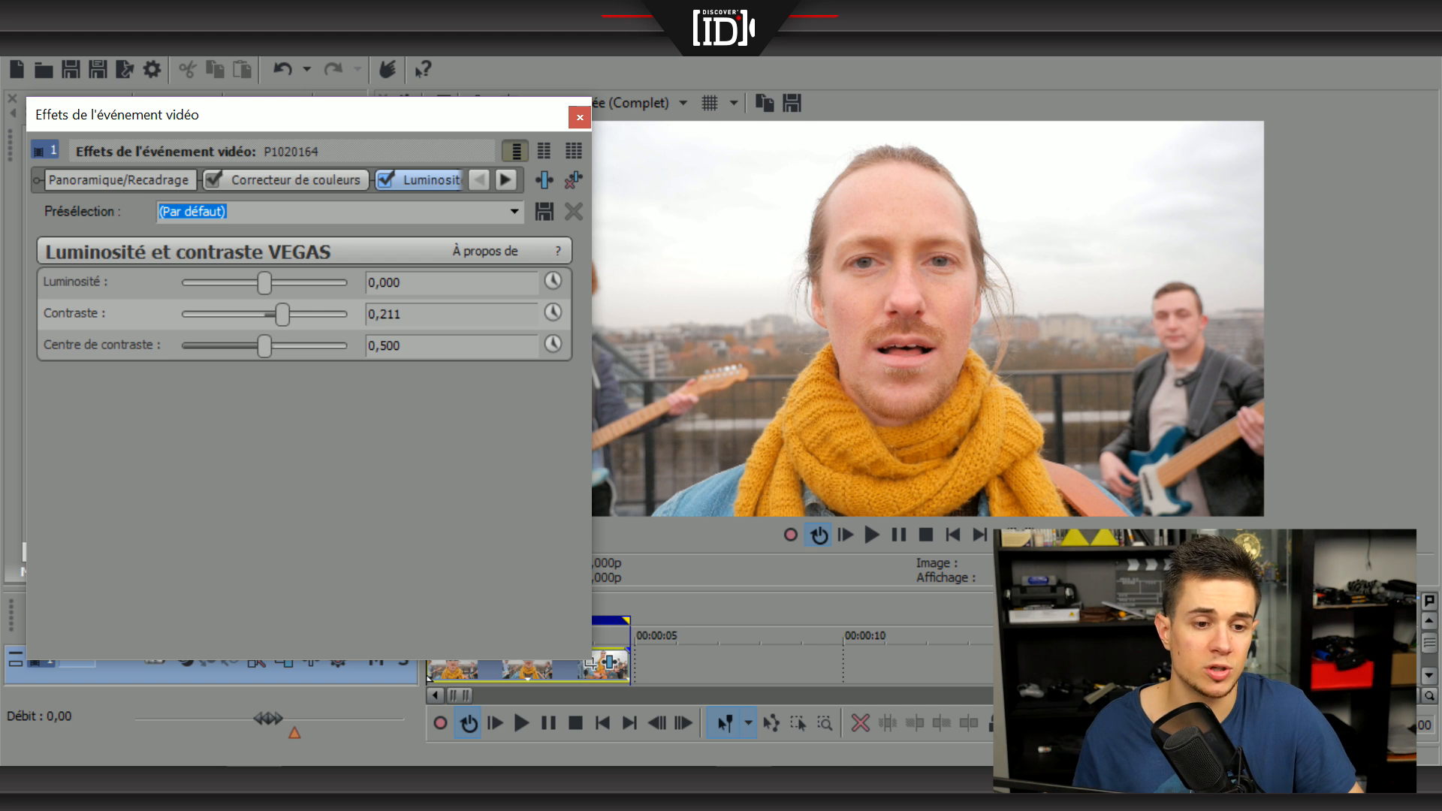
click(384, 179)
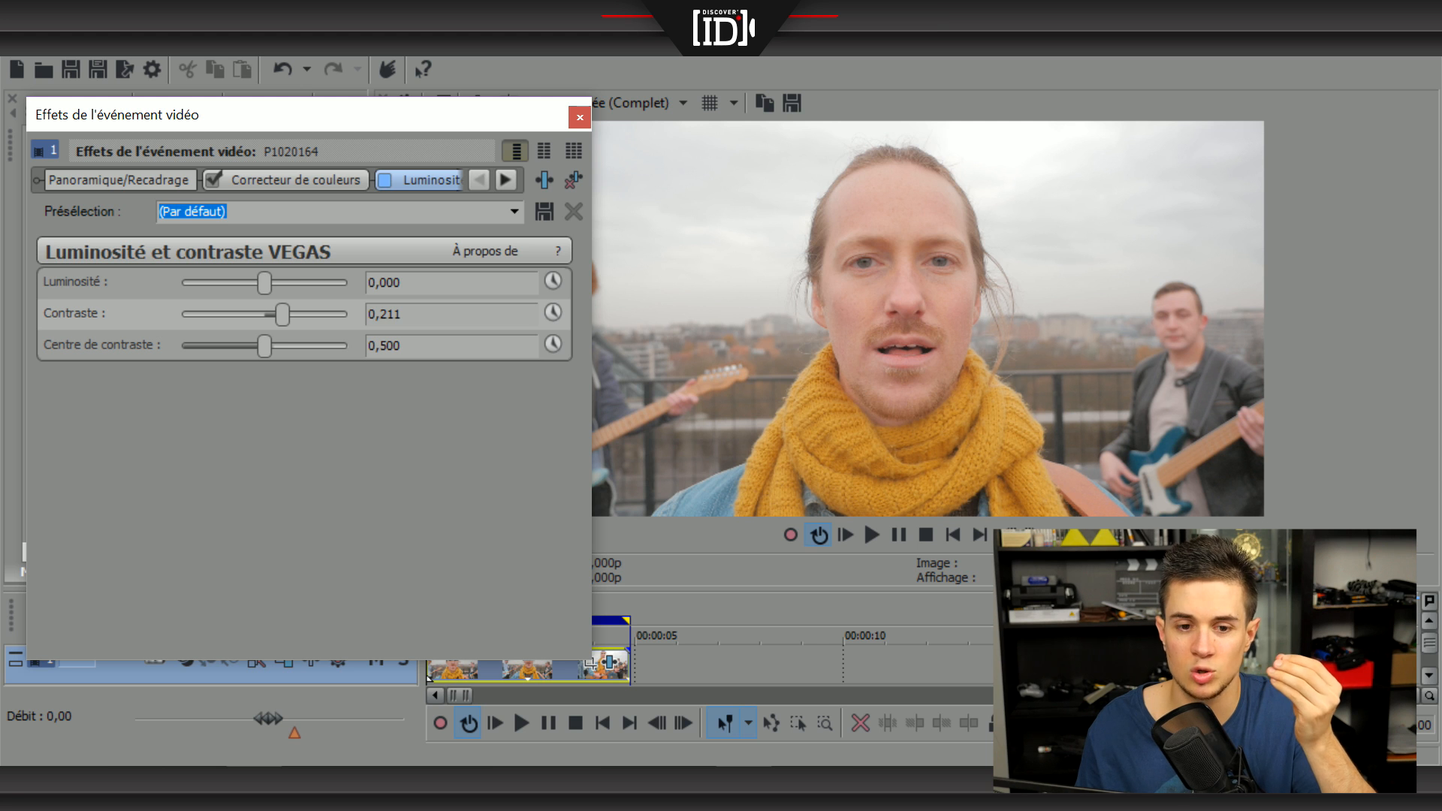
click(384, 180)
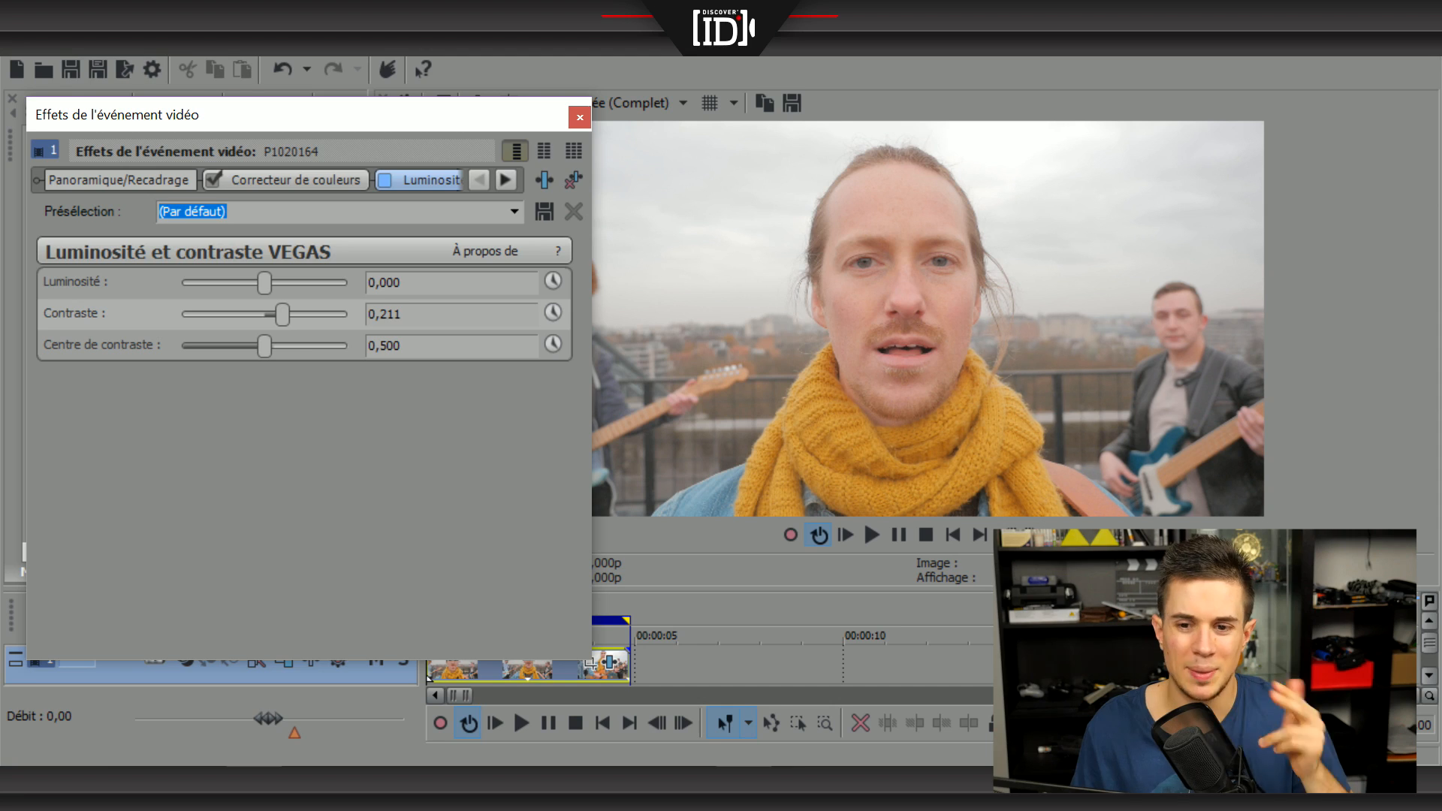
click(386, 180)
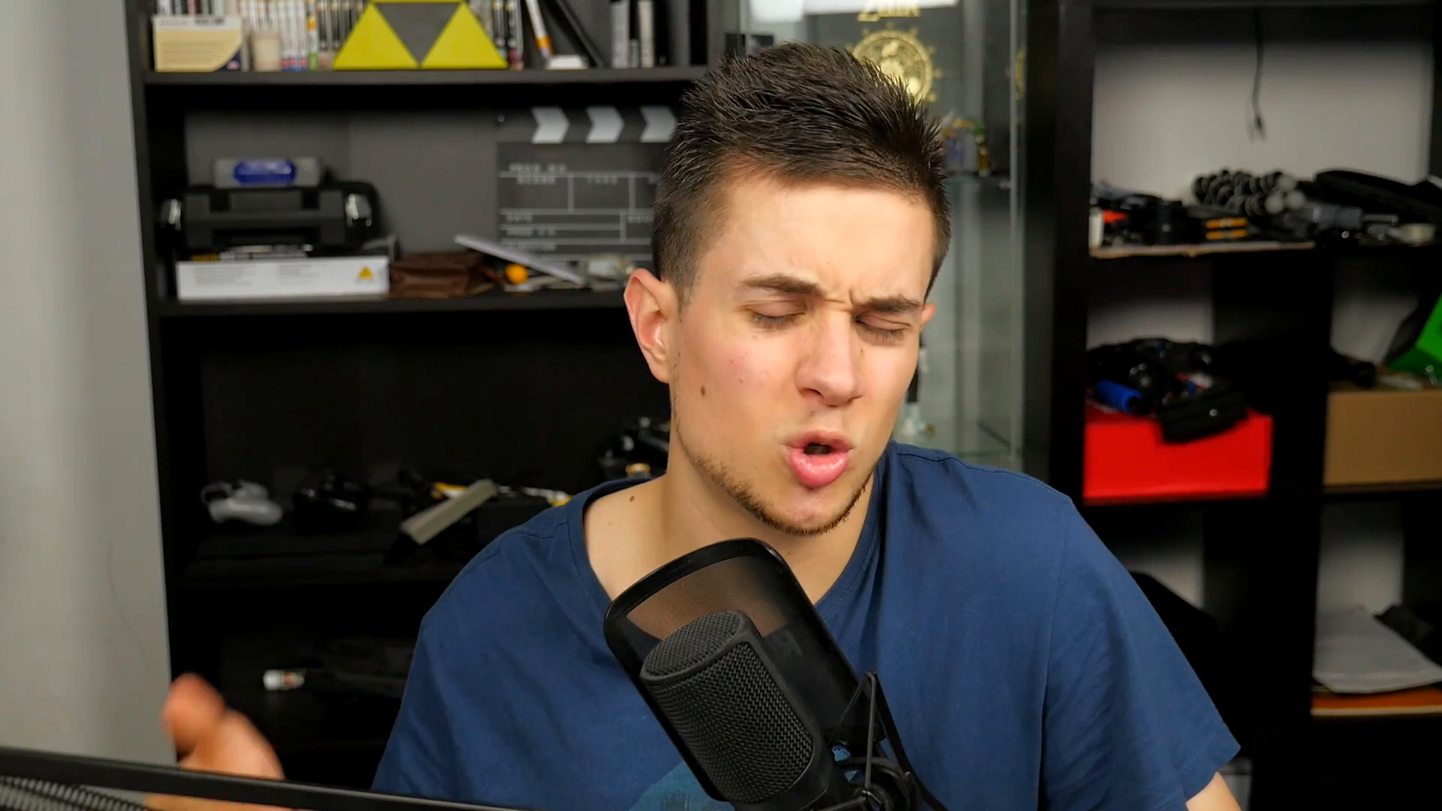
- Move through the clip to 00:00:04,16 and compare that frame with Luminosité et contraste off and on
key(space)
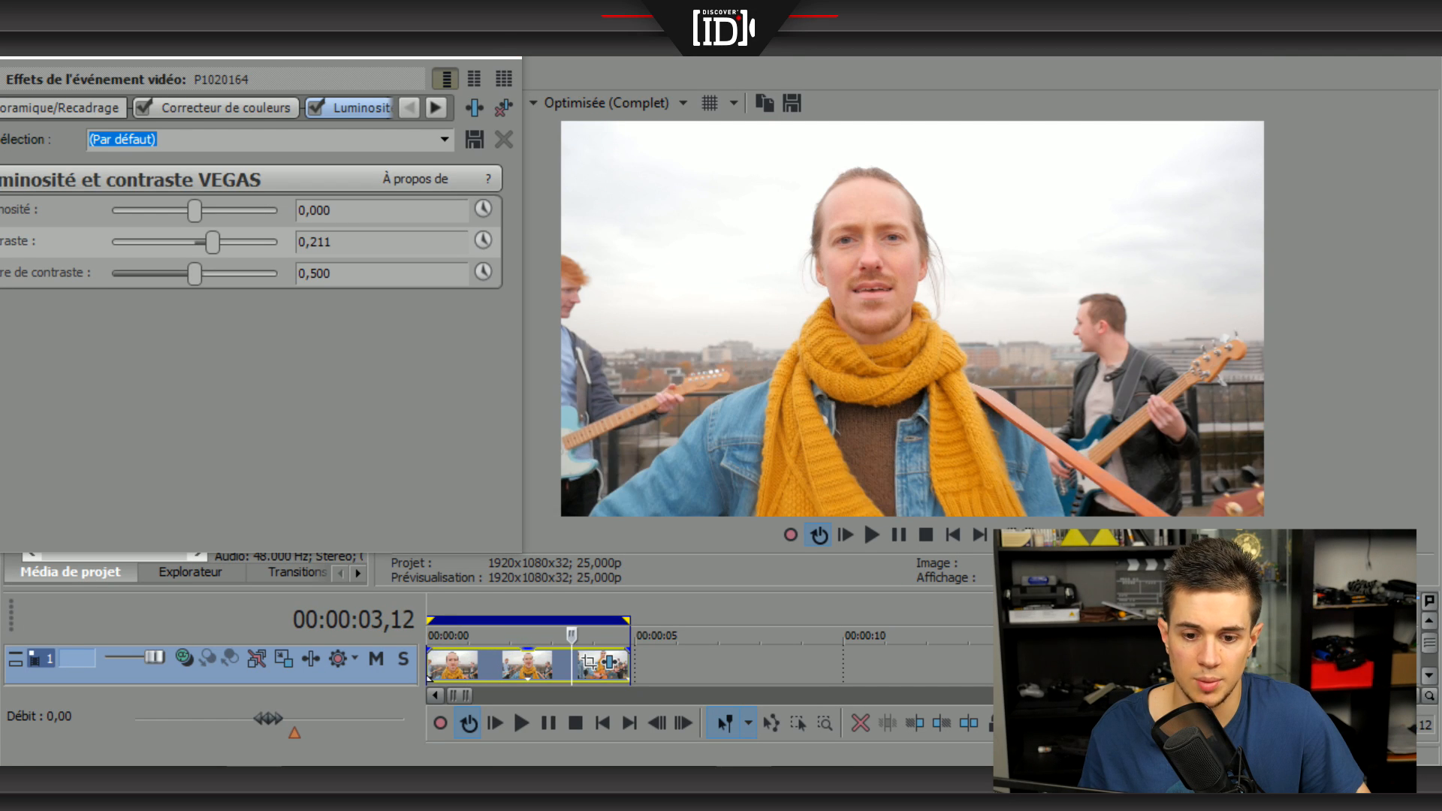
key(Left)
key(Left)
key(Left)
key(Left)
key(Left)
key(Left)
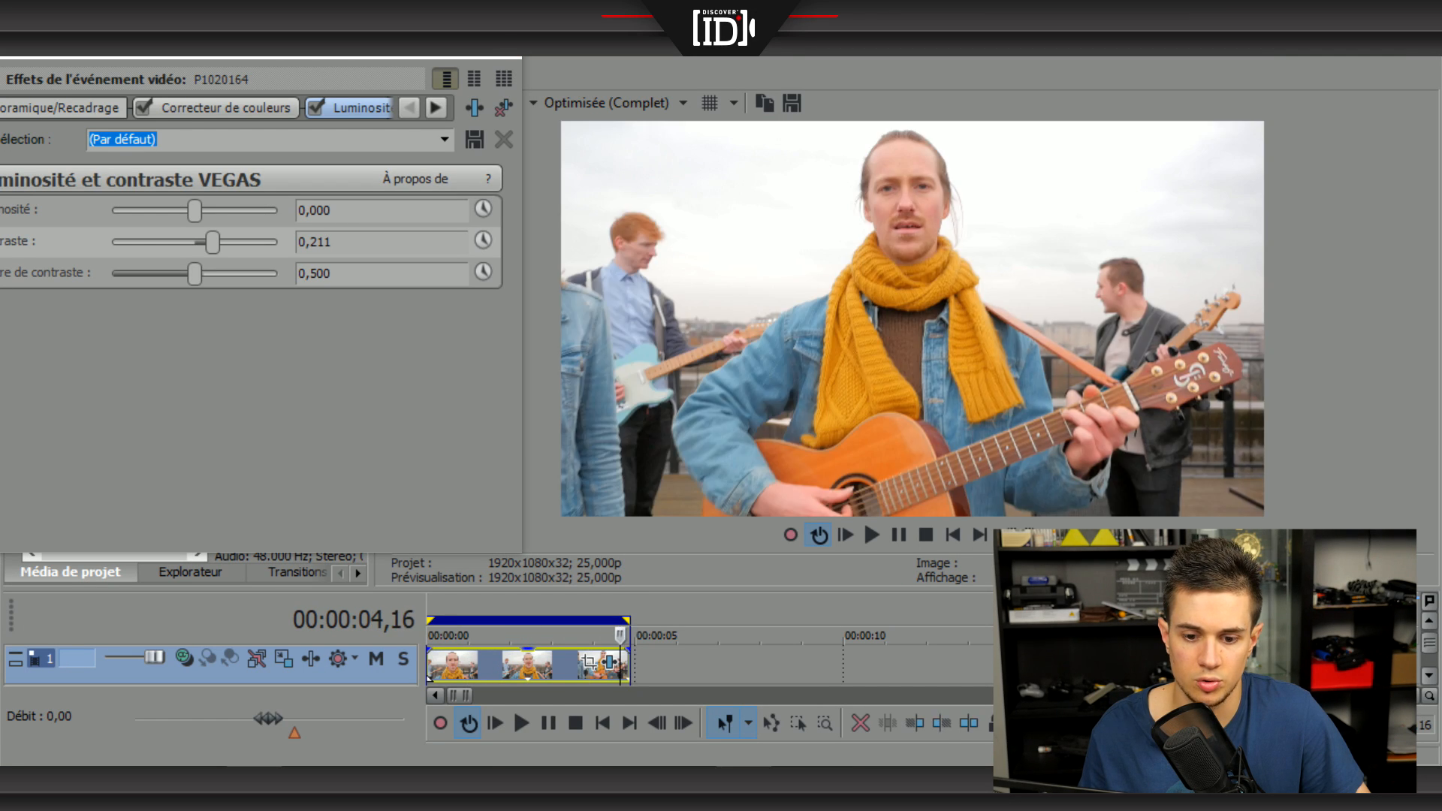
click(316, 108)
click(315, 108)
click(315, 108)
click(315, 108)
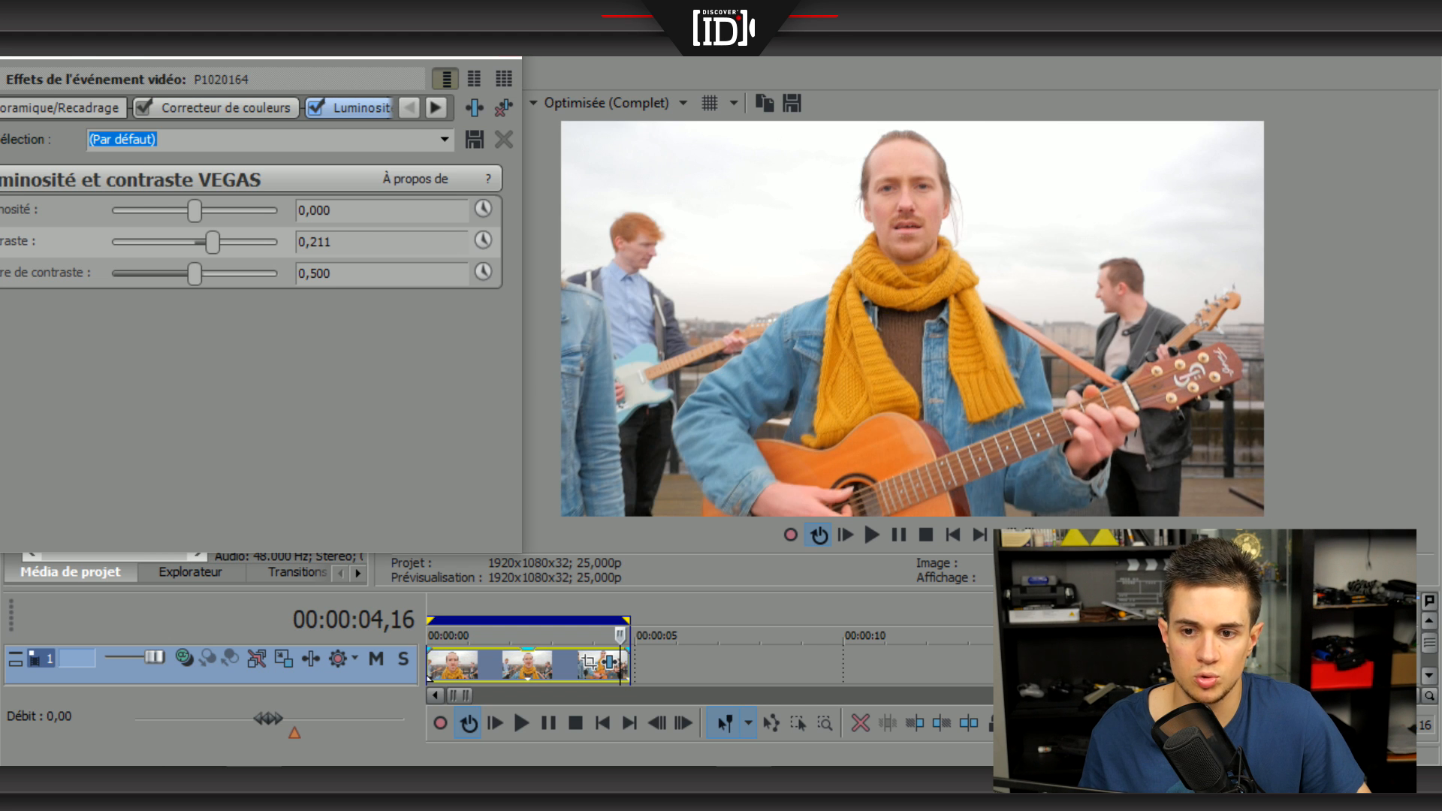
click(315, 108)
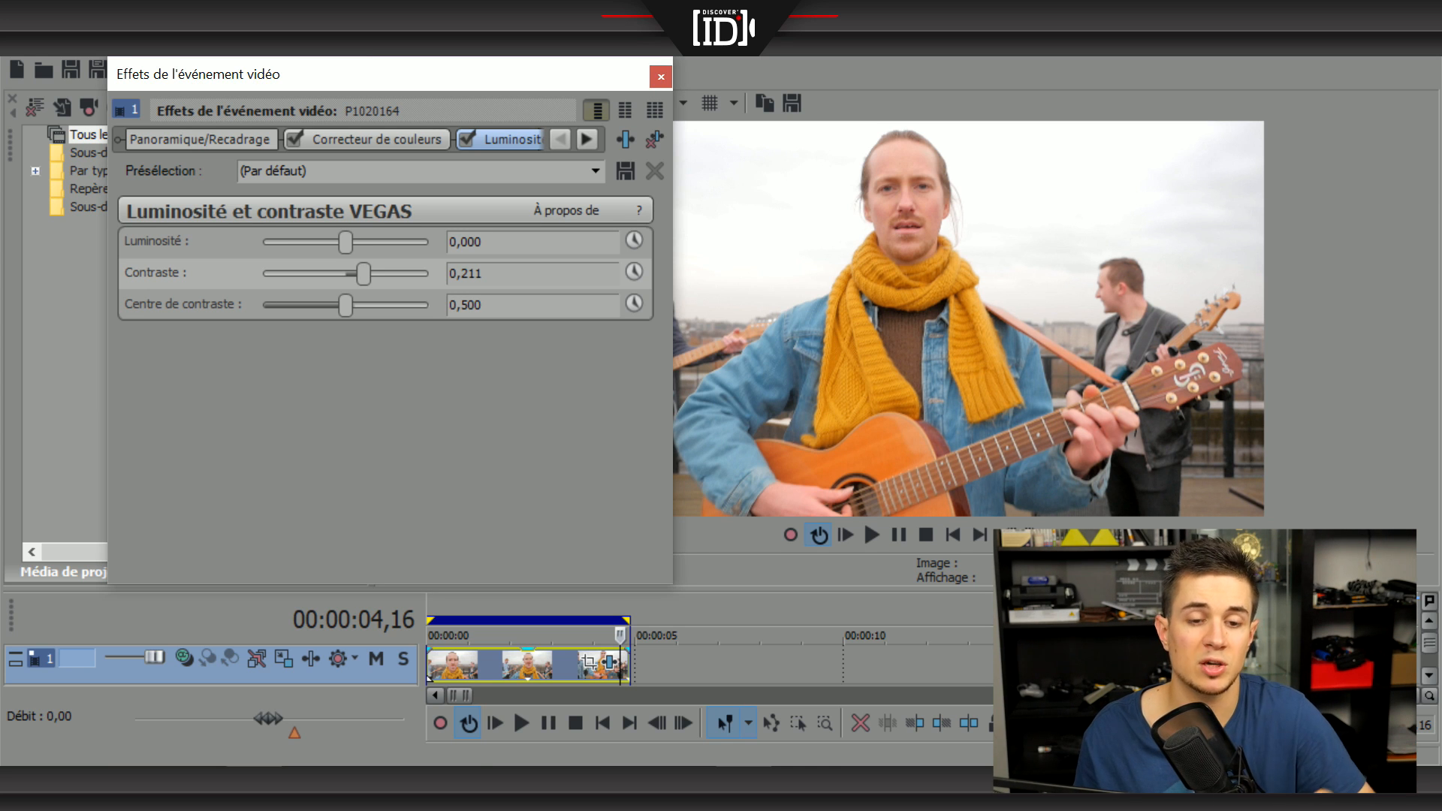
- Raise the contrast centre to 0,905, undo and redo it to compare, and fine-tune it to 0,884
drag(345, 304, 413, 305)
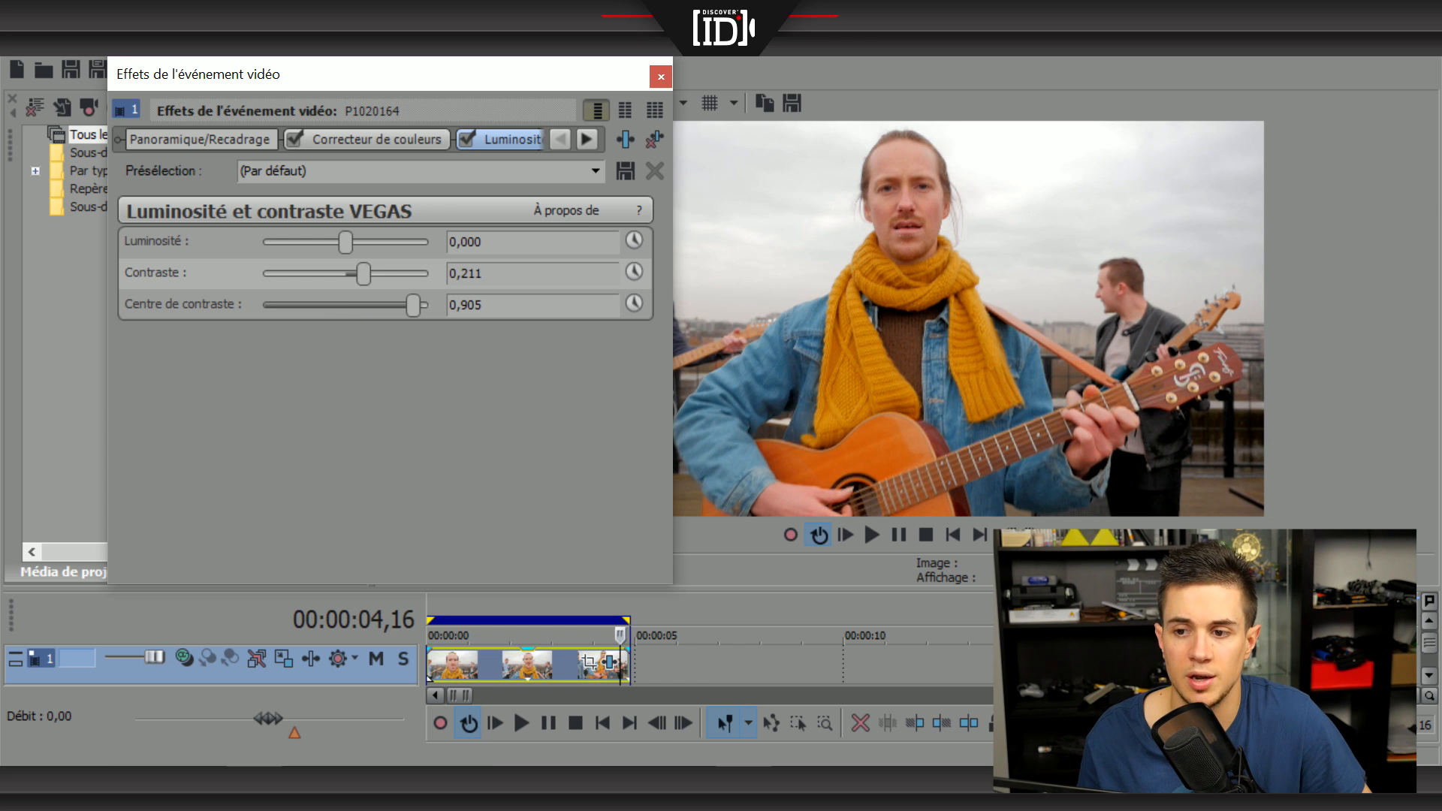
key(ctrl+z)
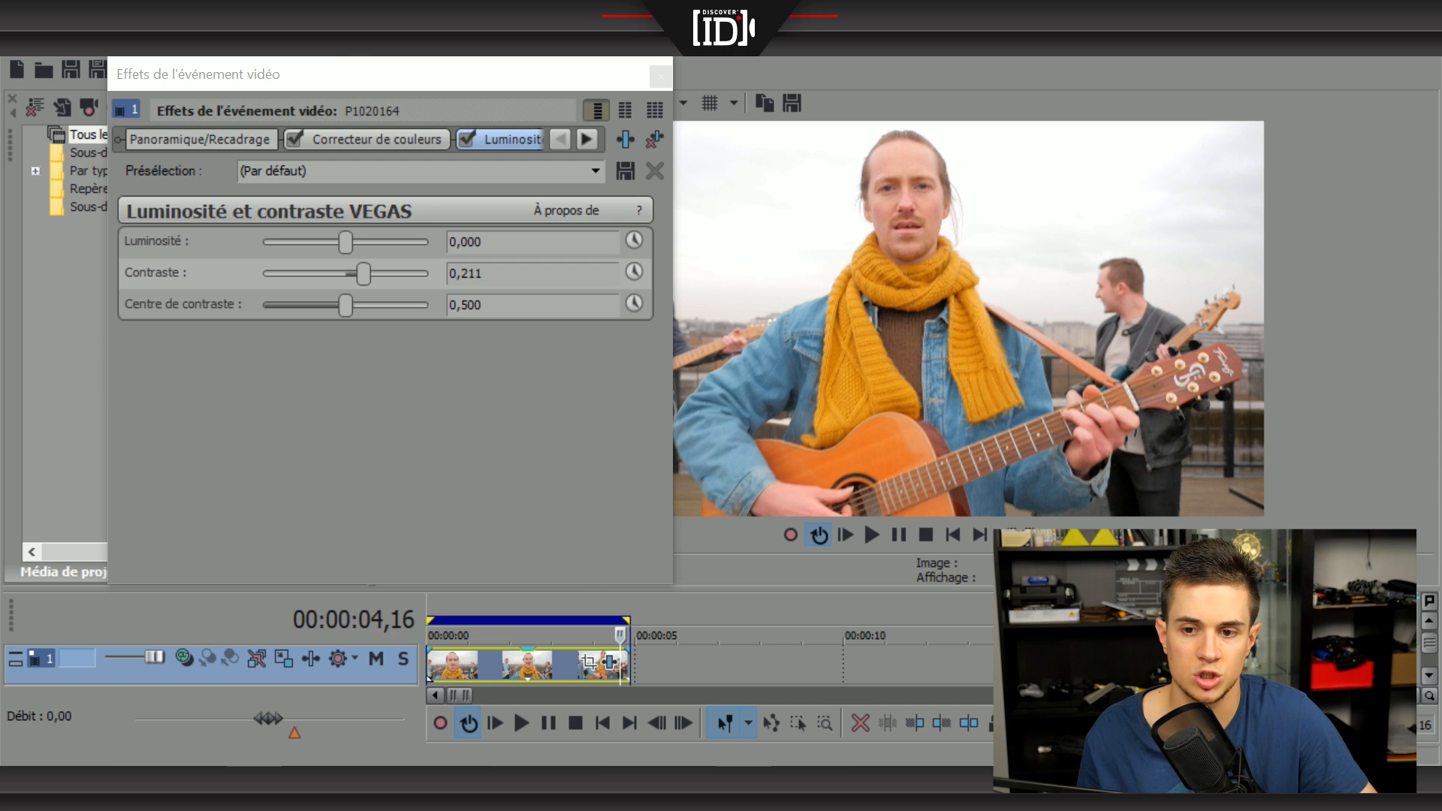
key(ctrl+y)
drag(413, 304, 410, 304)
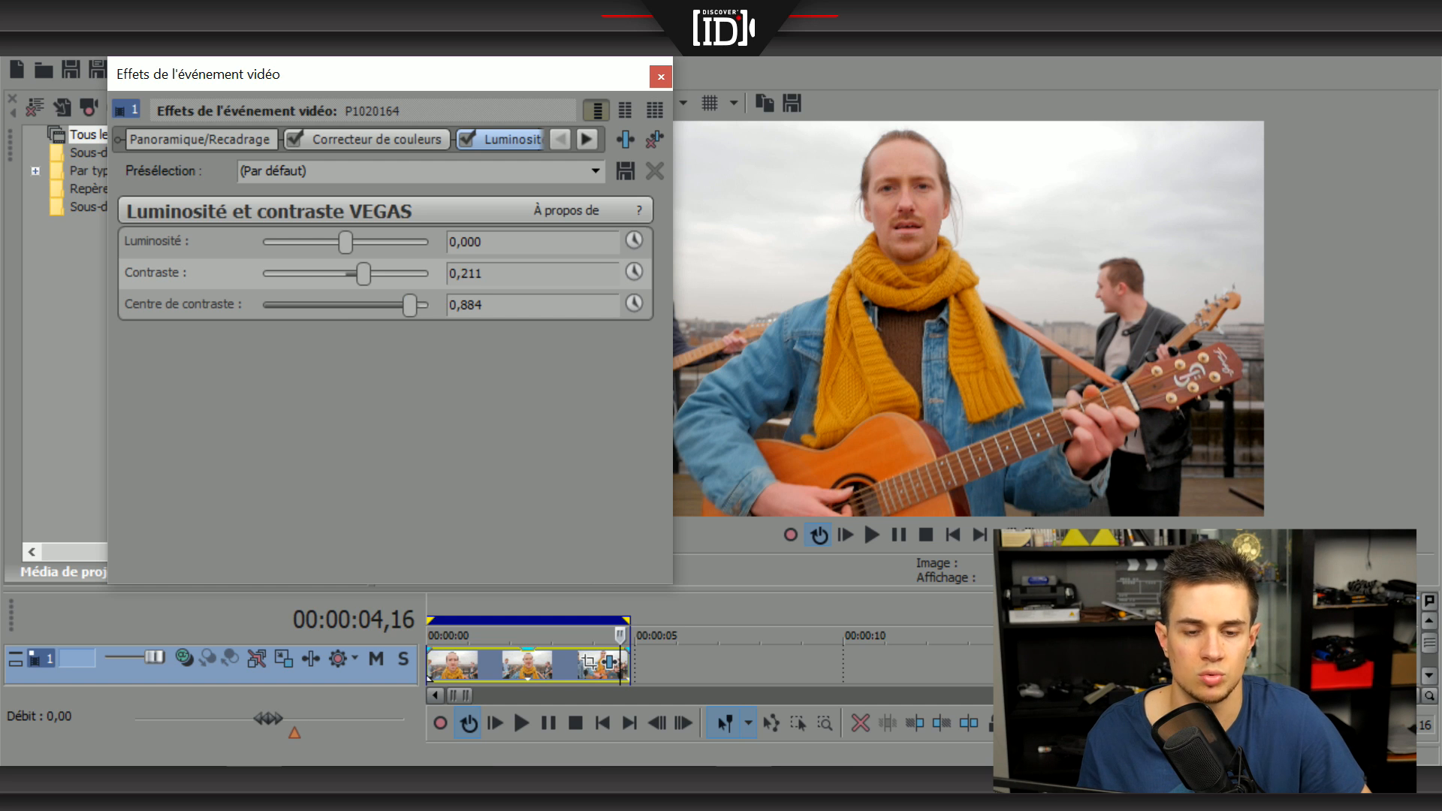
- Reset the contrast centre to its default and switch to the Correcteur de couleurs effect
double_click(410, 305)
click(366, 139)
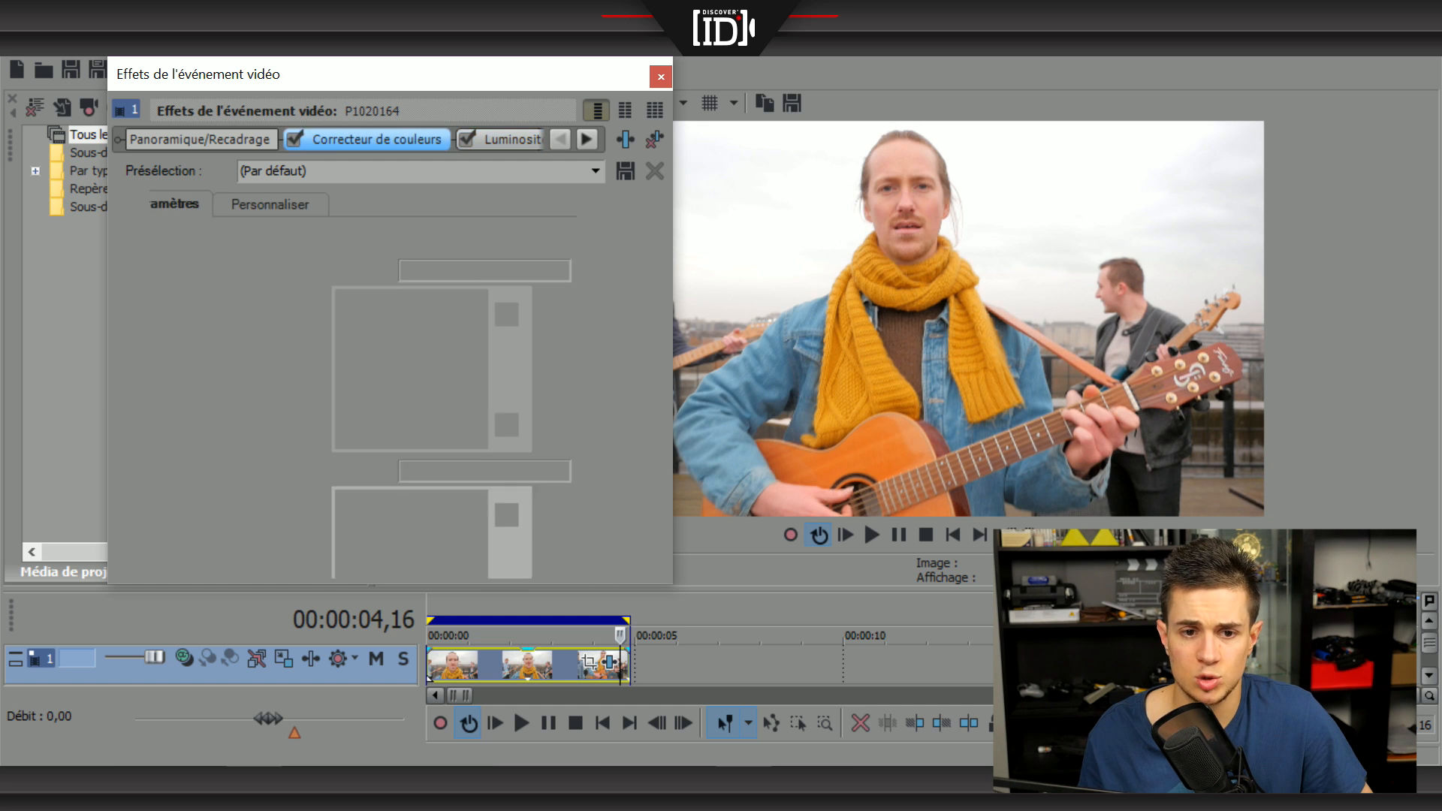
- Look through the Faible, Moyen and Élevée colour wheels and the saturation and gamma settings of Correcteur de couleurs
scroll(390, 398, down, 3)
scroll(363, 398, down, 6)
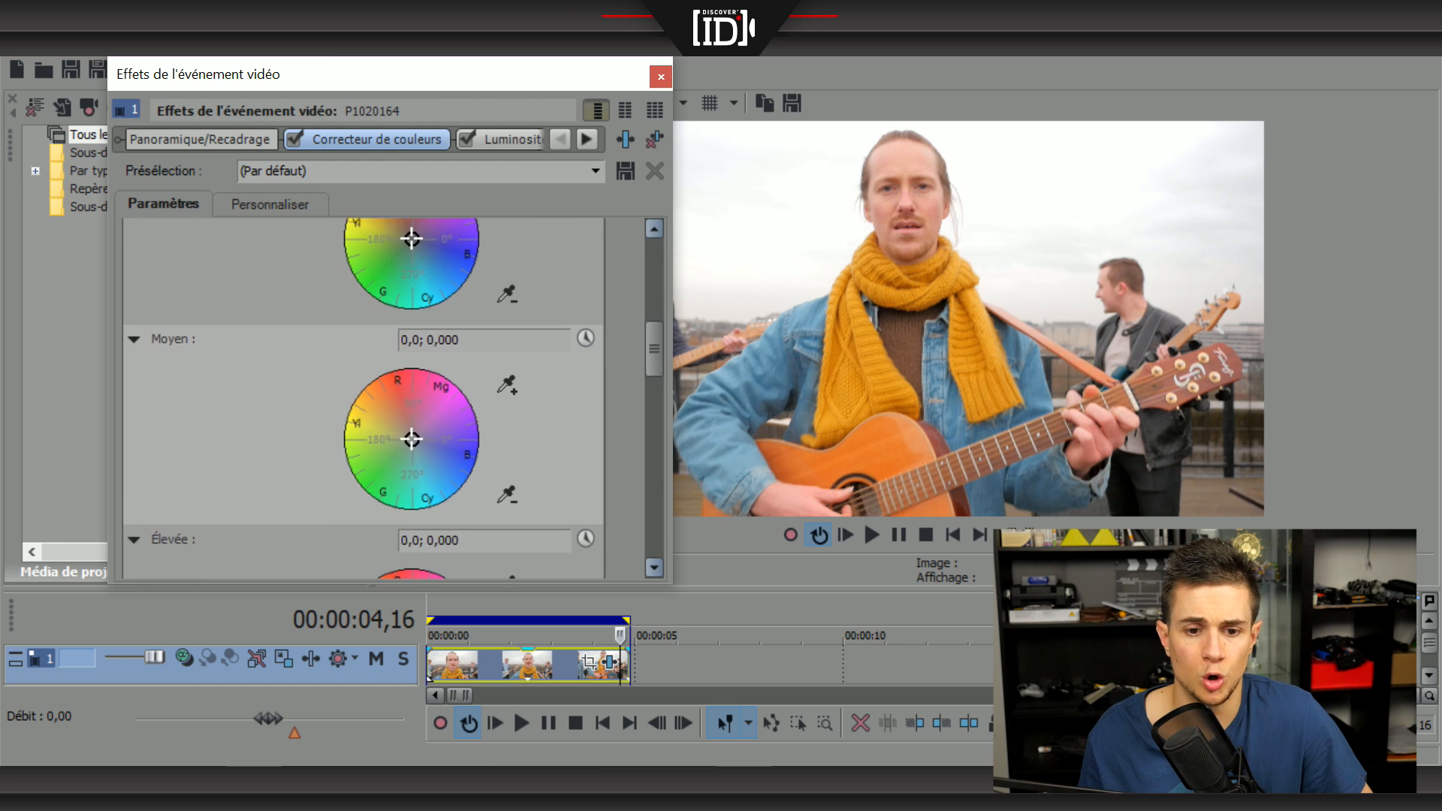
scroll(363, 398, up, 8)
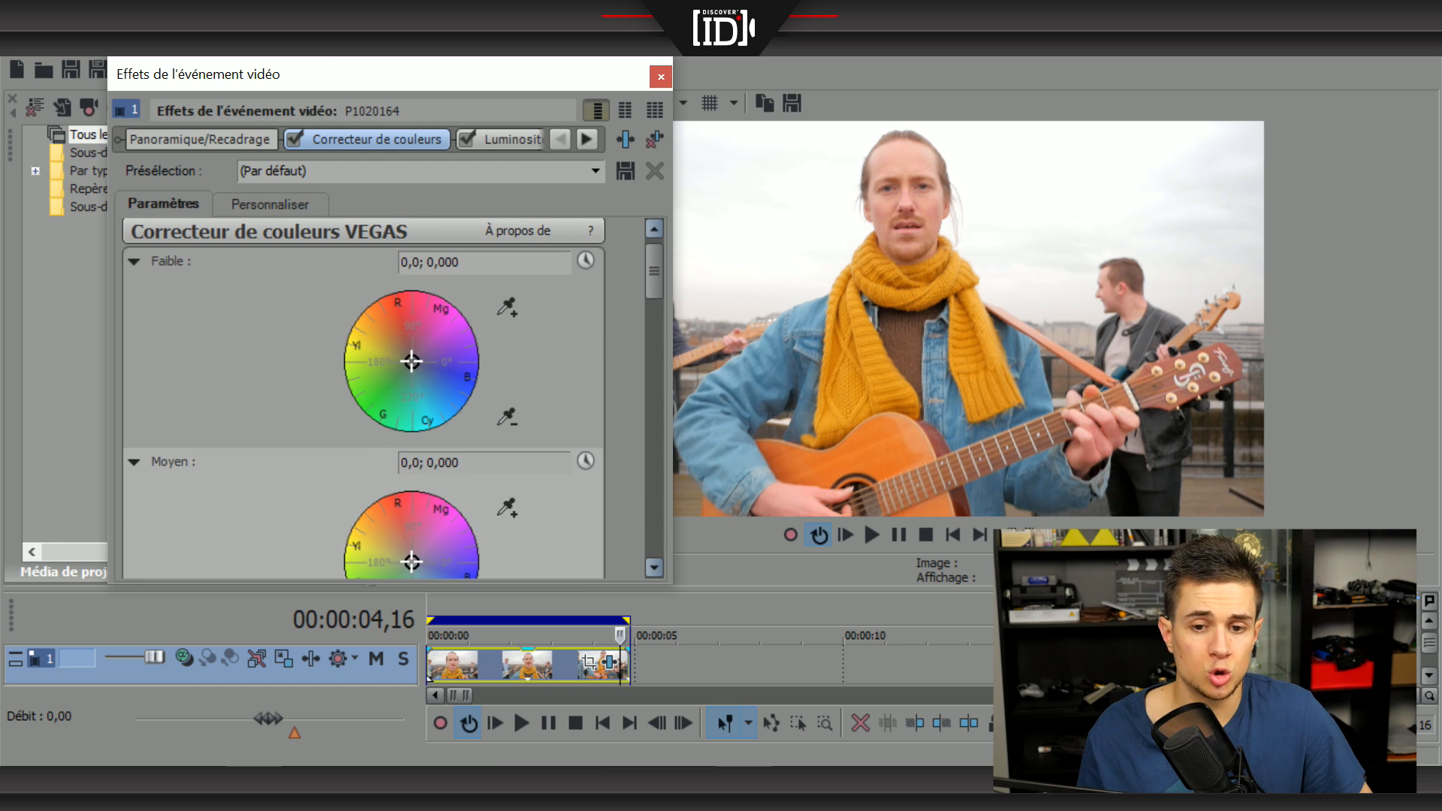
scroll(363, 398, down, 2)
scroll(363, 398, up, 3)
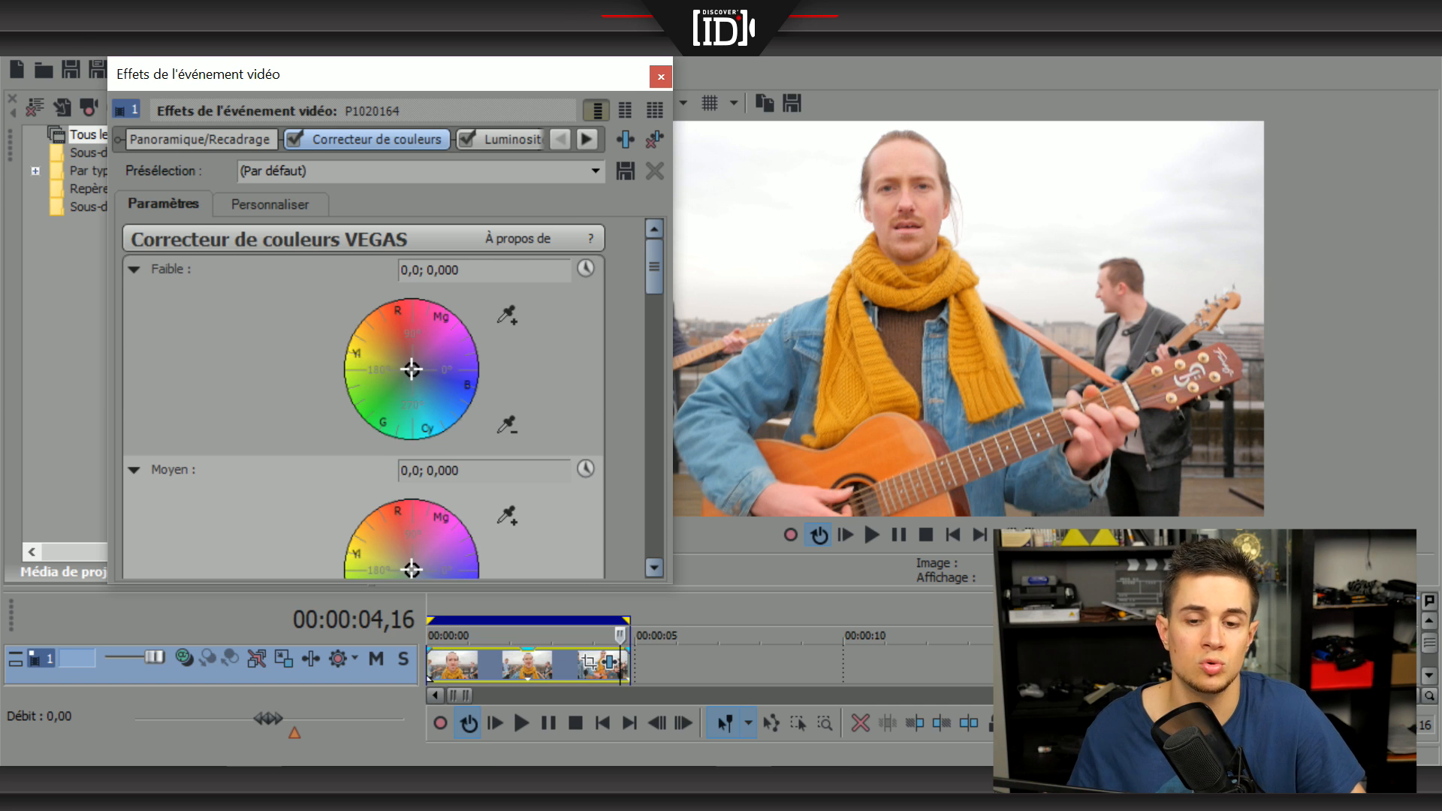
drag(391, 74, 373, 72)
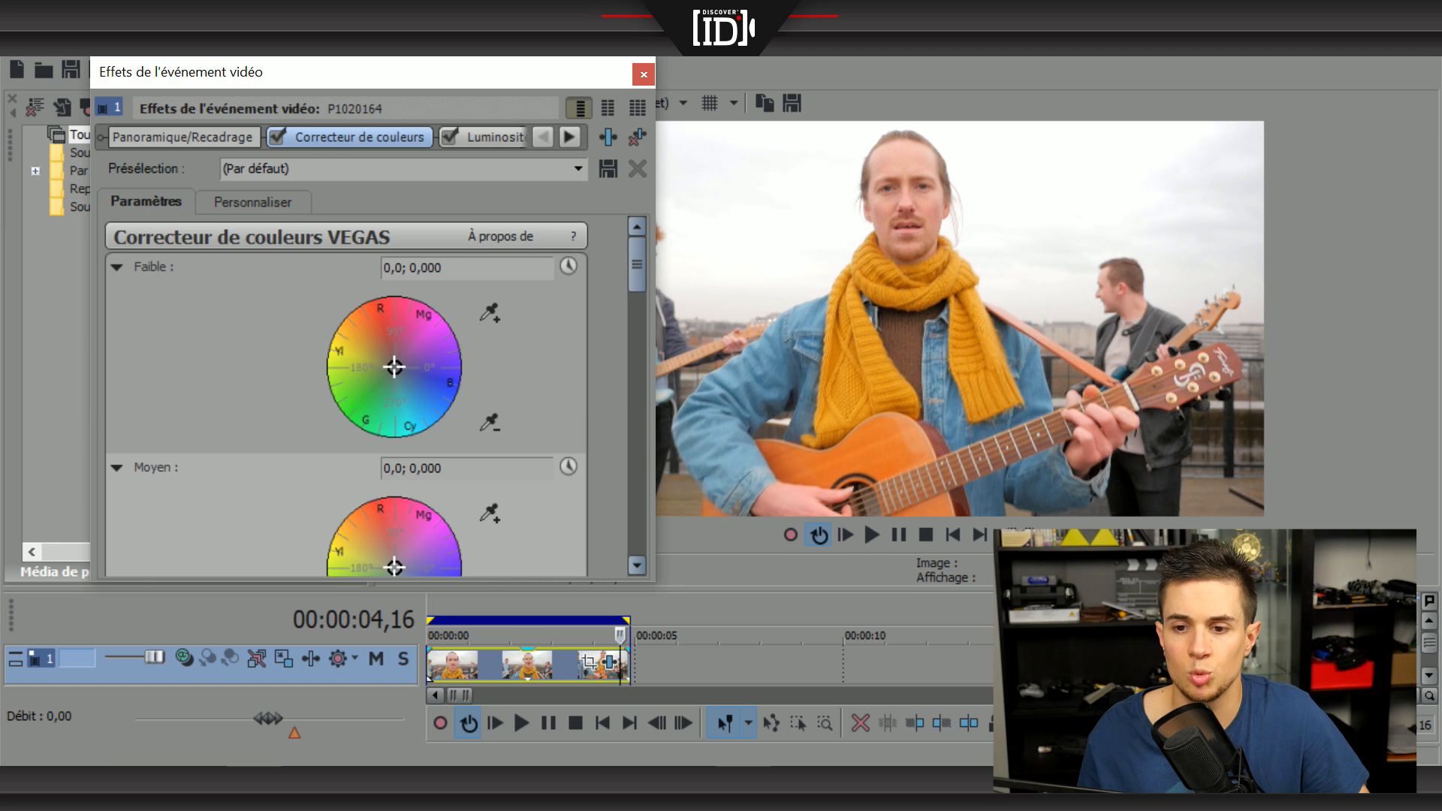
scroll(374, 395, down, 5)
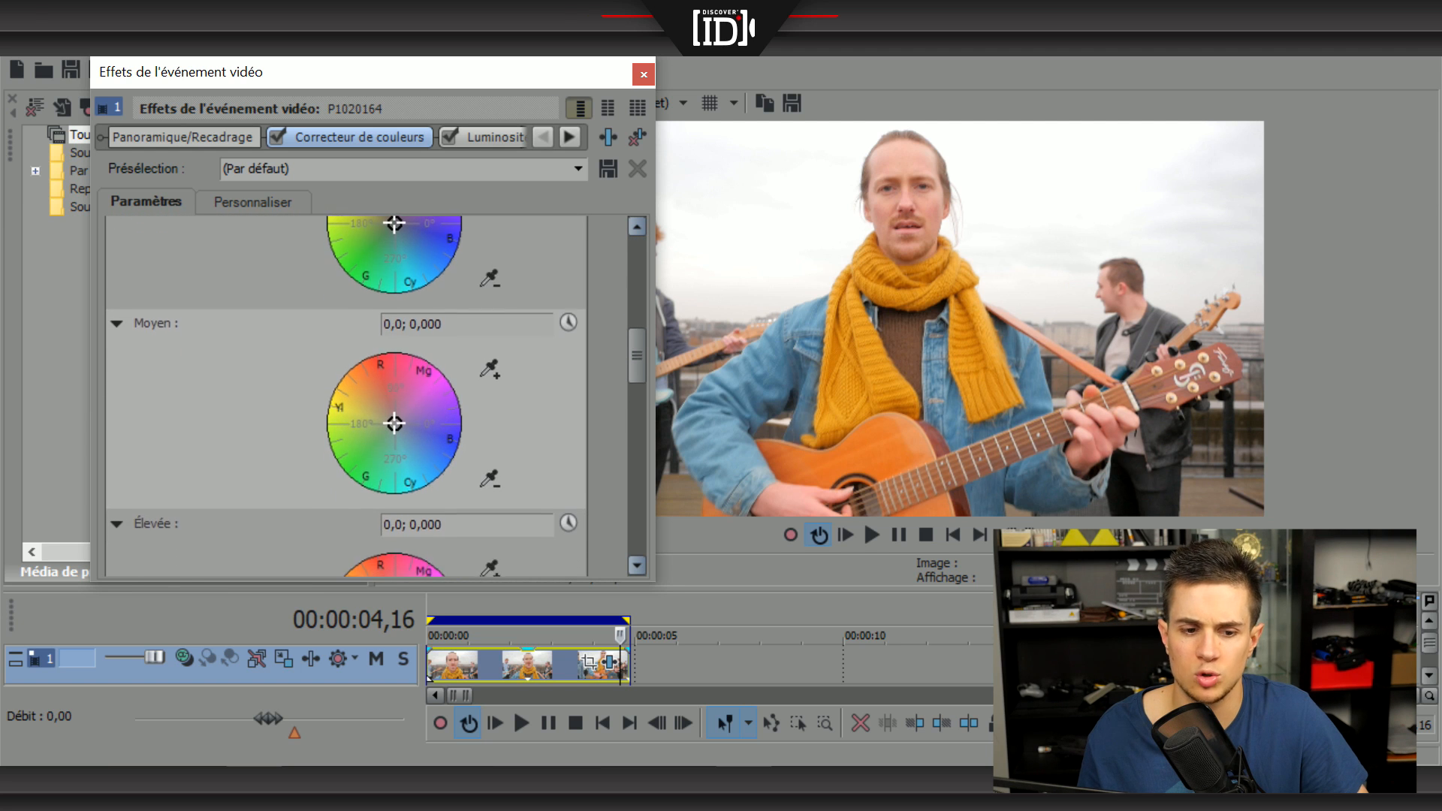
scroll(374, 395, down, 6)
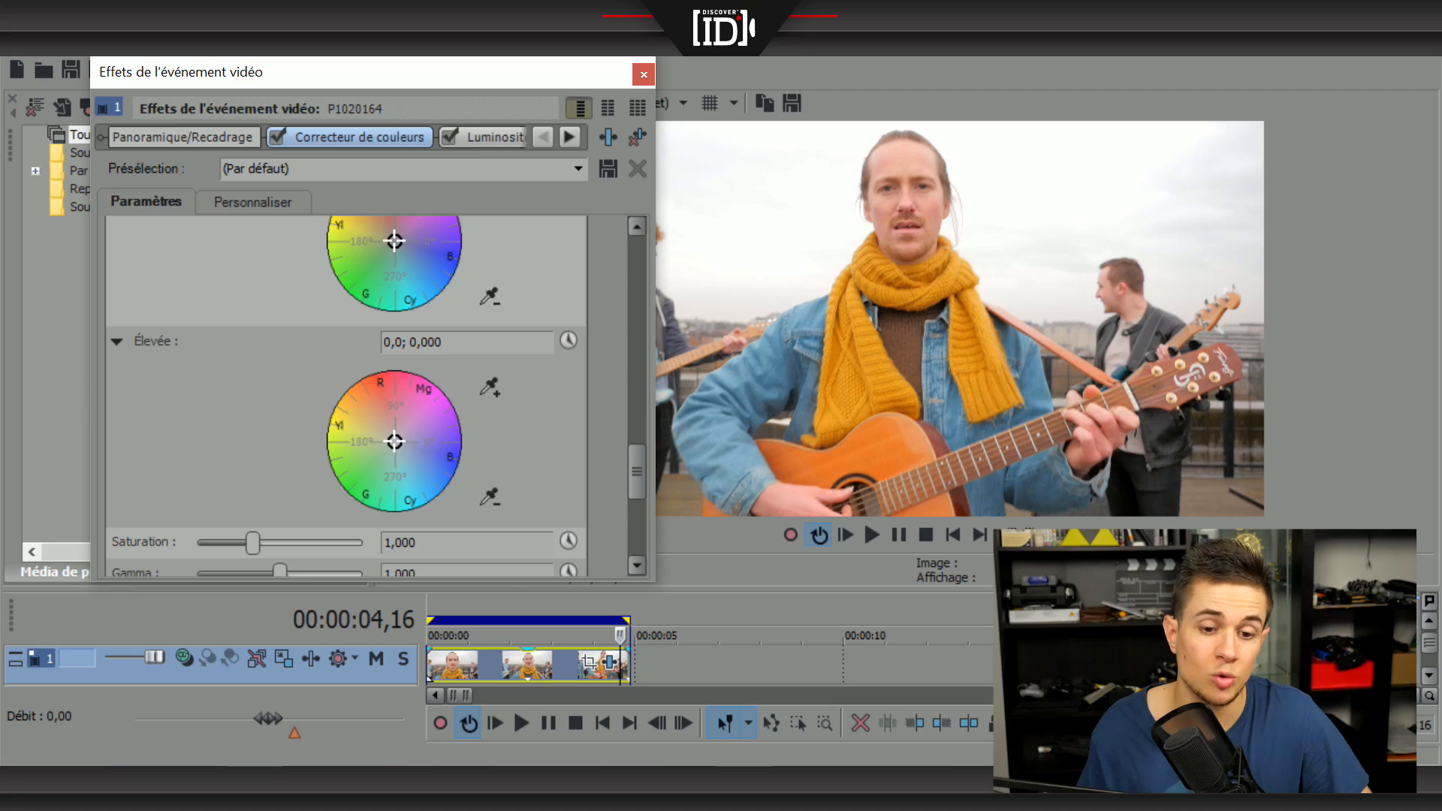
- Shift the Élevée wheel towards blue, comparing 297,7; 0,1793 and 294,67; 0,2795 with the colour corrector off, and settle on 316,4; 0,0921
click(394, 442)
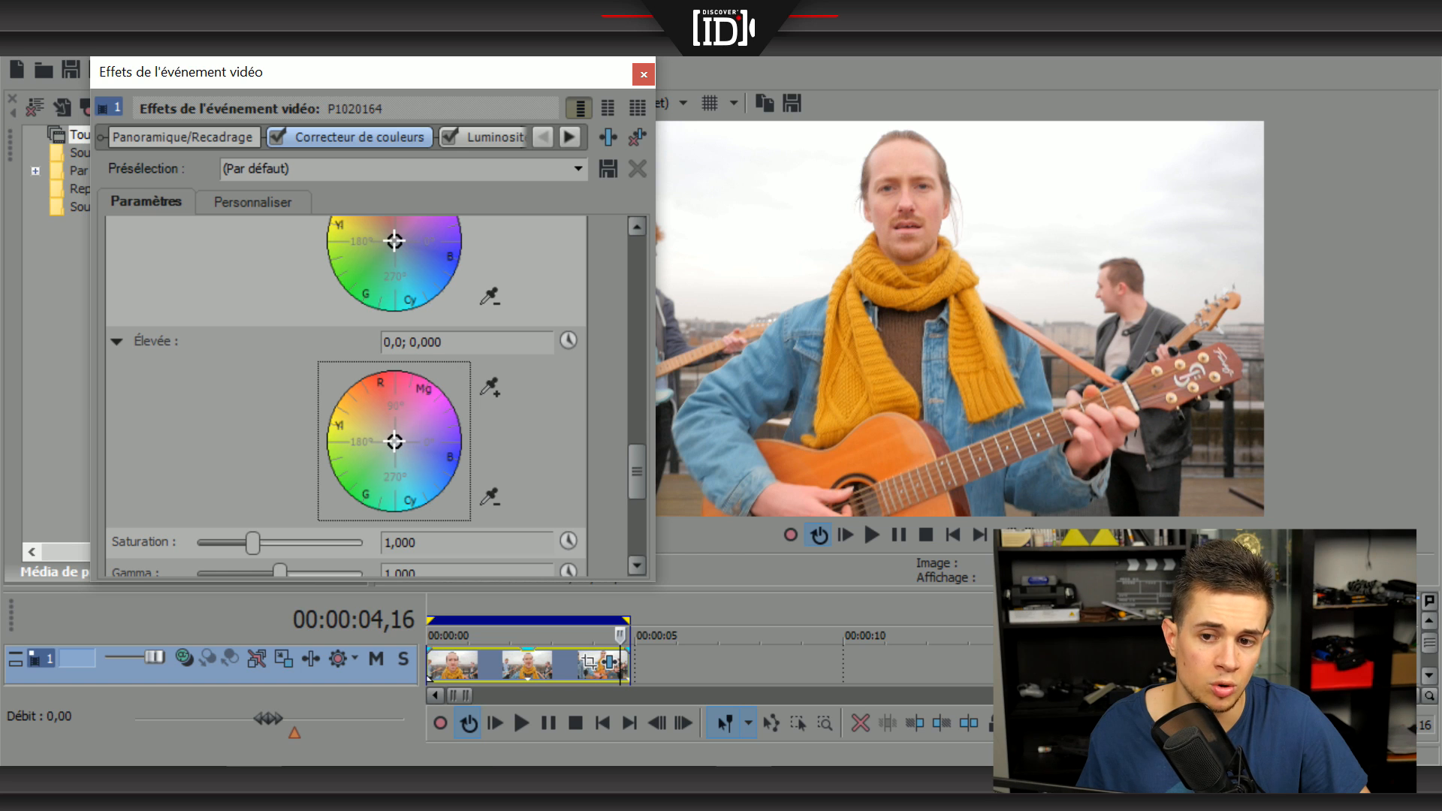
mouse_move(394, 442)
mouse_down()
mouse_move(418, 470)
mouse_move(400, 453)
mouse_up()
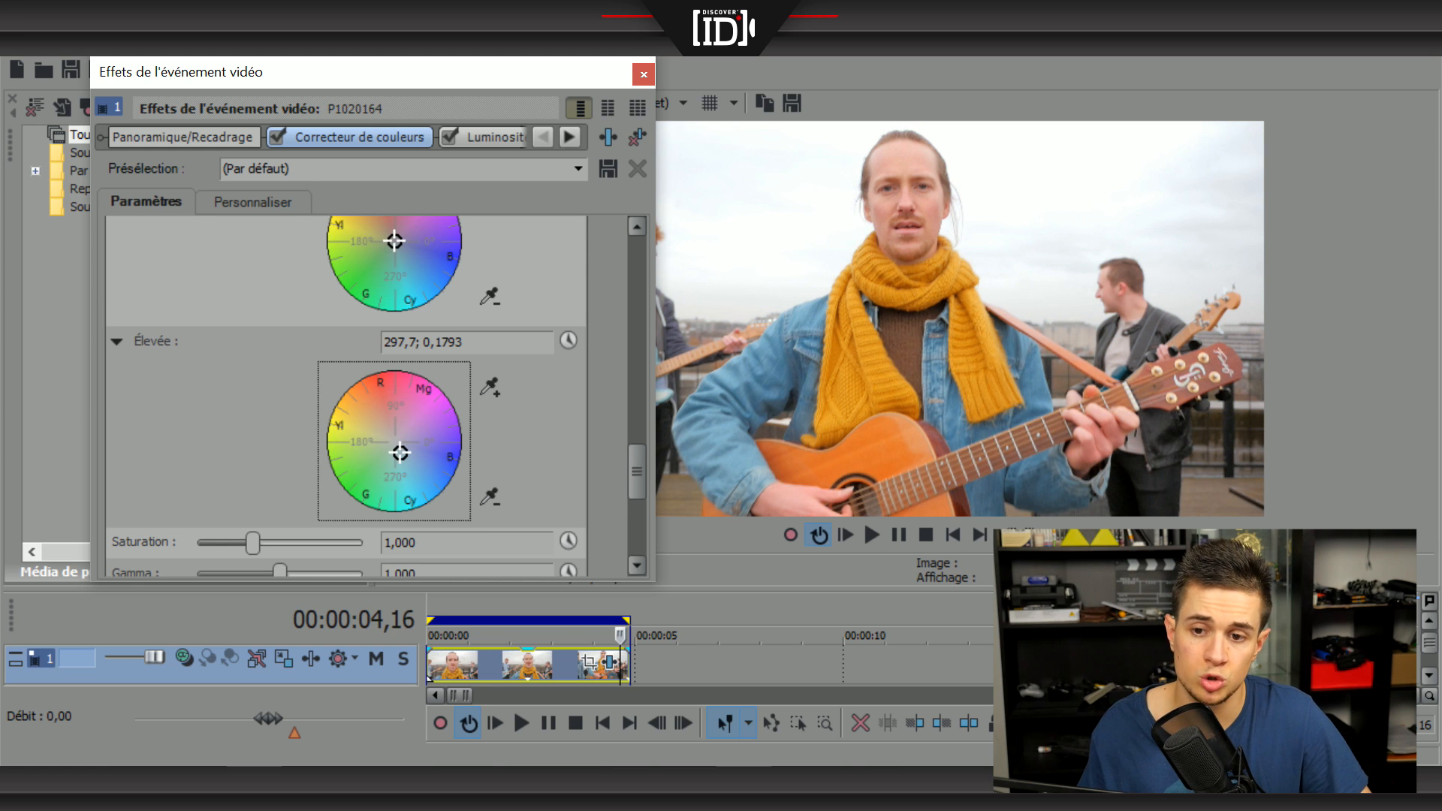
click(277, 137)
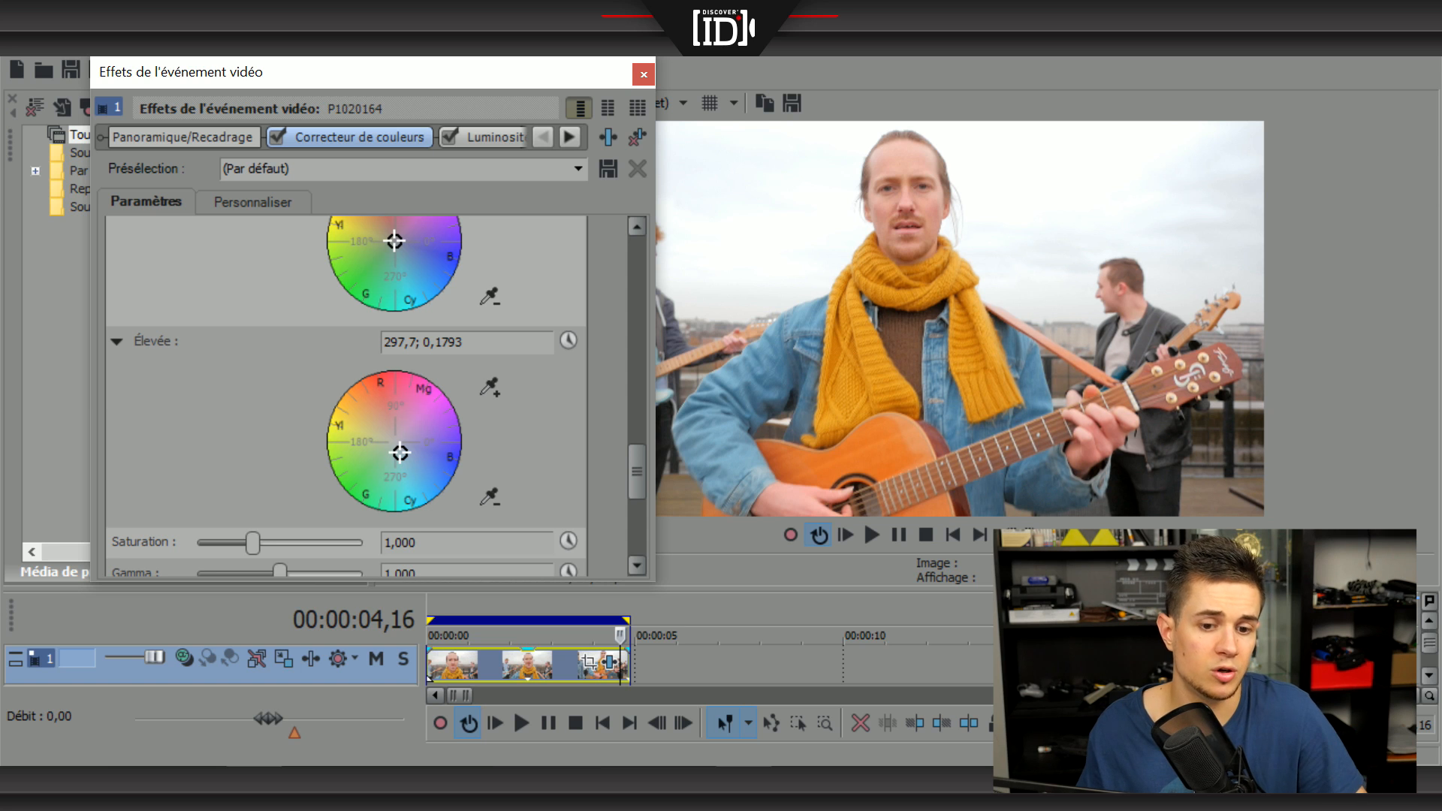
drag(400, 453, 401, 458)
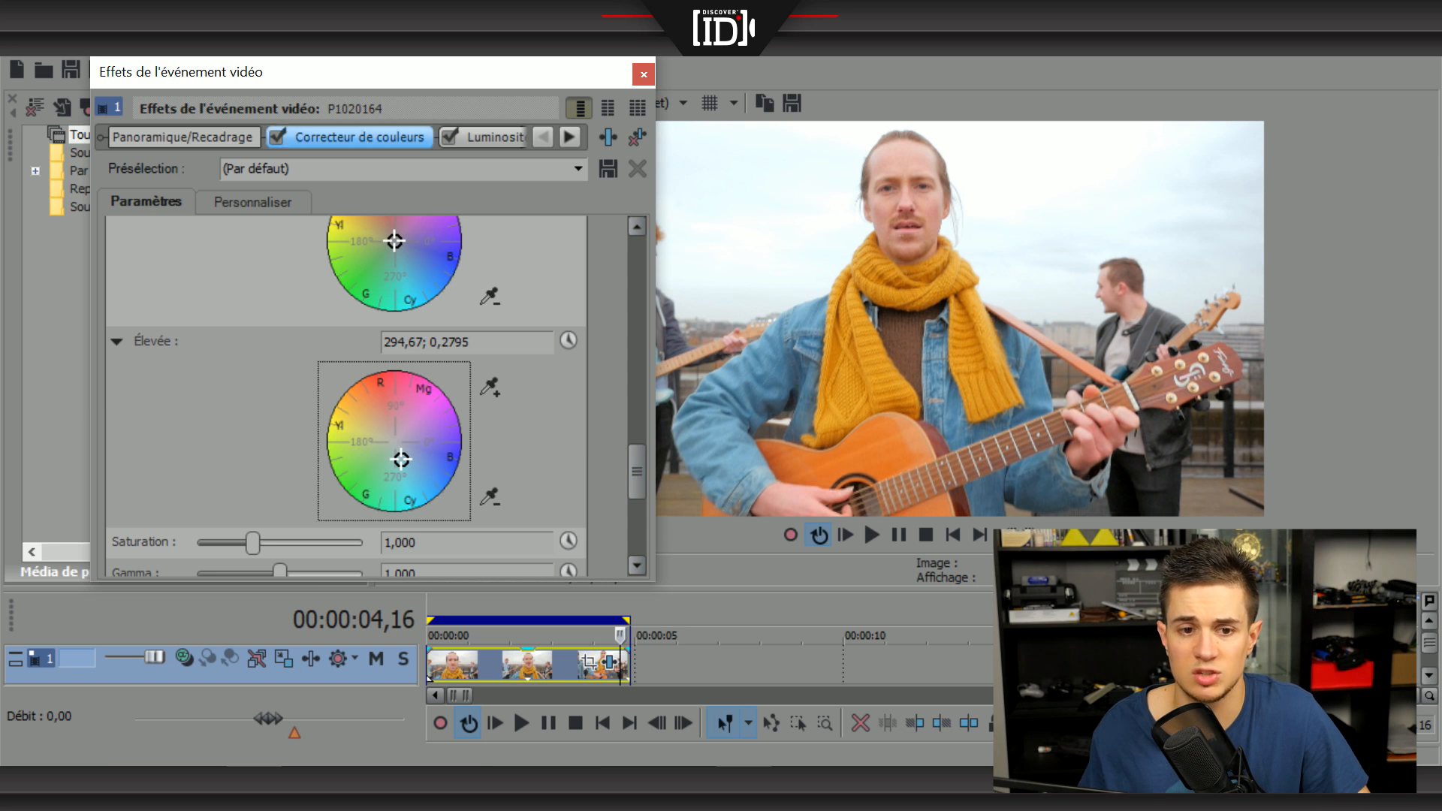
click(278, 137)
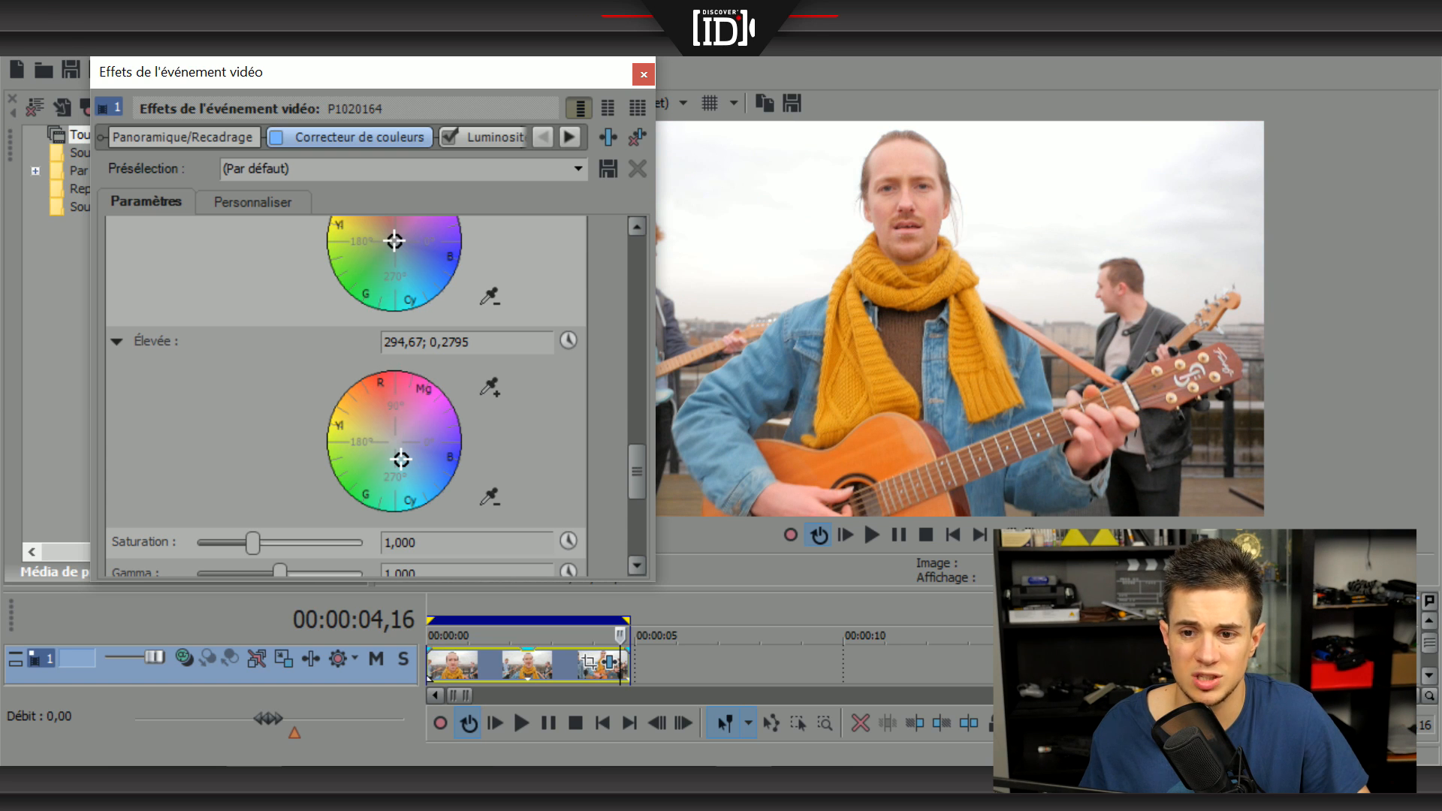
click(277, 136)
drag(401, 459, 399, 446)
- Try blue shifts on the Faible, Moyen and Élevée wheels, including 277,48; 0,1281 and 303,27; 0,3038 for Moyen
drag(637, 471, 637, 435)
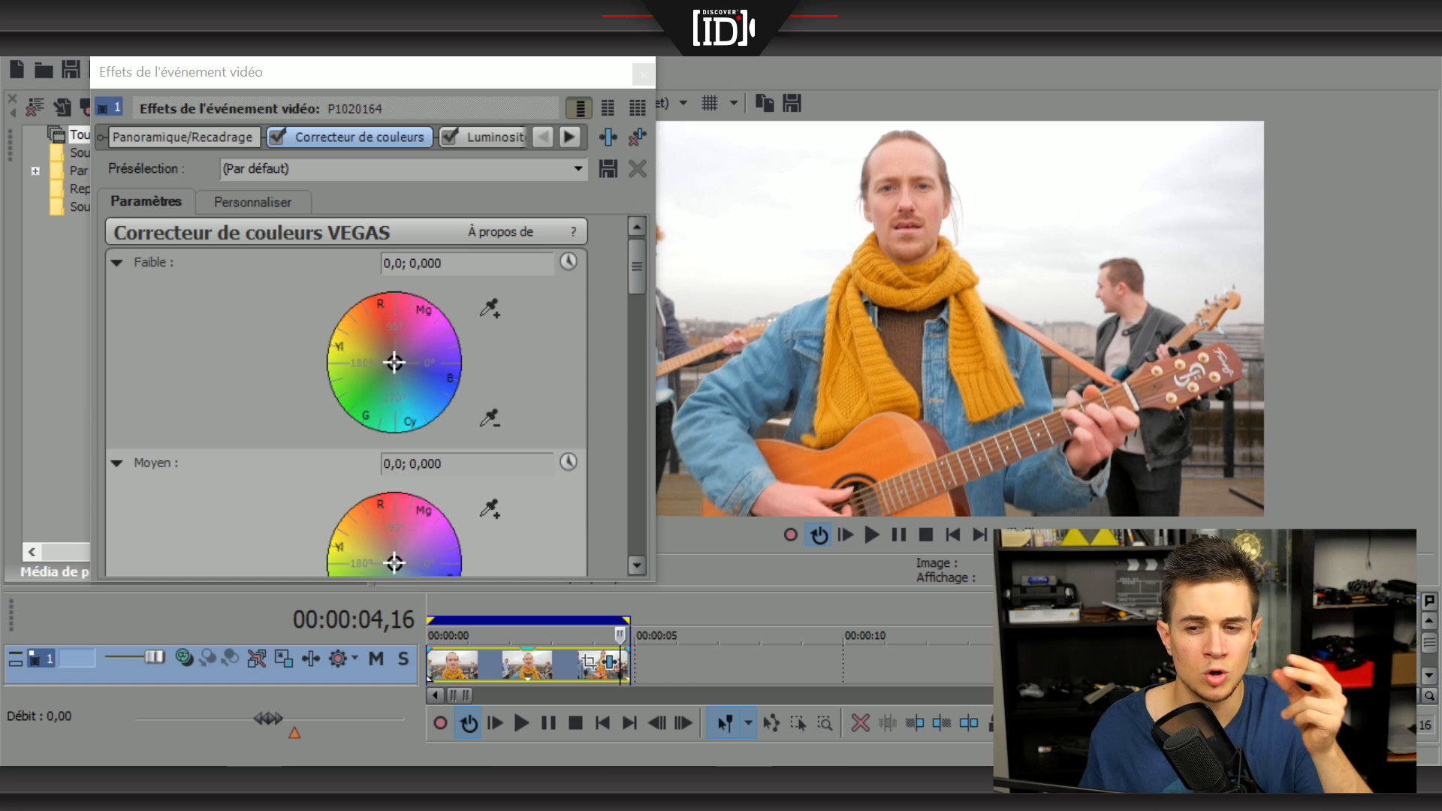
drag(394, 363, 403, 414)
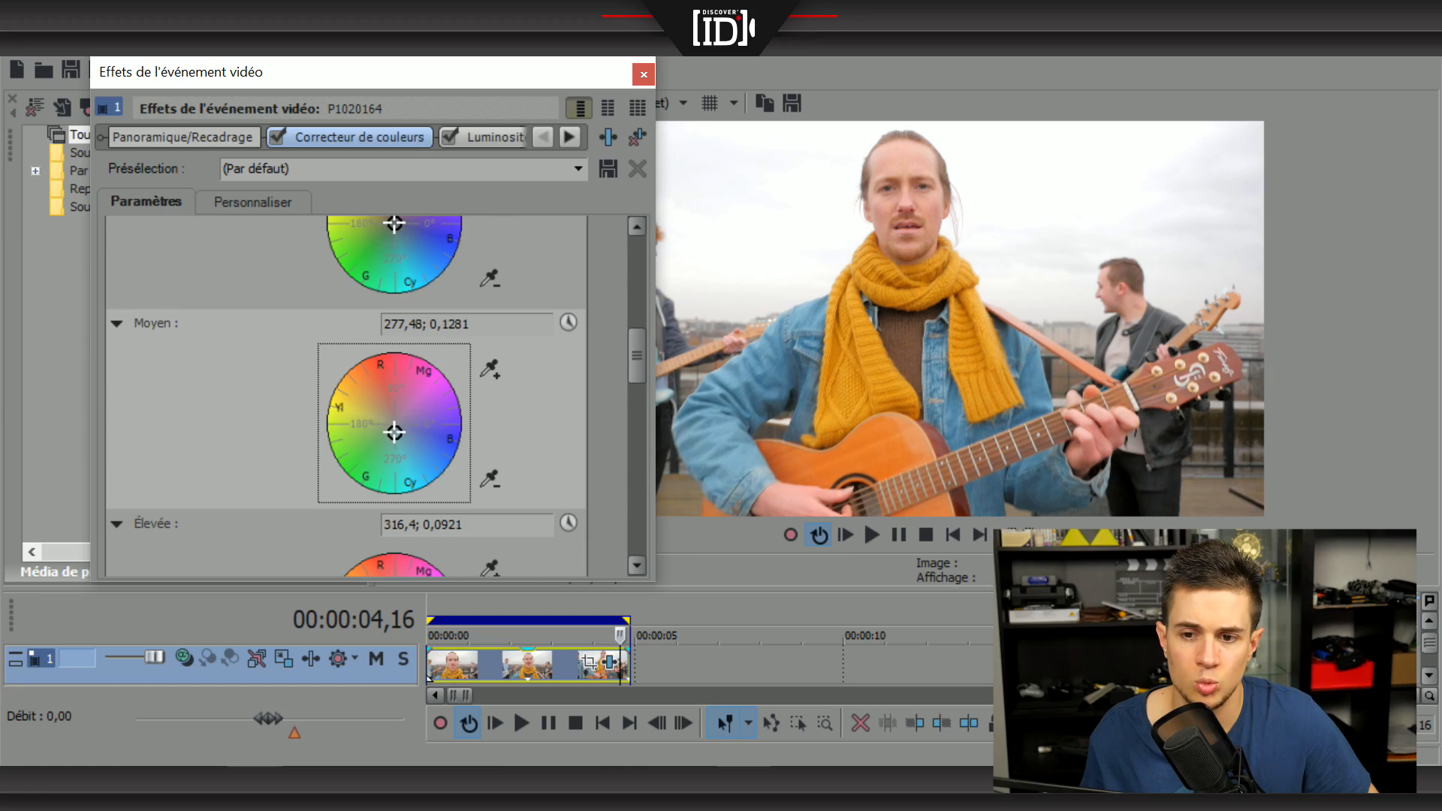
drag(393, 432, 406, 442)
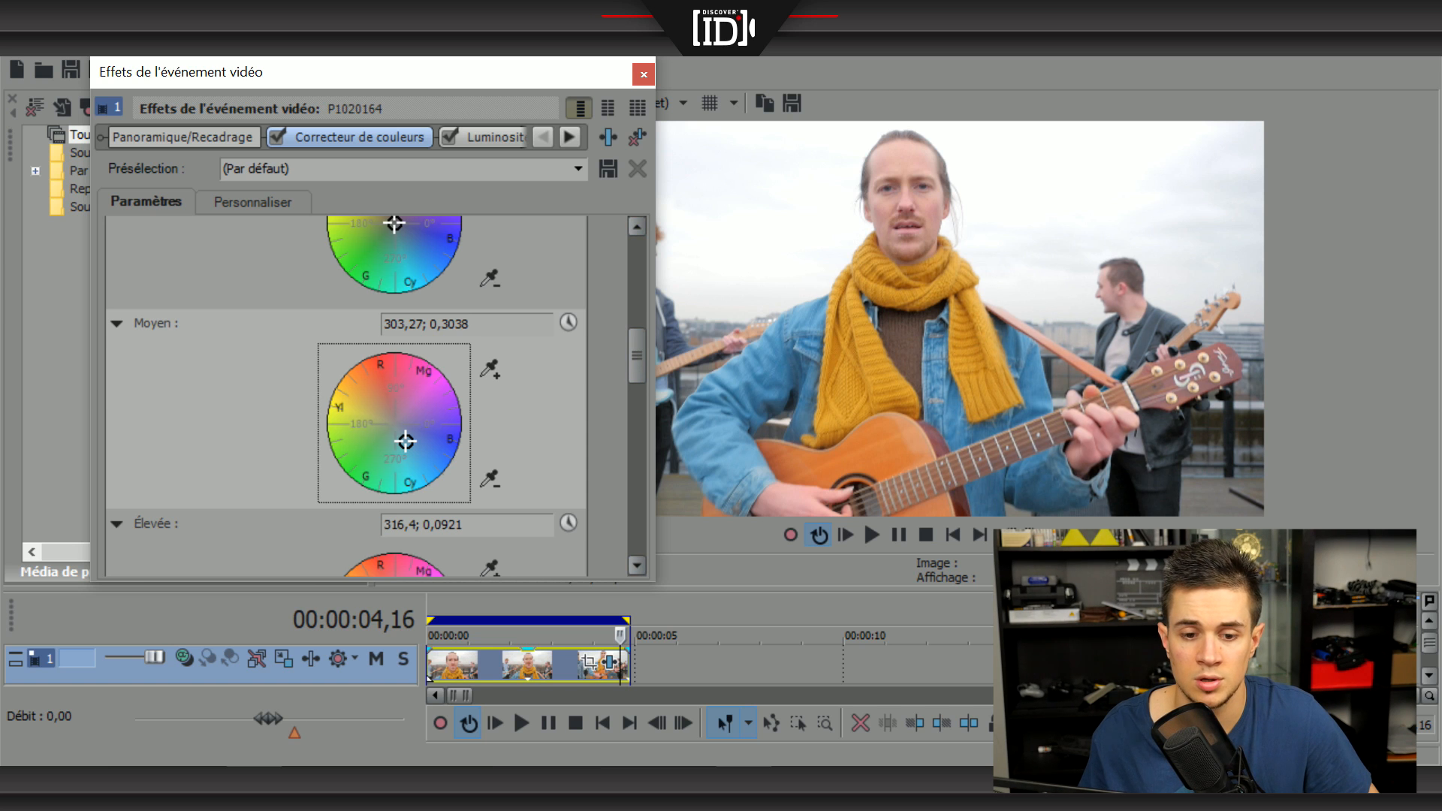
drag(405, 441, 428, 483)
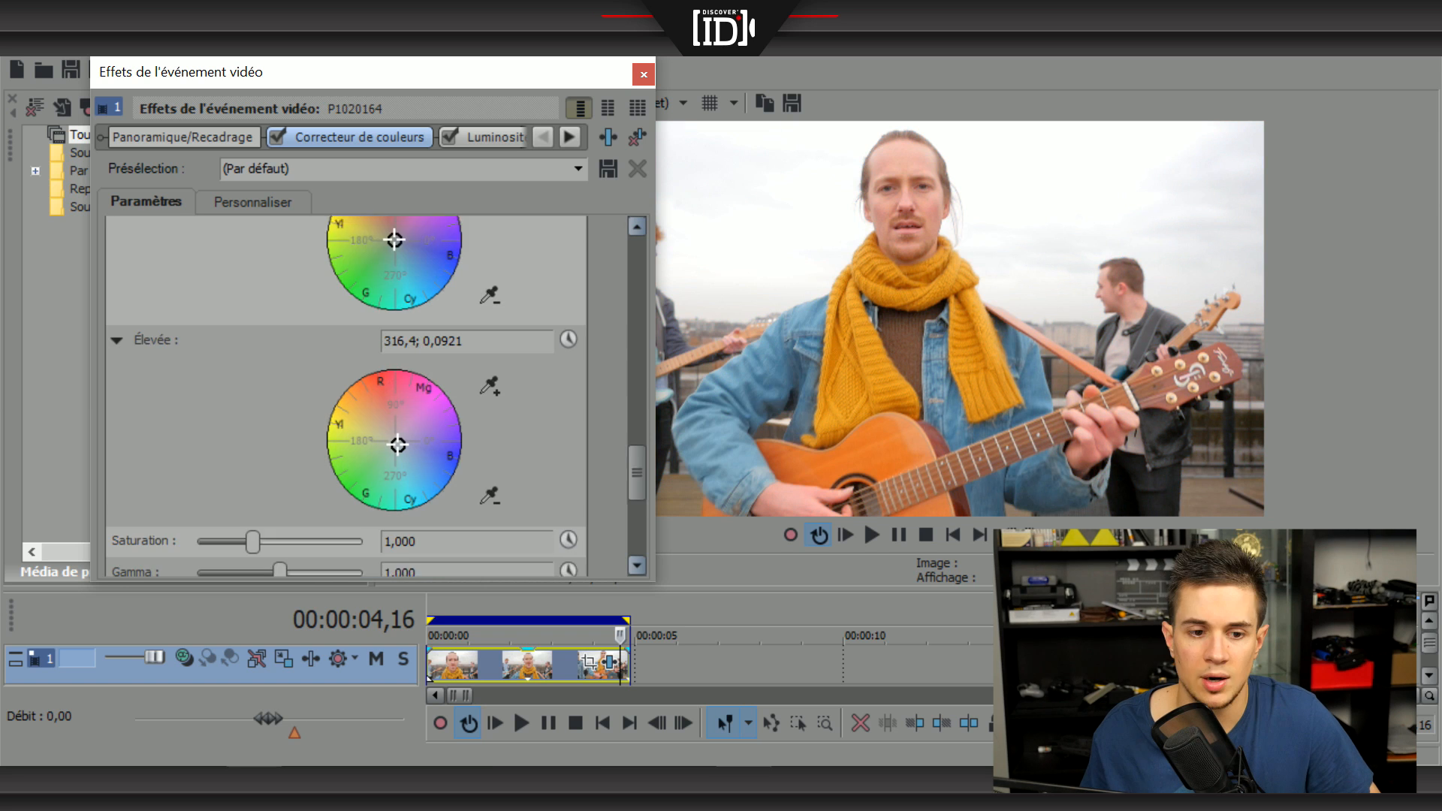
click(636, 566)
drag(398, 407, 417, 435)
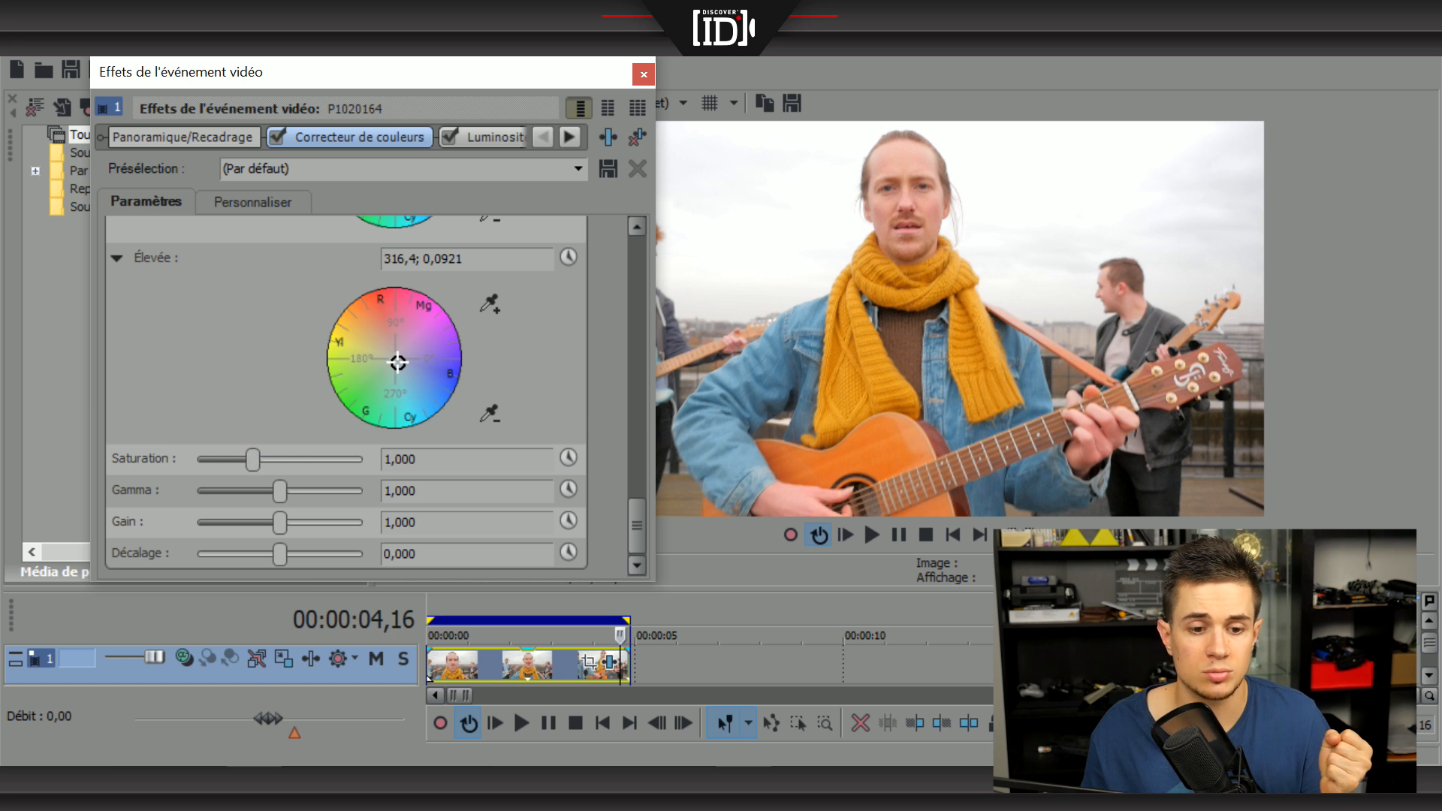
- Try the saturation at 0,000, reset it to 1,000, and test stronger saturation levels on the clip
drag(253, 459, 198, 459)
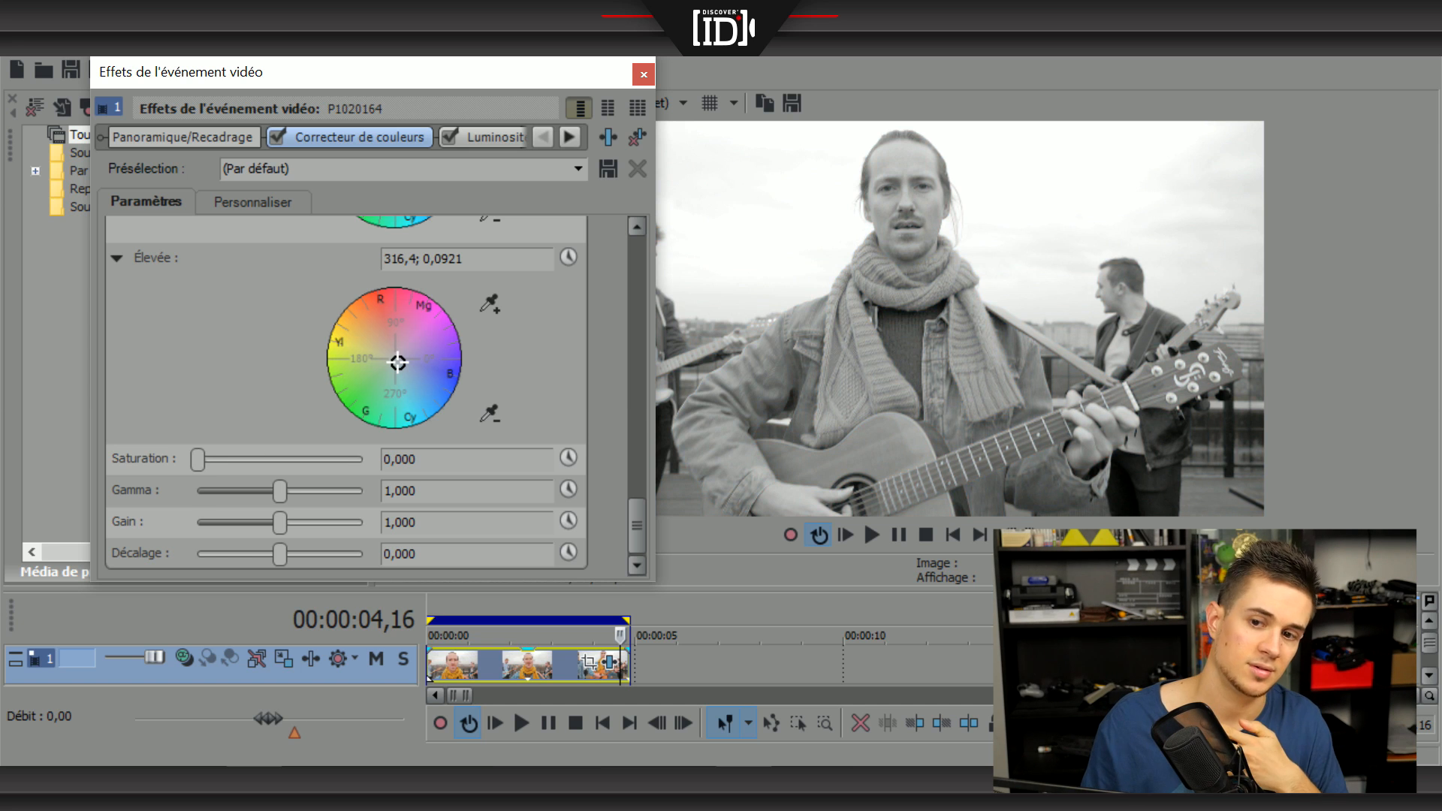
double_click(198, 460)
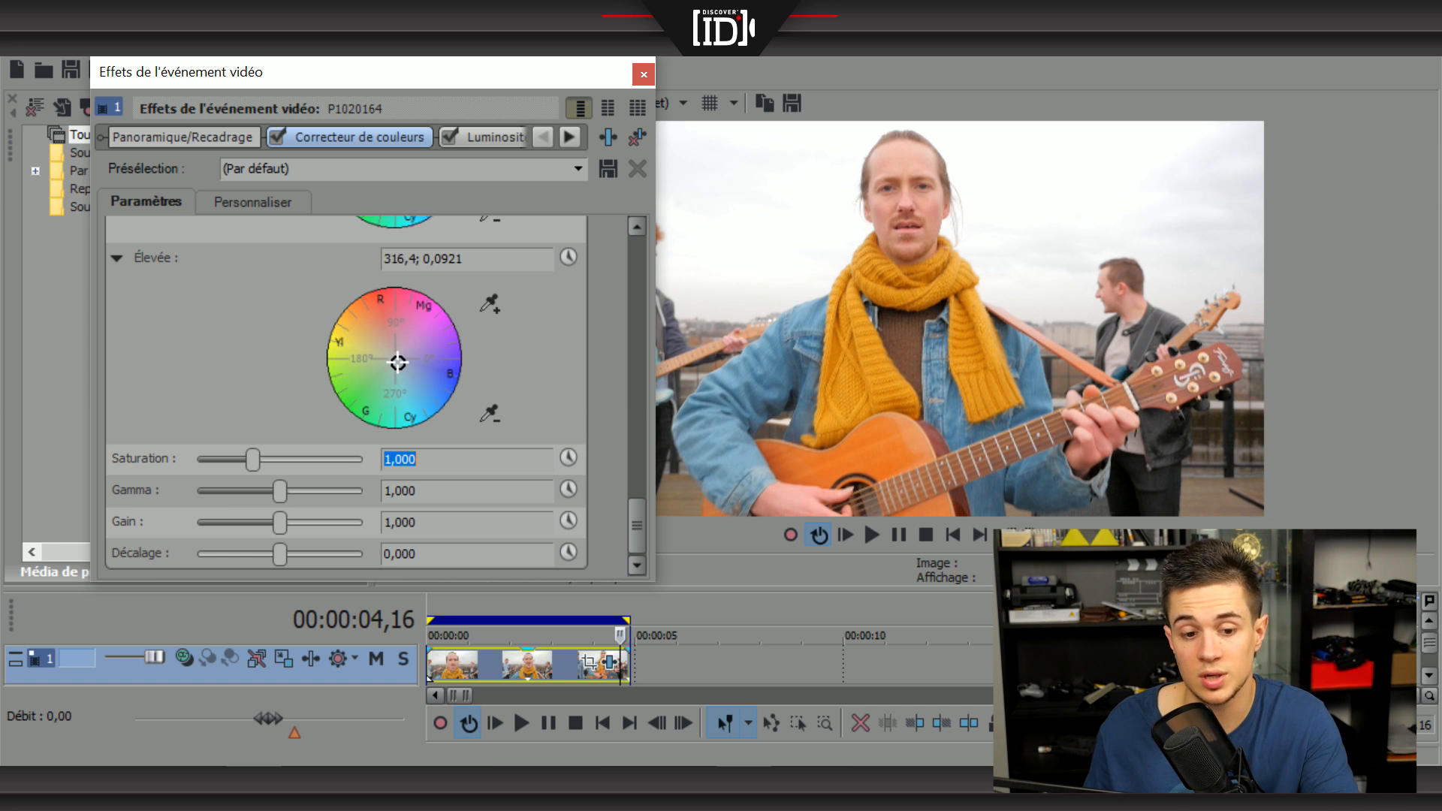
drag(253, 459, 364, 460)
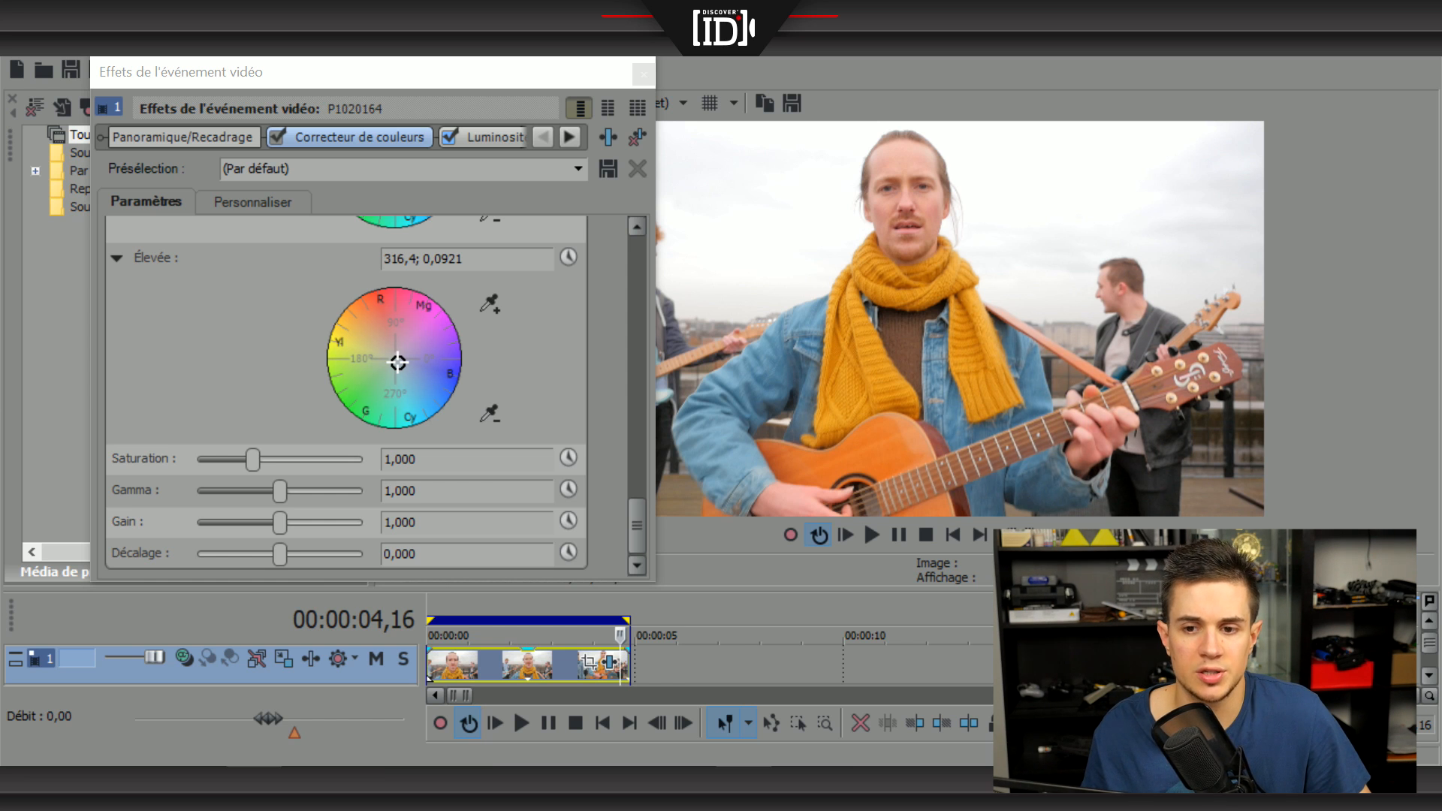
click(450, 137)
drag(252, 460, 284, 459)
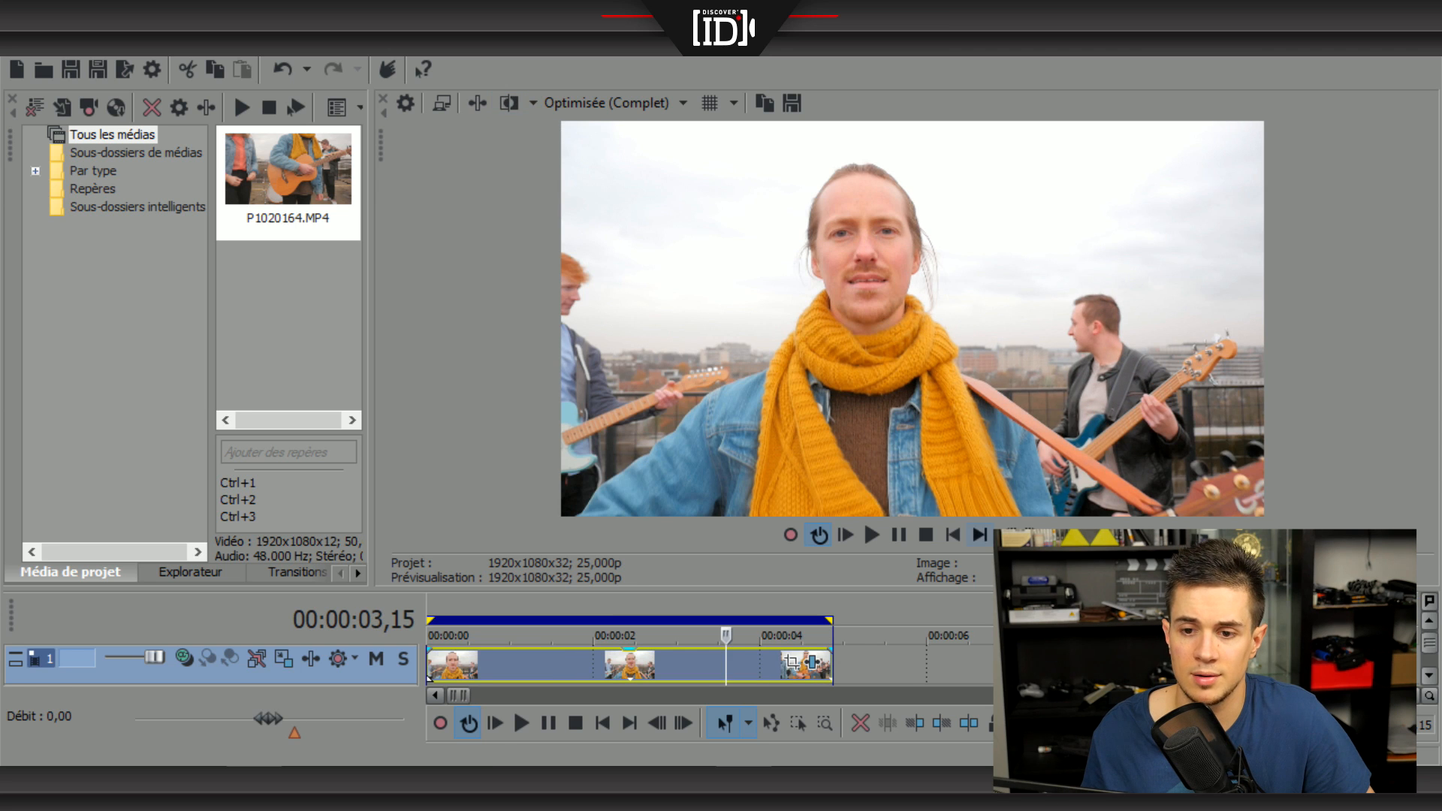
- Bypass all effects on the clip, and undo and redo the bypass to compare the graded and original images at 00:00:03,15
right_click(812, 662)
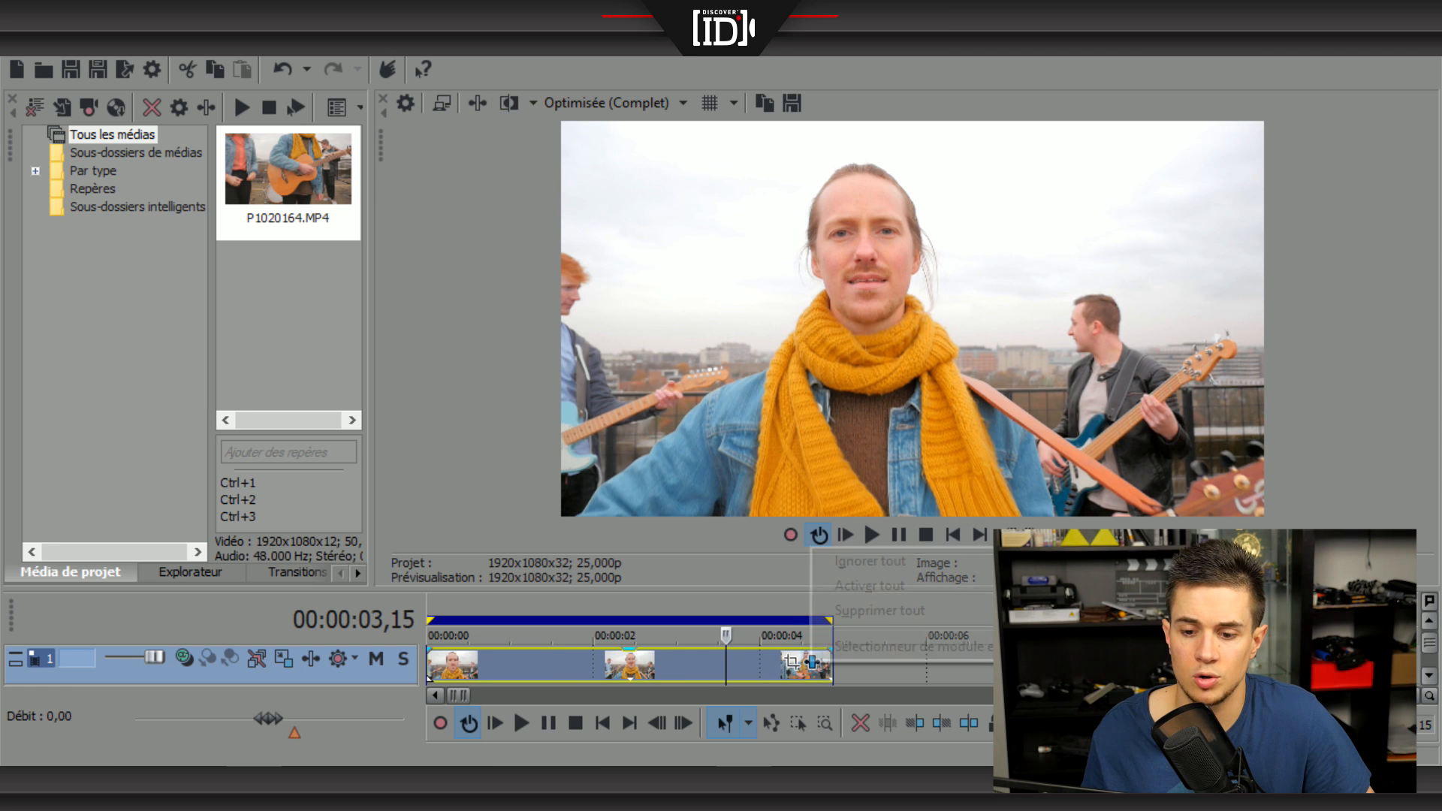
click(871, 562)
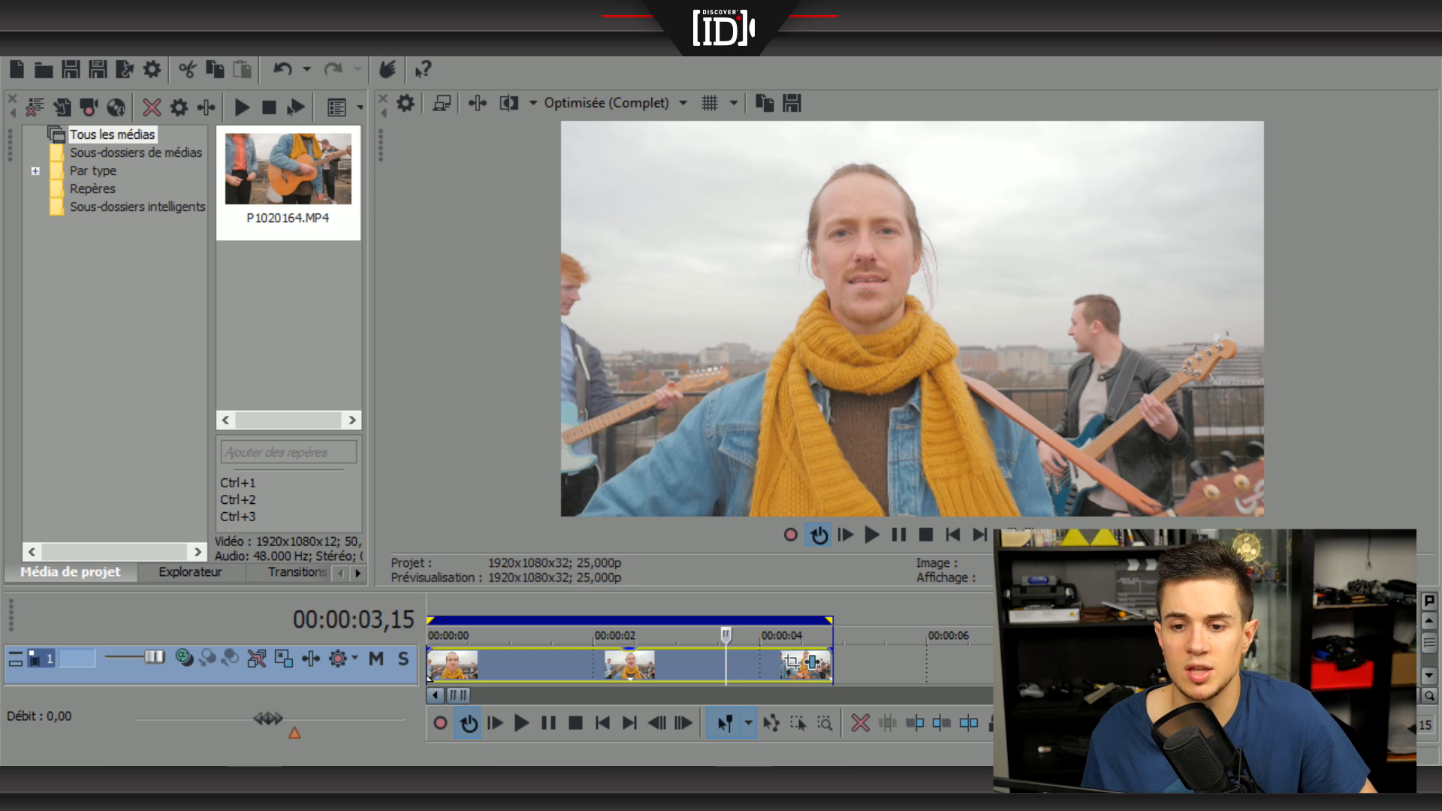
key(ctrl+z)
key(ctrl+y)
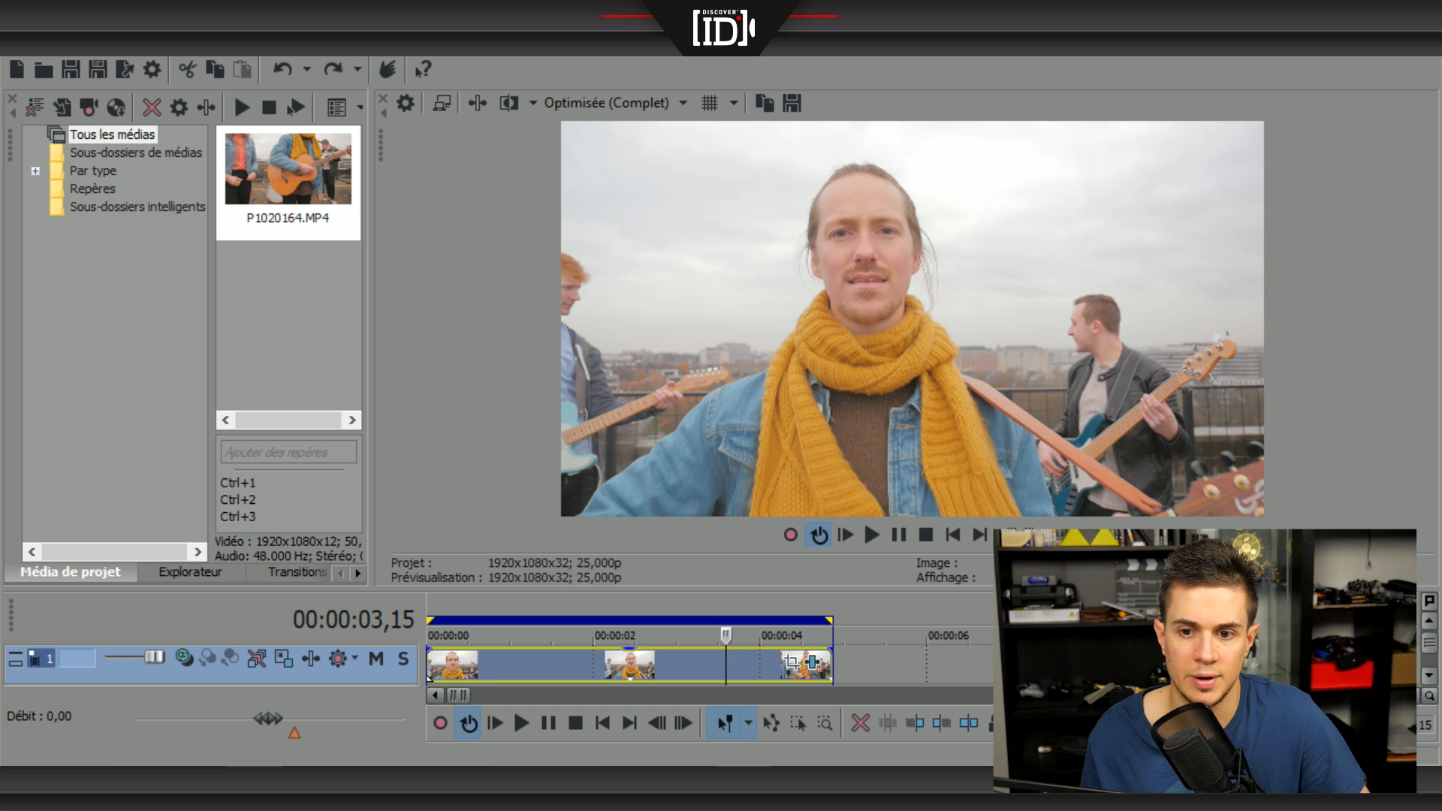
key(ctrl+y)
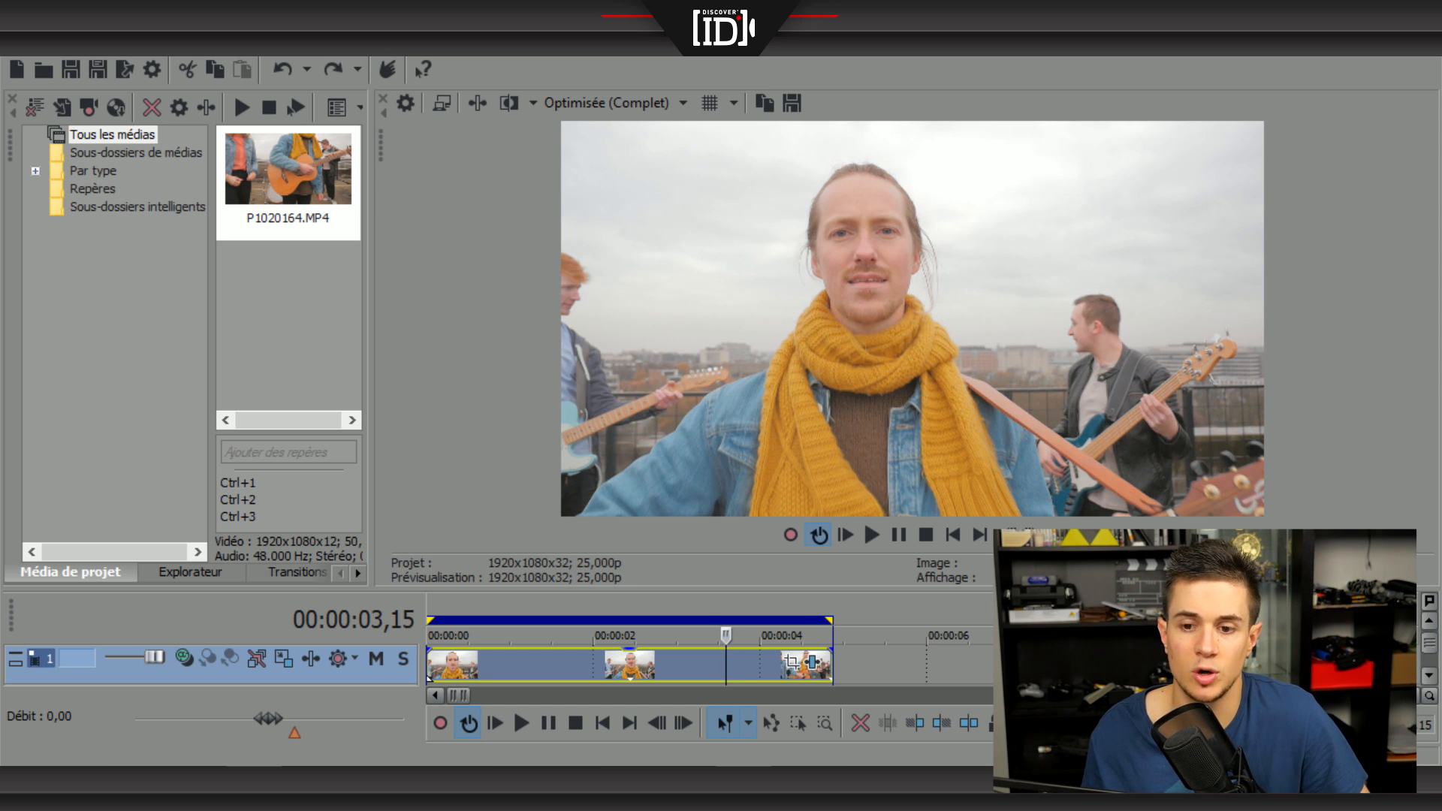
key(ctrl+z)
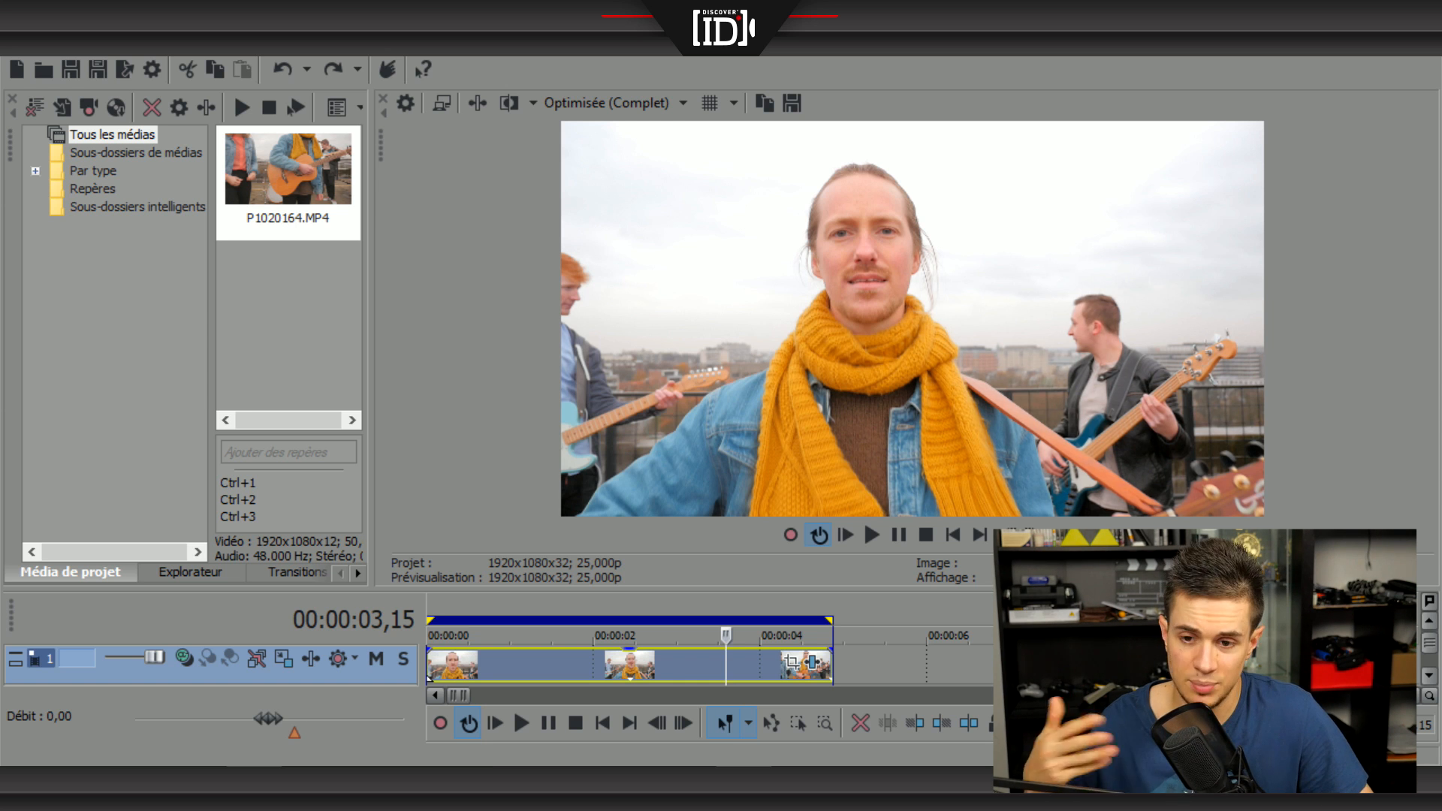
key(ctrl+y)
key(ctrl+z)
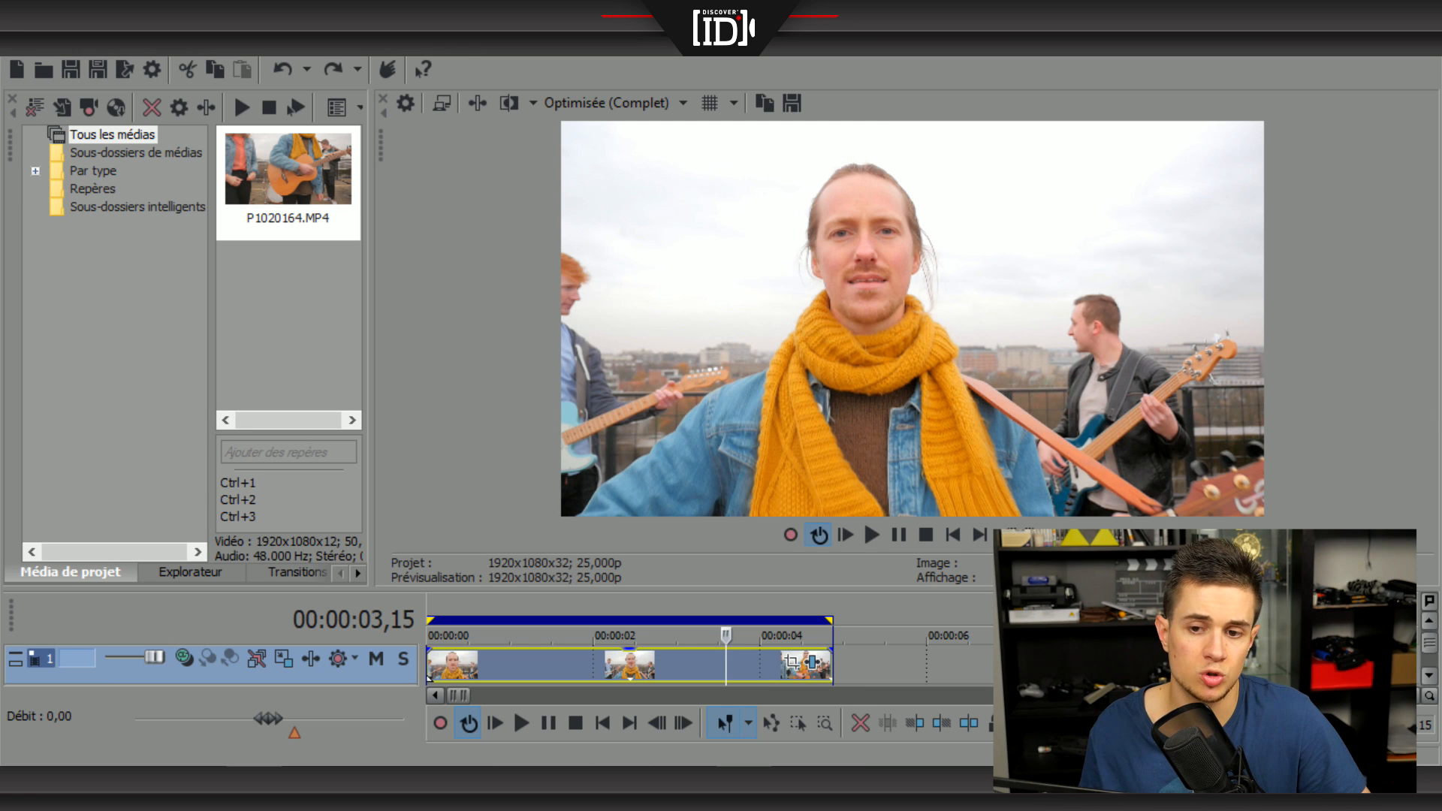
key(ctrl+y)
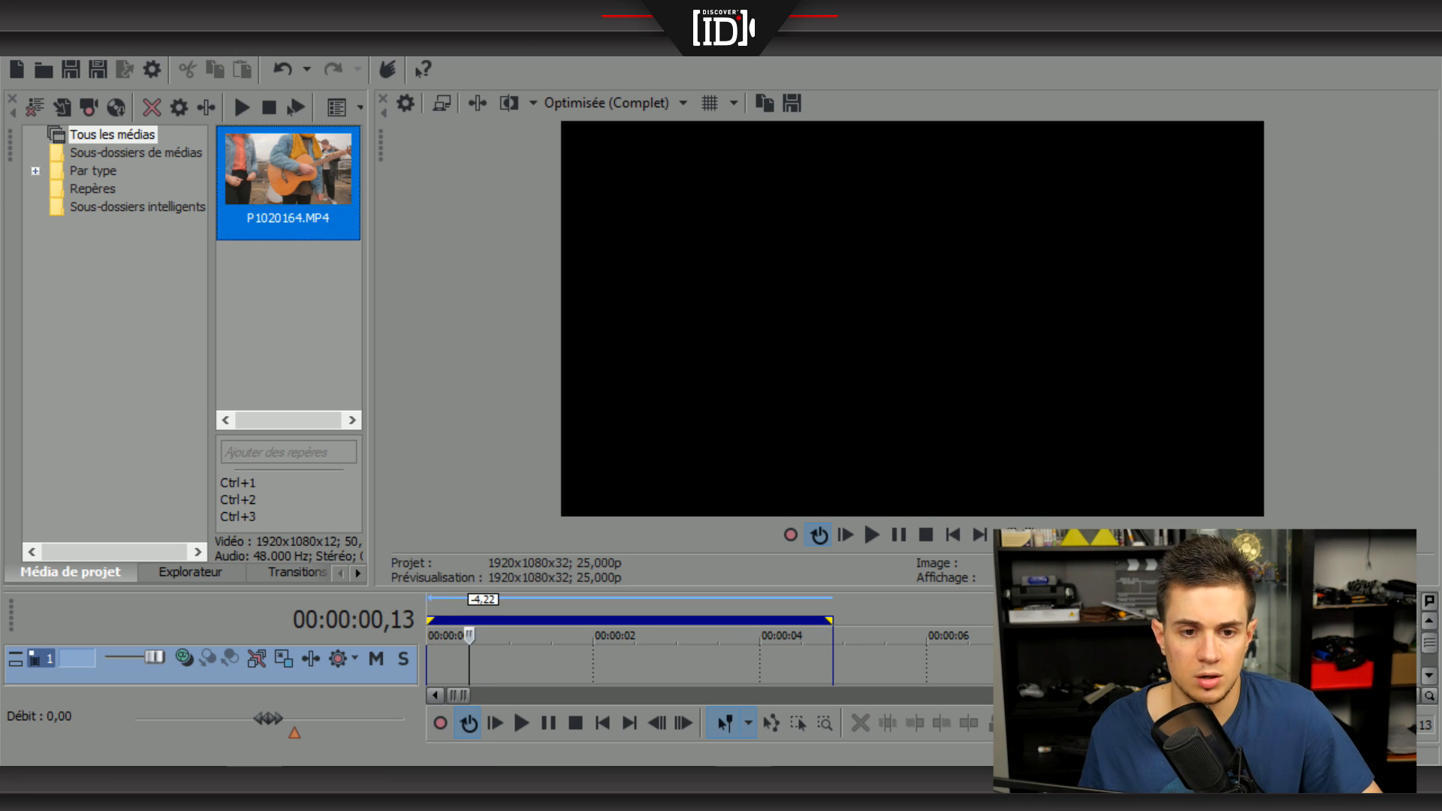
- Replace P1020164.MP4 with P1020151.MP4 and add the Correcteur de couleurs and Luminosité et contraste effects to the new clip
key(Delete)
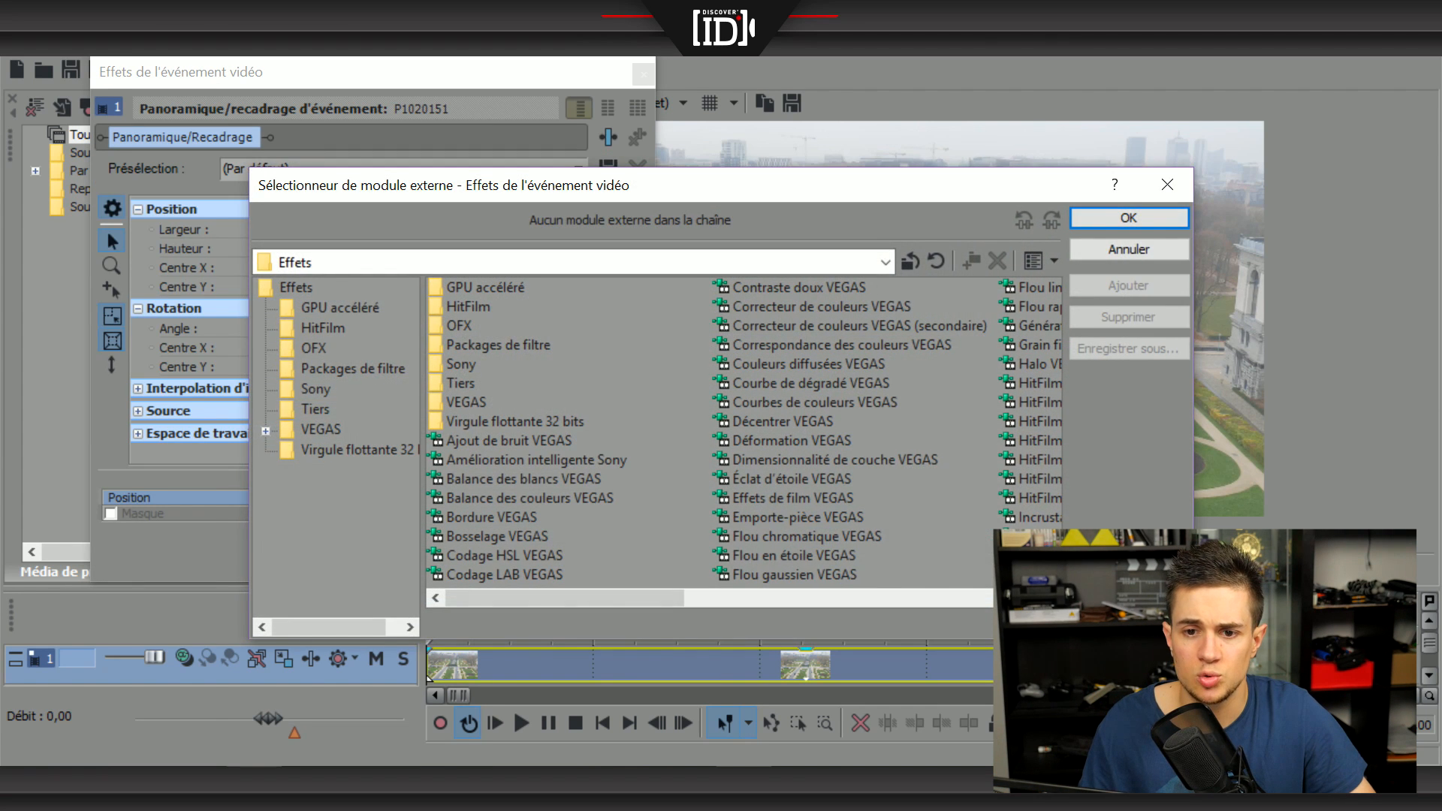
drag(717, 189, 103, 209)
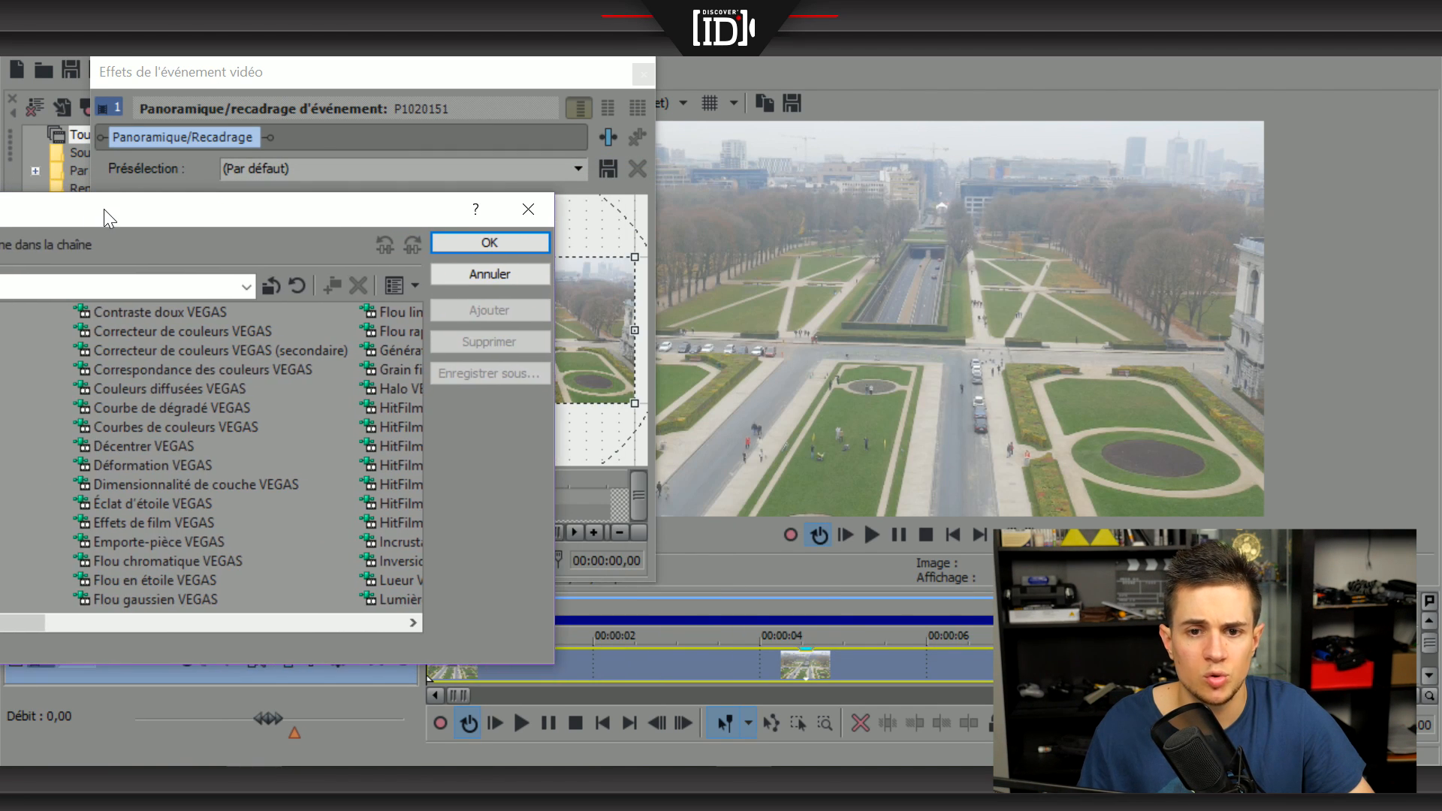
key(Return)
- Add contrast to the park clip in Luminosité et contraste, trying 0,293 and setting it to 0,200
drag(226, 276, 250, 277)
drag(363, 276, 347, 276)
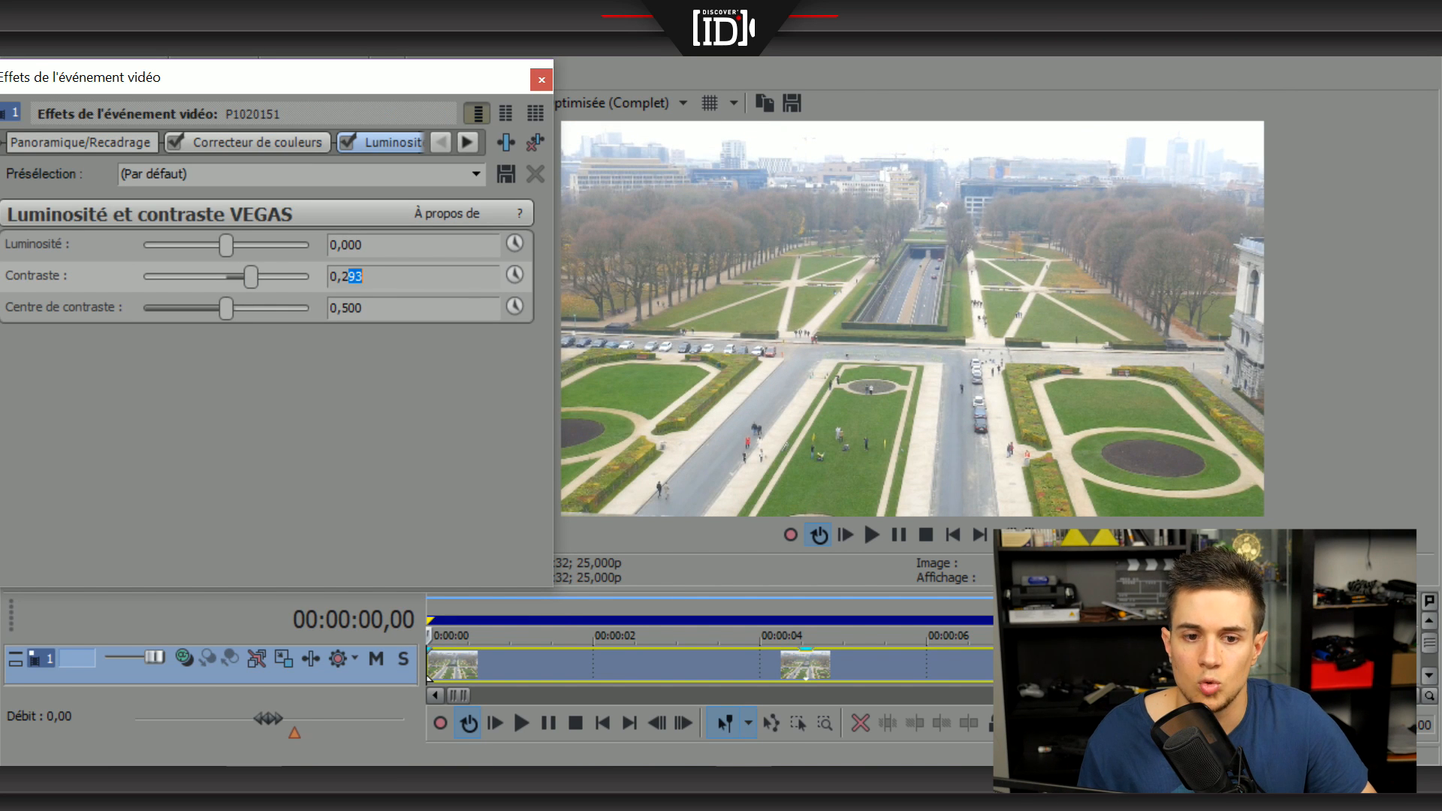
text(00)
key(Return)
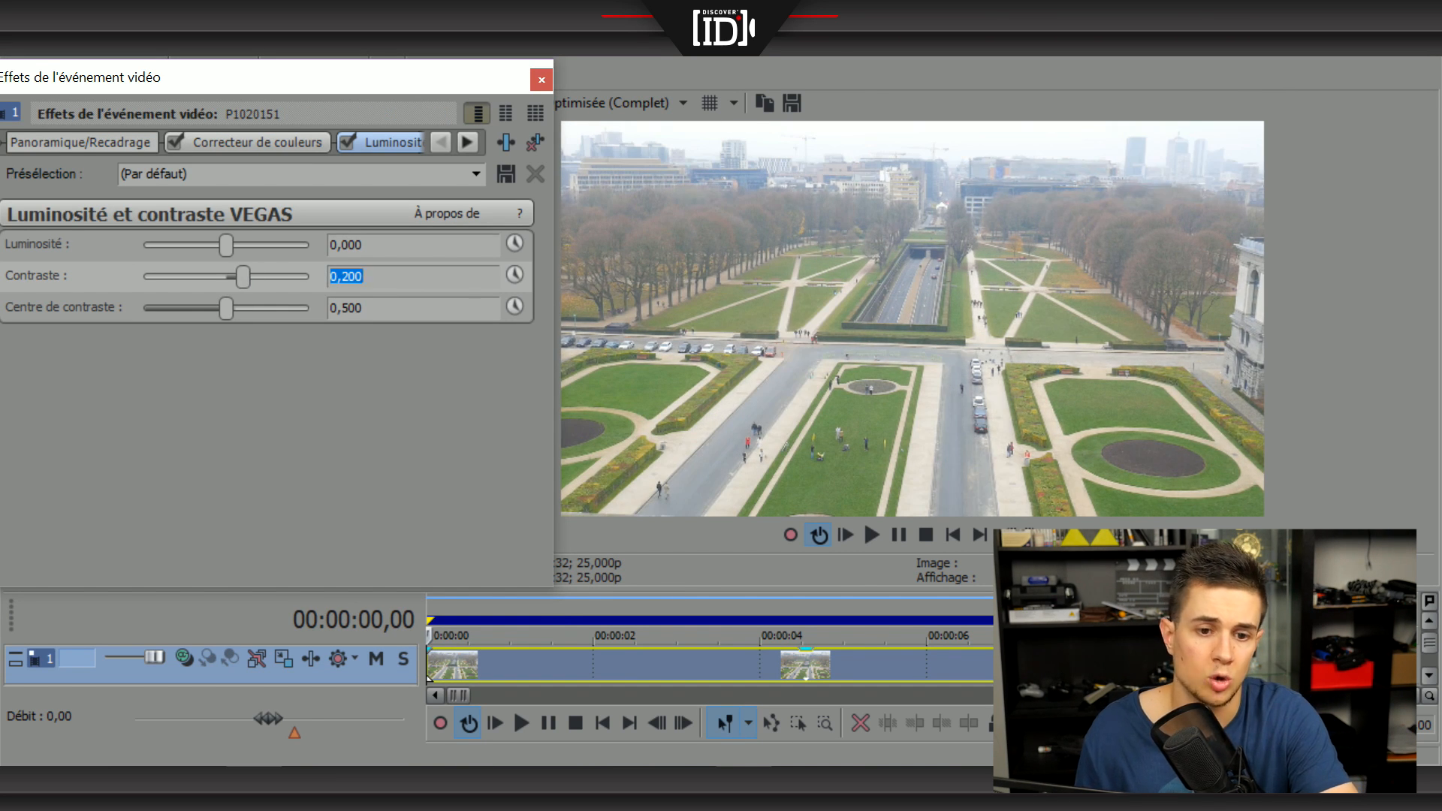
- Compare the park clip using the split-screen preview, and raise its contrast from Luminosité et contraste to 0,469
key(Escape)
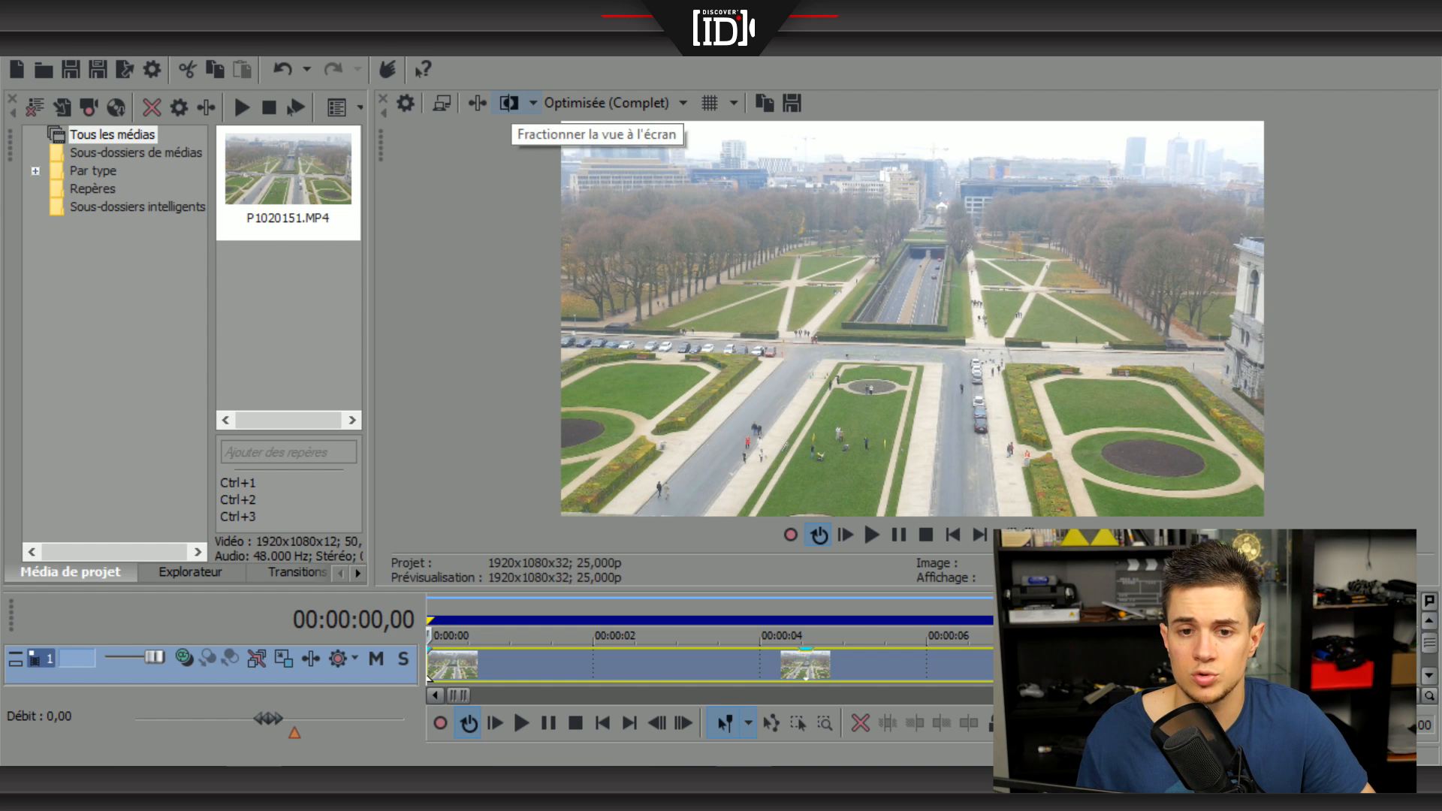
click(509, 103)
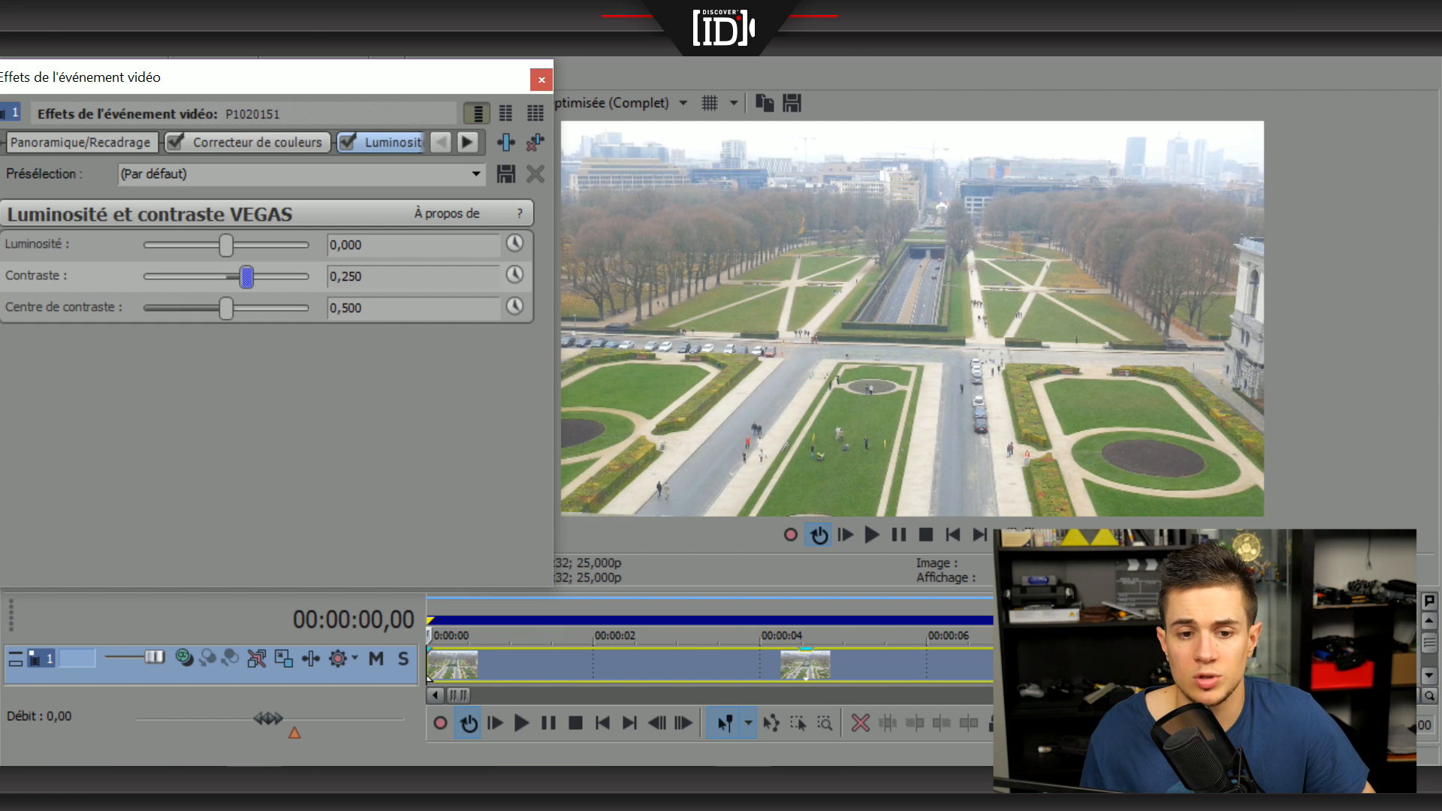
drag(246, 277, 265, 276)
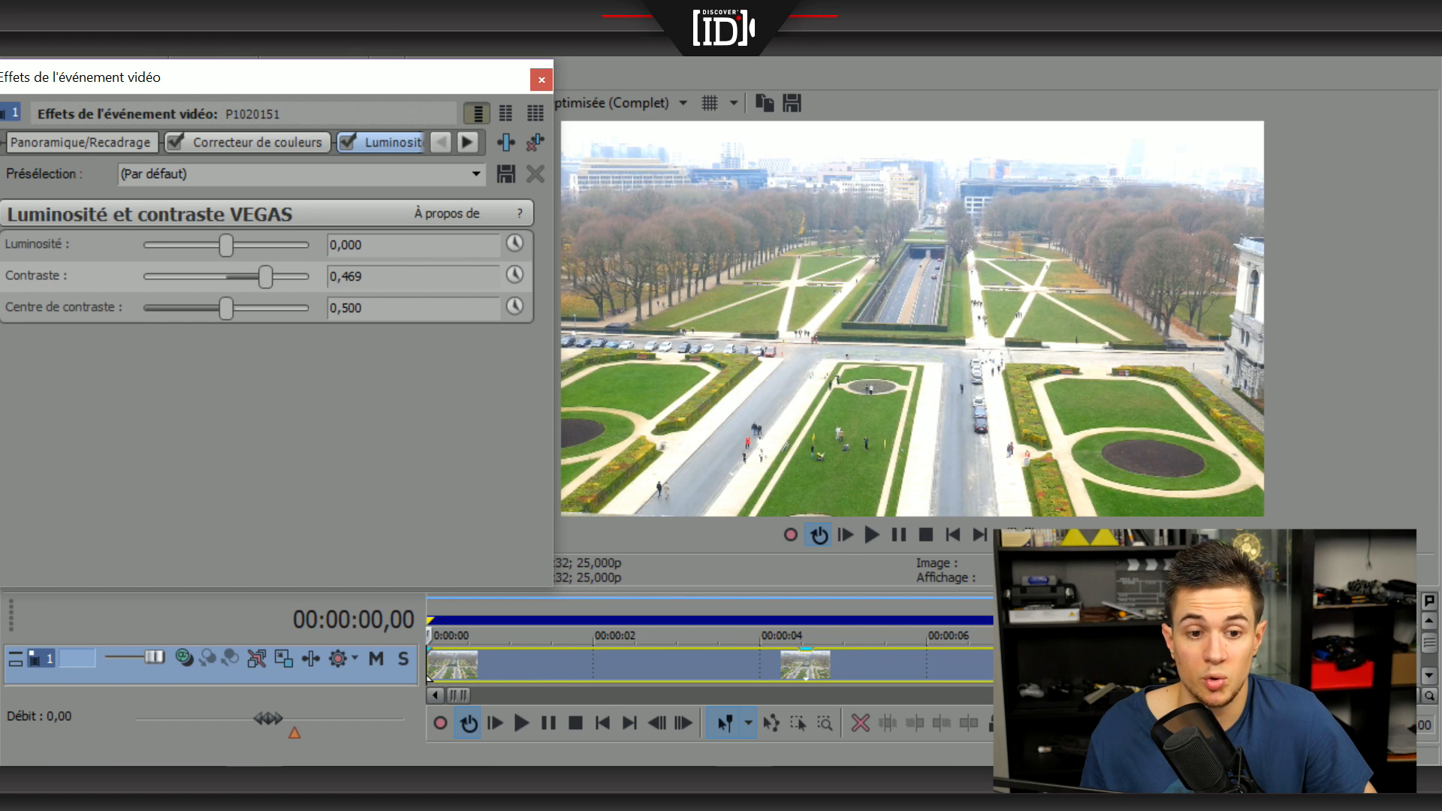
- Lower the park clip's contrast in Luminosité et contraste, trying 0,200 and setting it to 0,250
text(0,2)
key(Return)
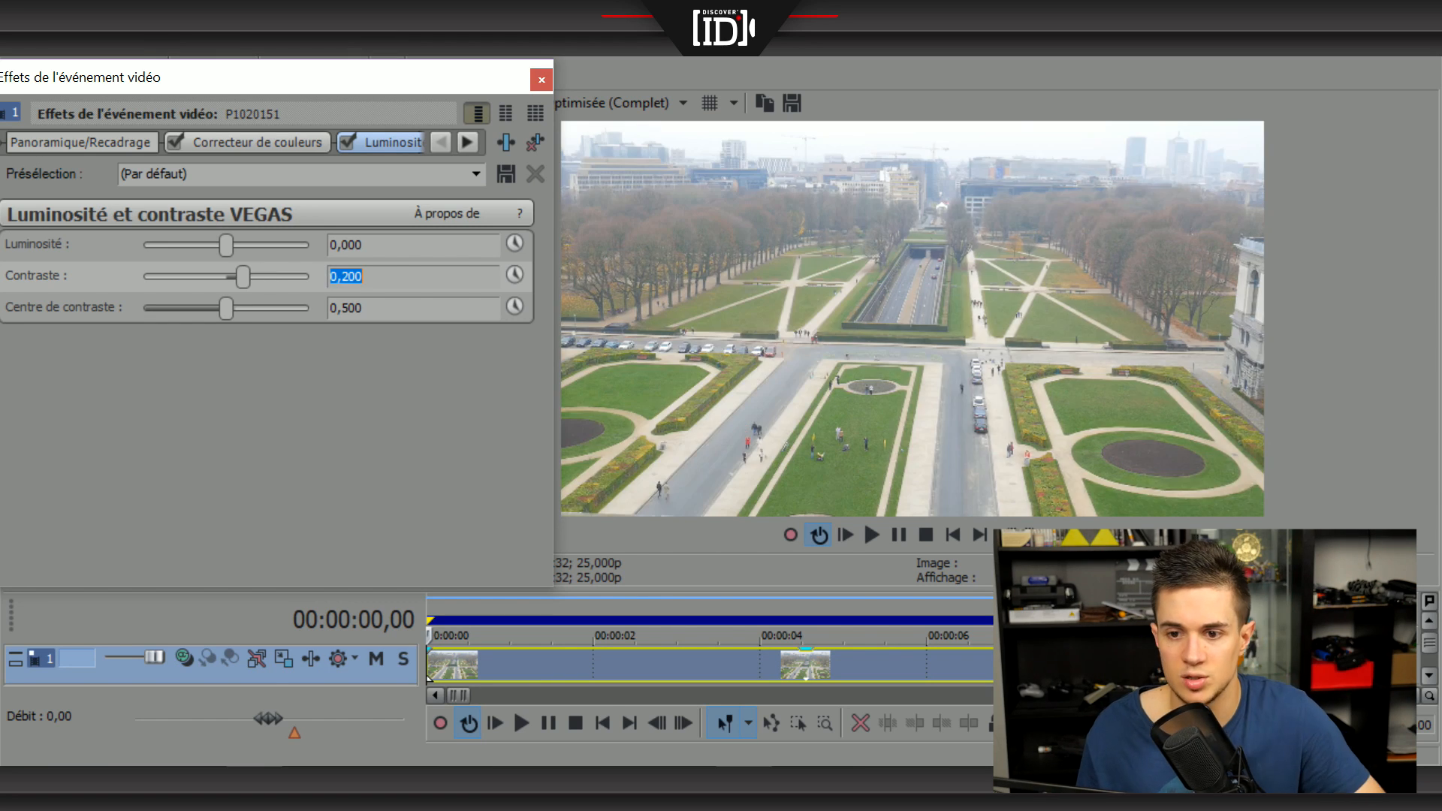
key(Right)
key(shift+Left)
key(shift+Left)
text(50)
key(Return)
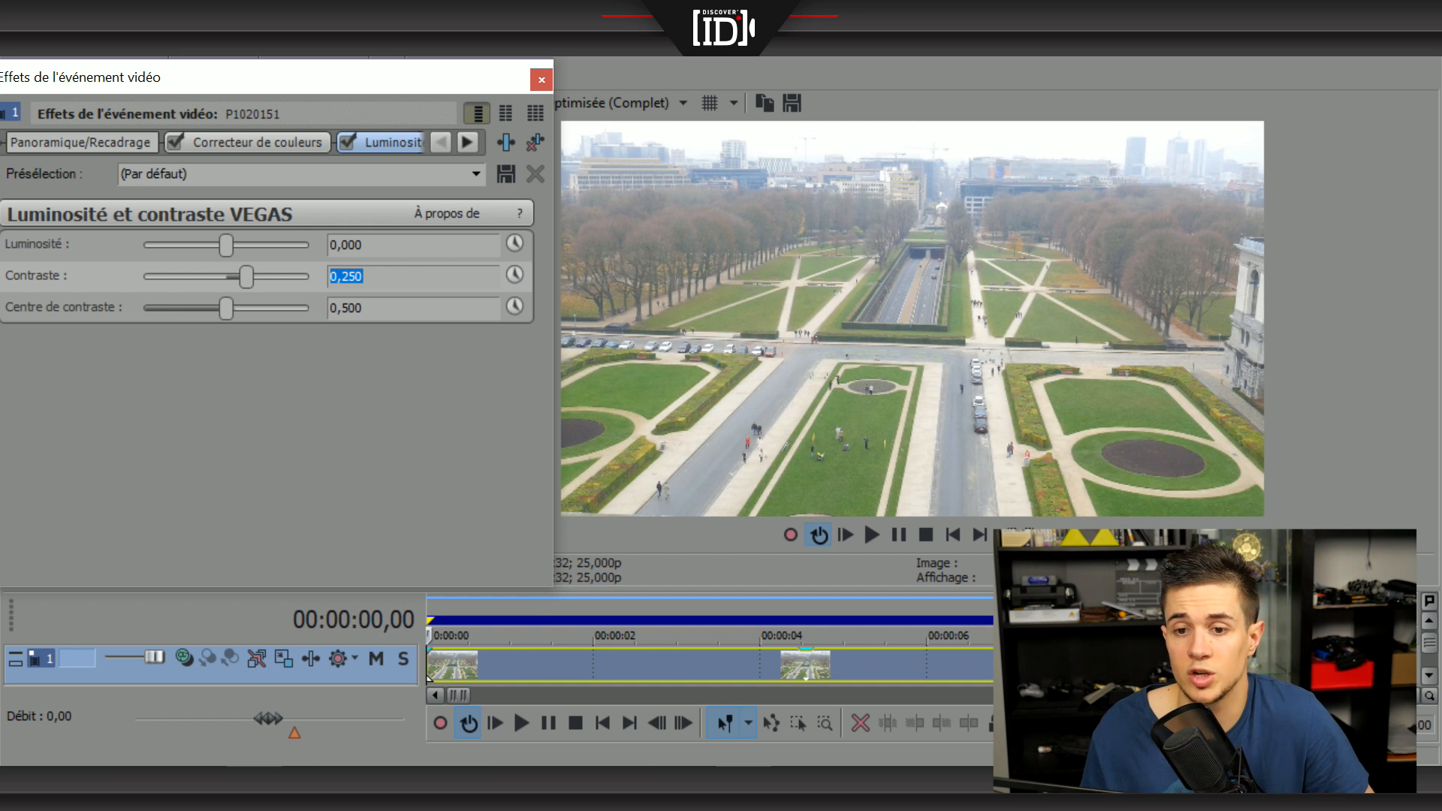
- Raise the park clip's saturation in Correcteur de couleurs, trying 1,1 and 1,2 and setting it to 1,300
click(257, 142)
drag(535, 270, 535, 530)
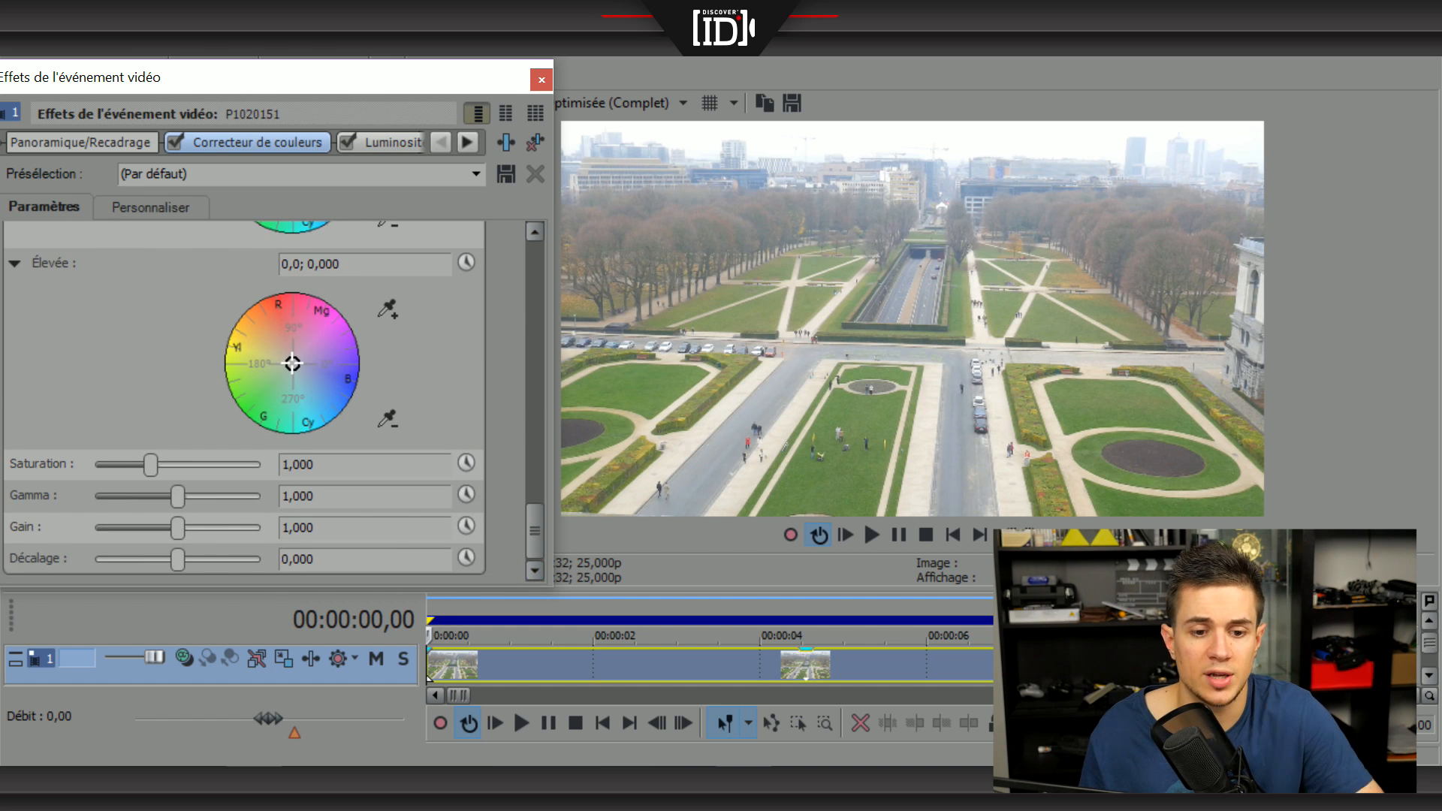
double_click(304, 465)
text(1,1)
key(Return)
text(1,2)
key(Return)
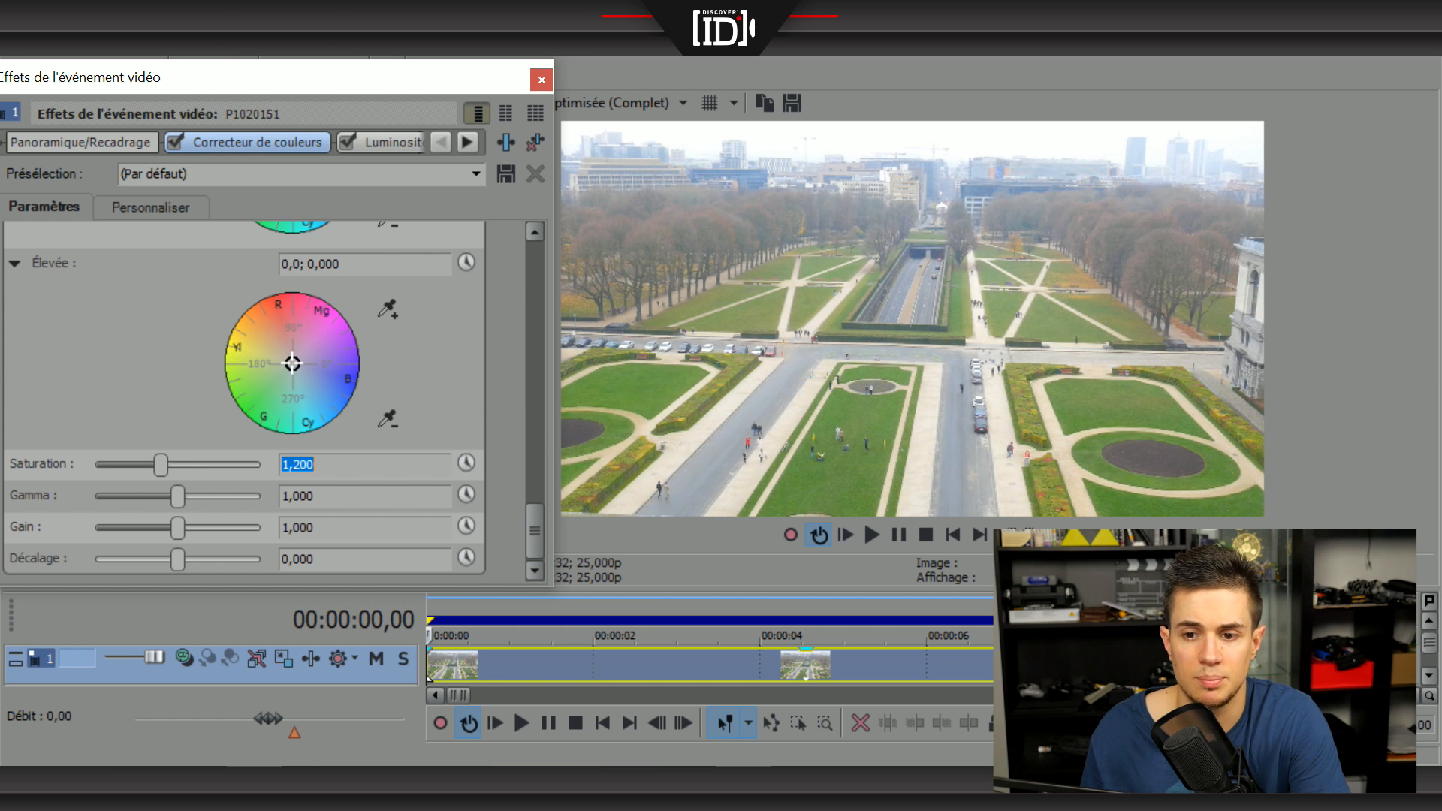
click(310, 465)
text(3)
key(Return)
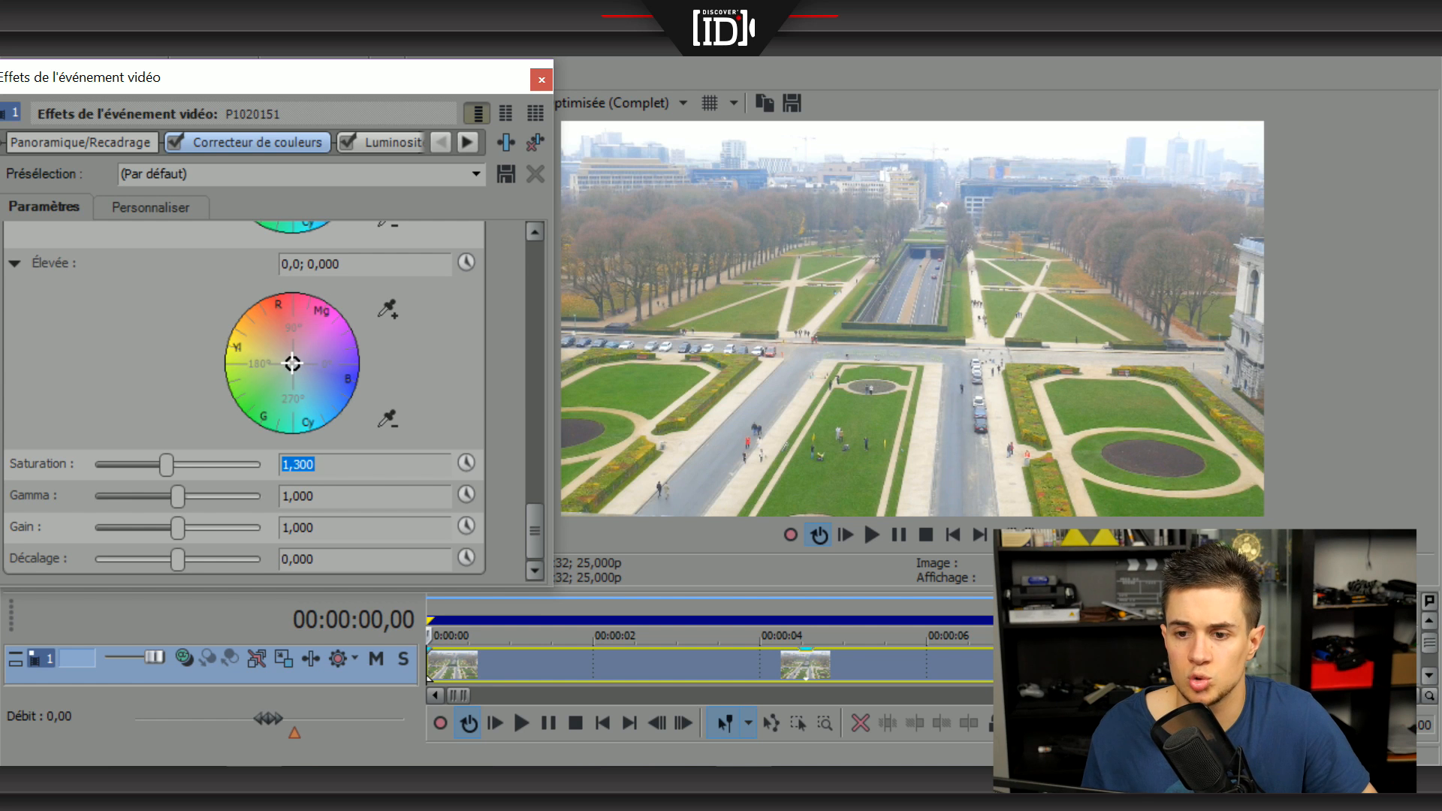
- Enlarge the video preview and switch the effects off and on to compare the graded park clip with the original
drag(1051, 590, 1051, 689)
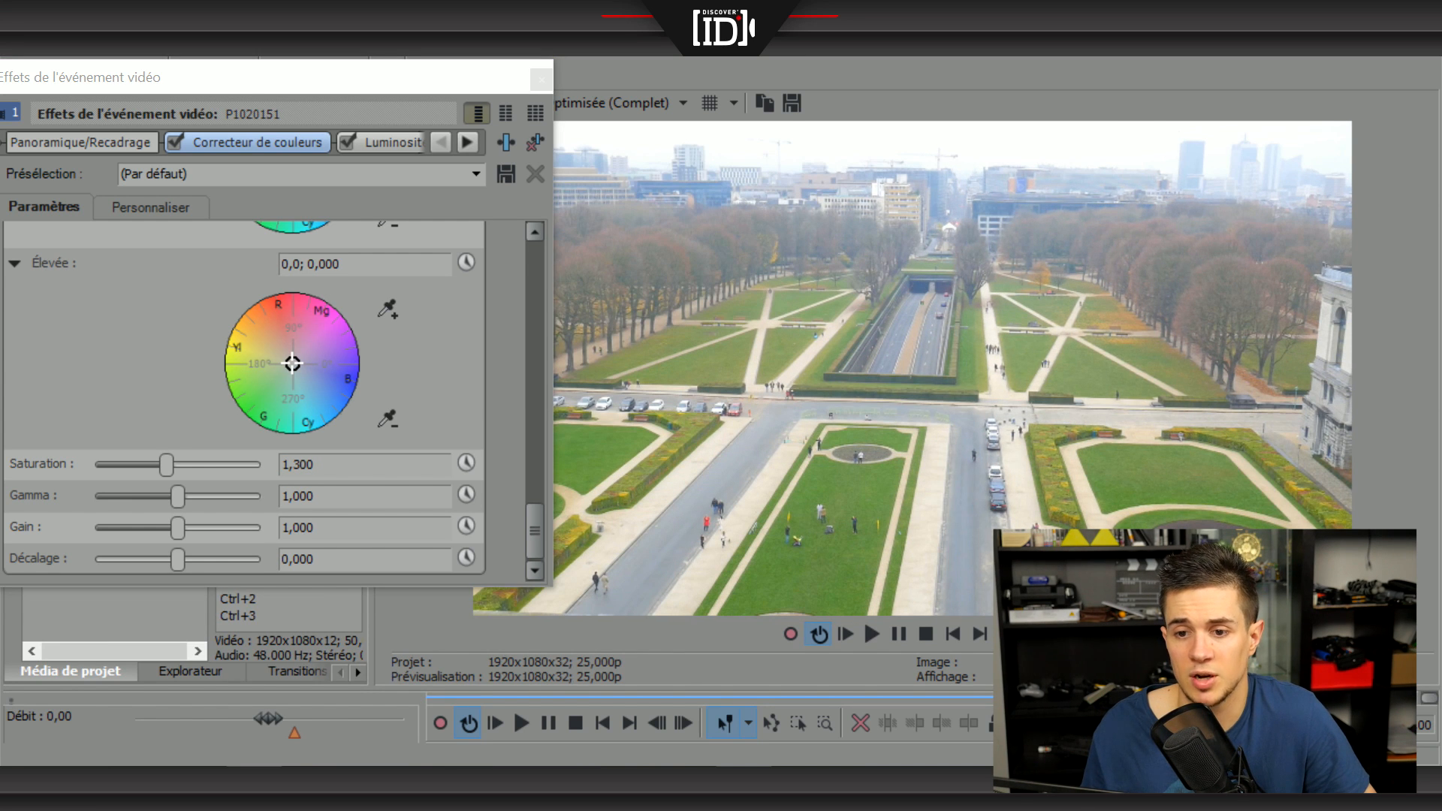
drag(345, 80, 247, 133)
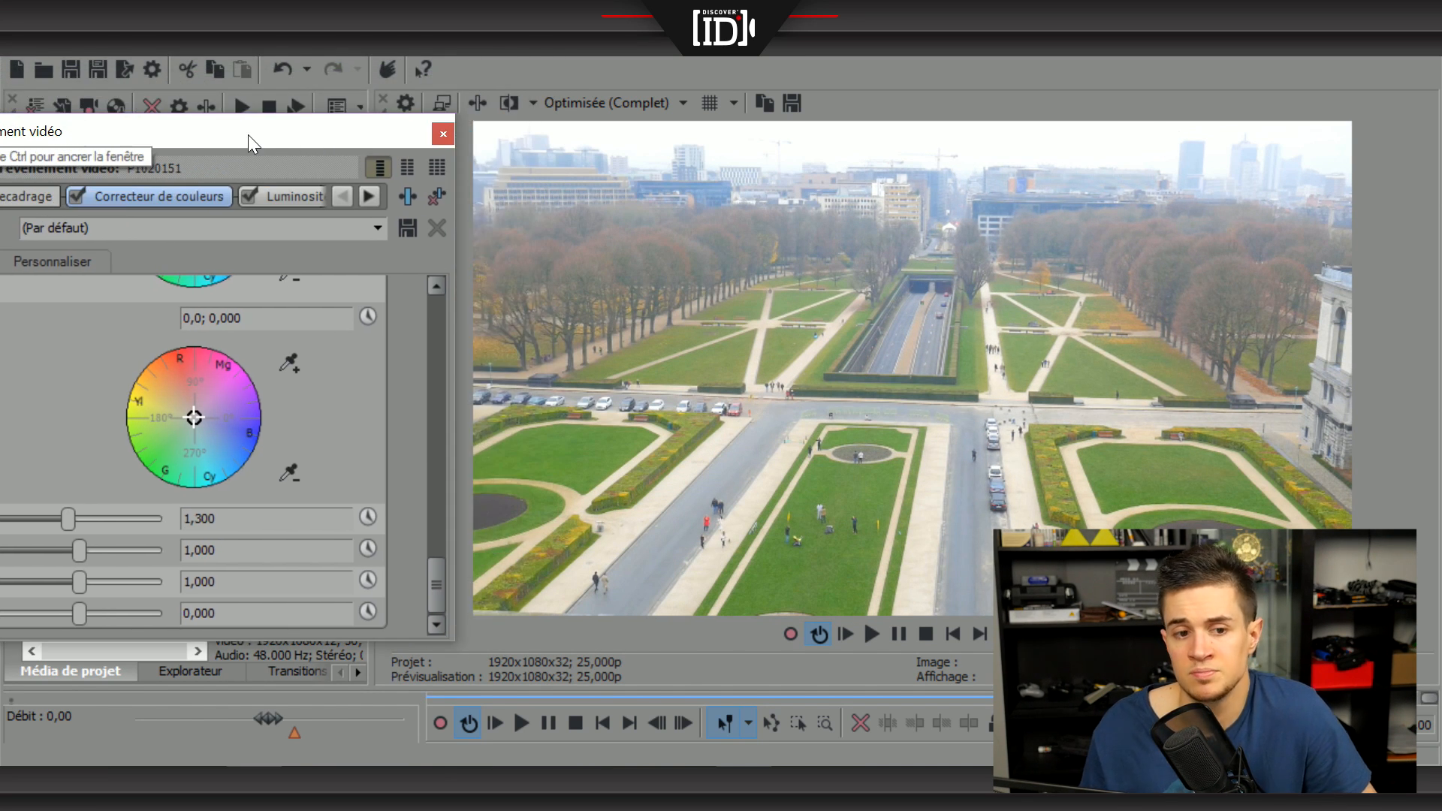
click(248, 196)
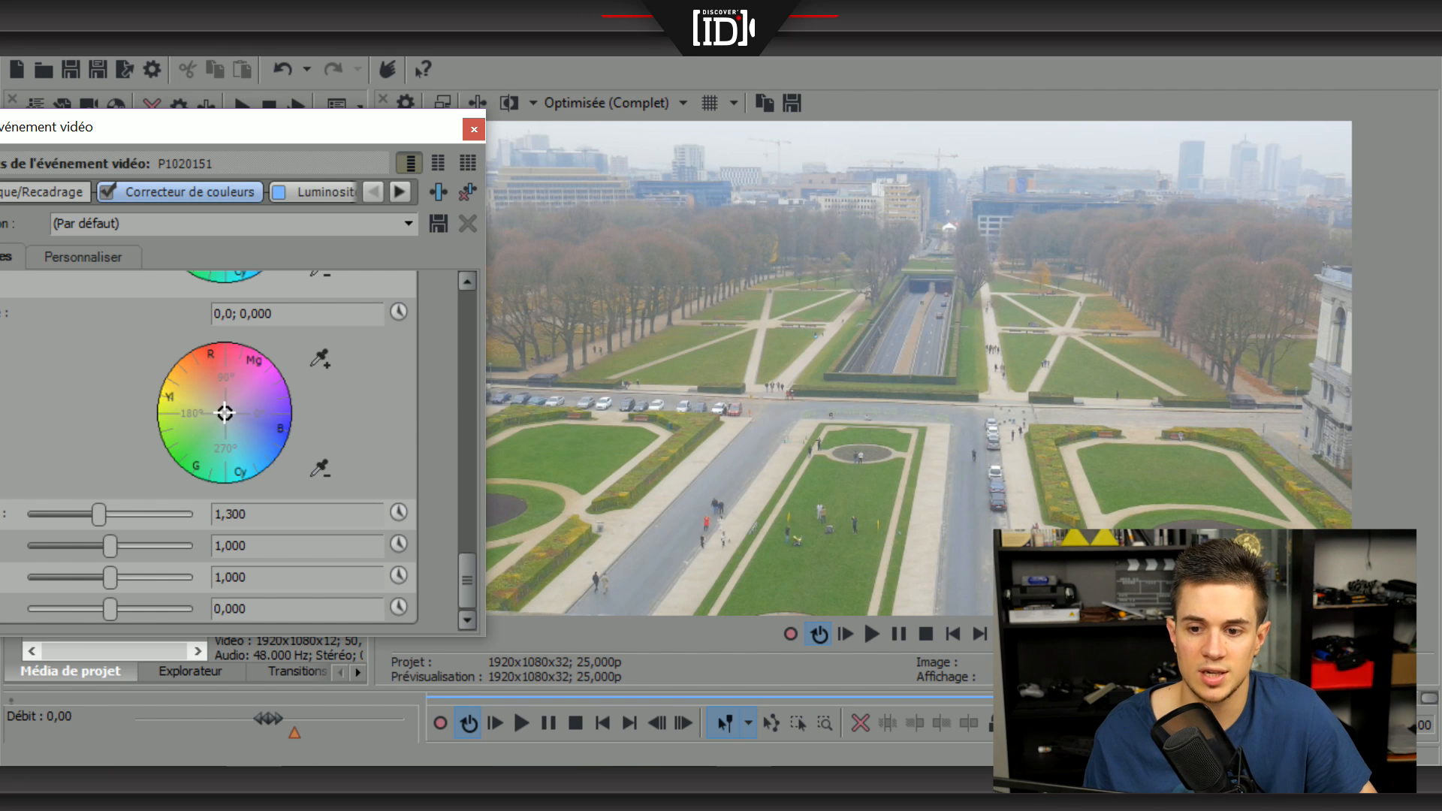
click(279, 192)
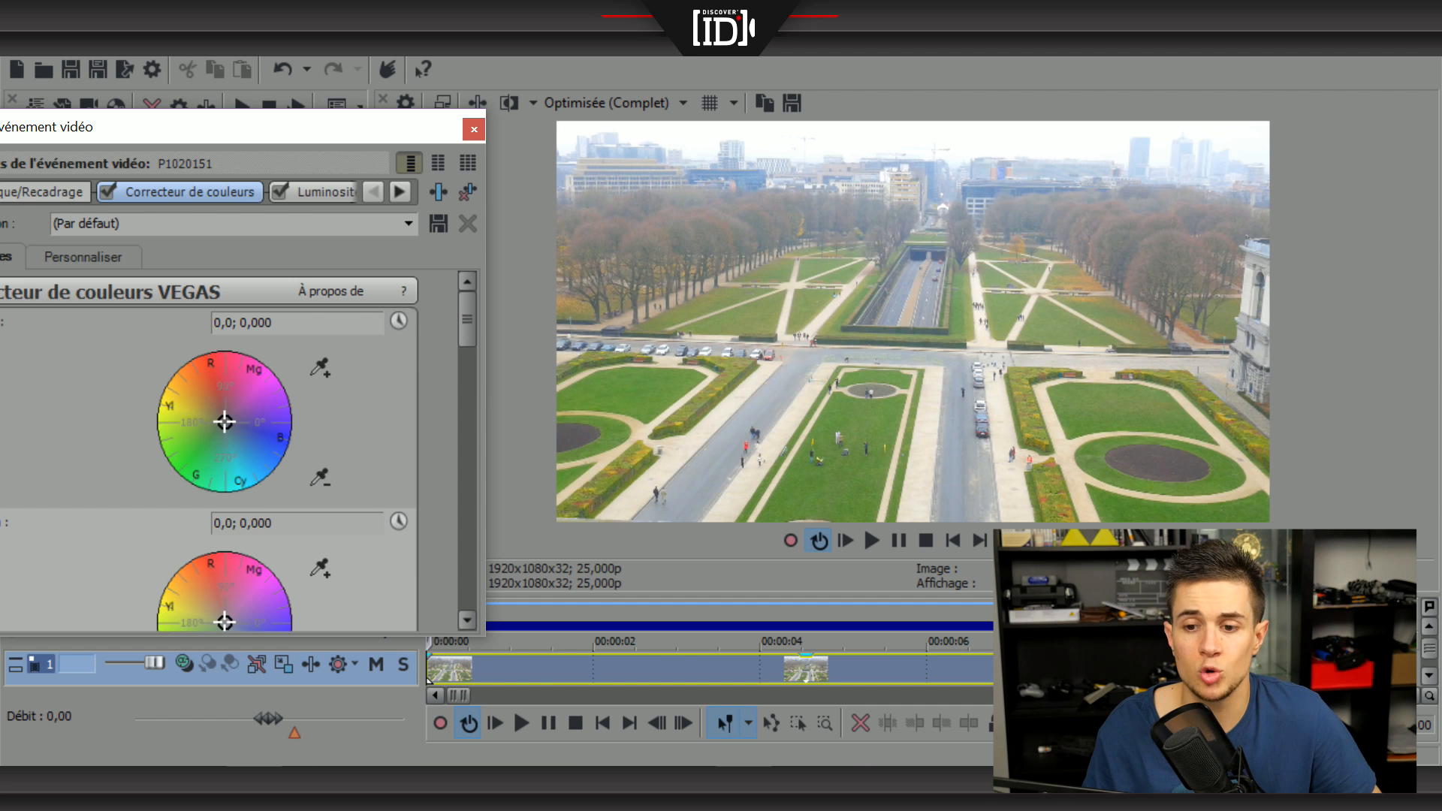
scroll(226, 451, down, 5)
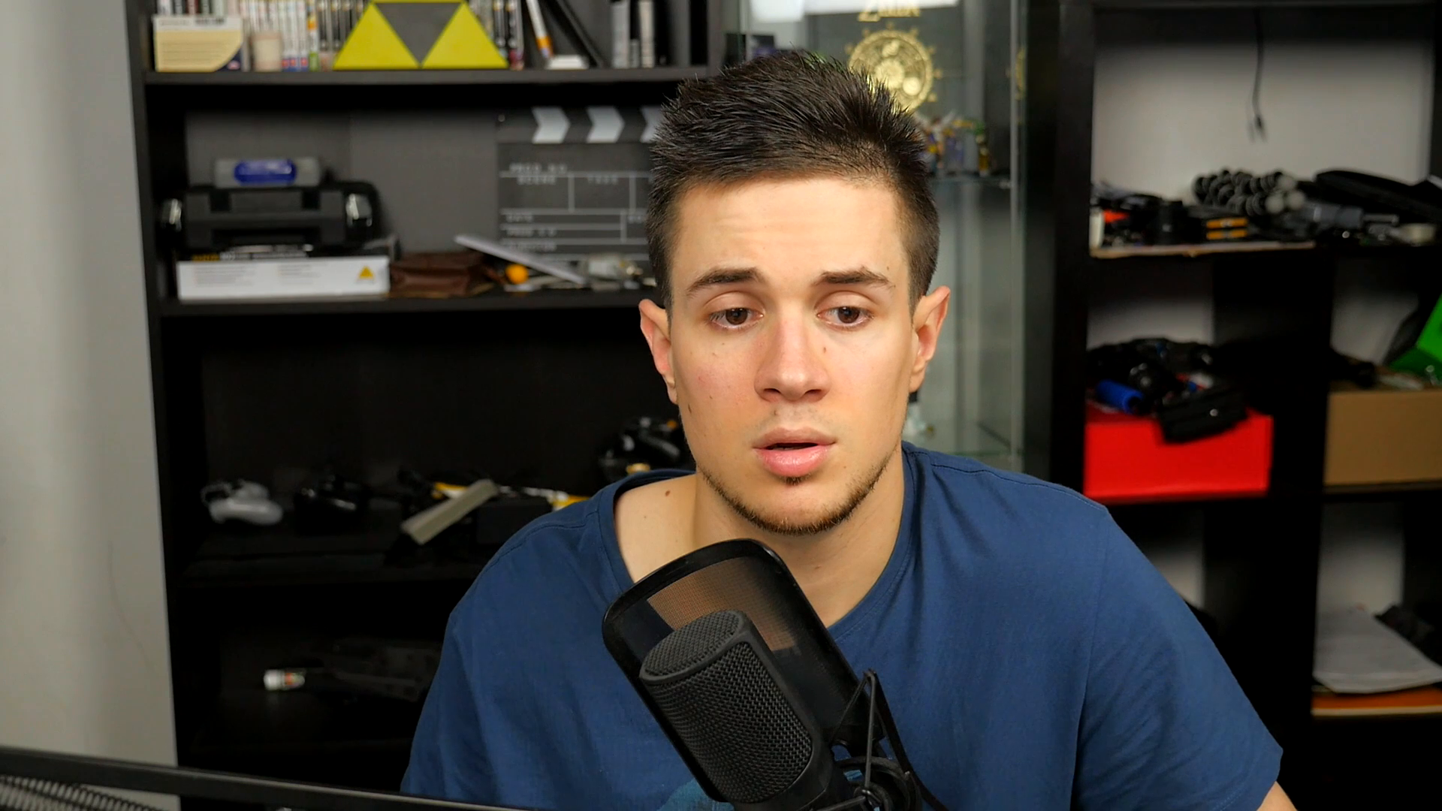
drag(342, 135, 403, 107)
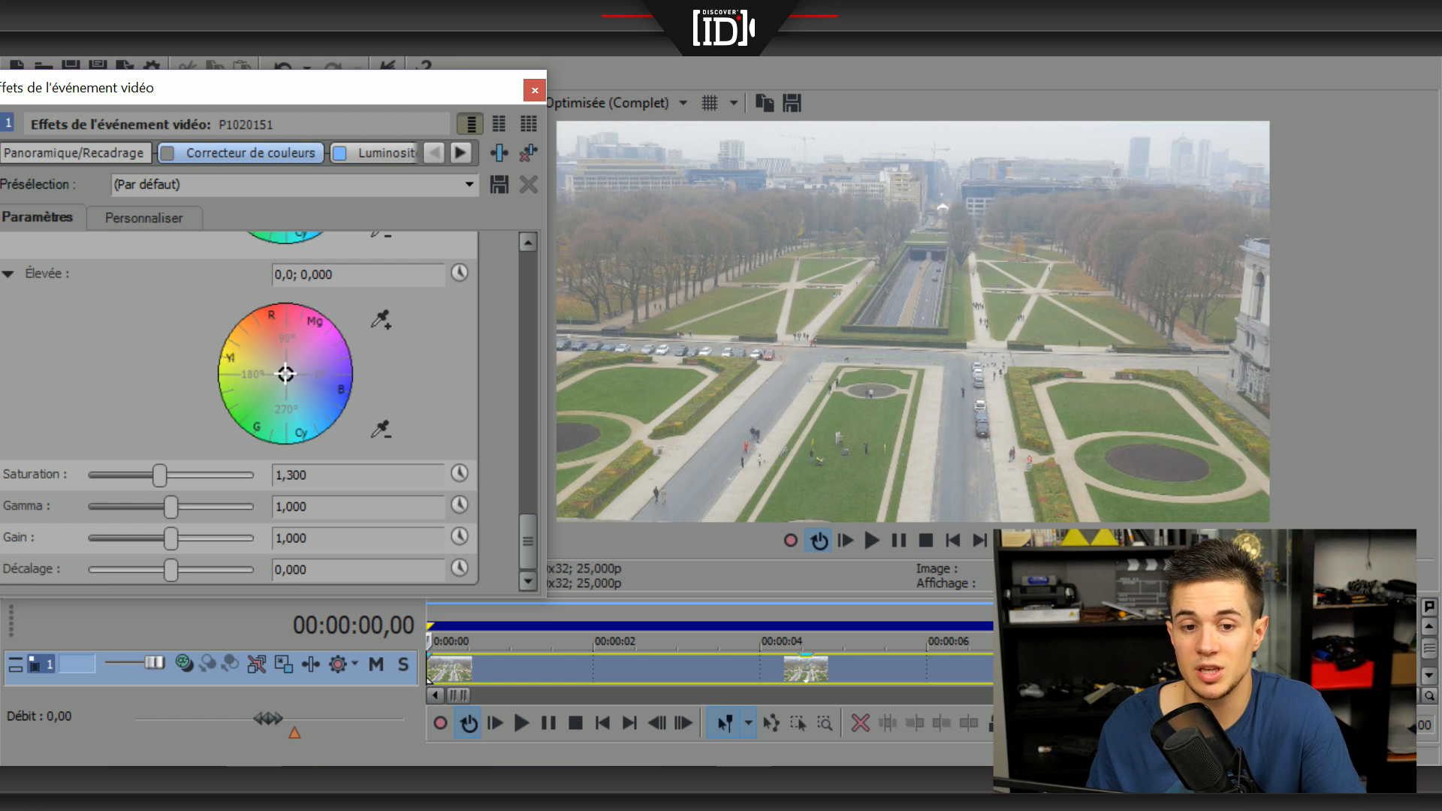
click(339, 153)
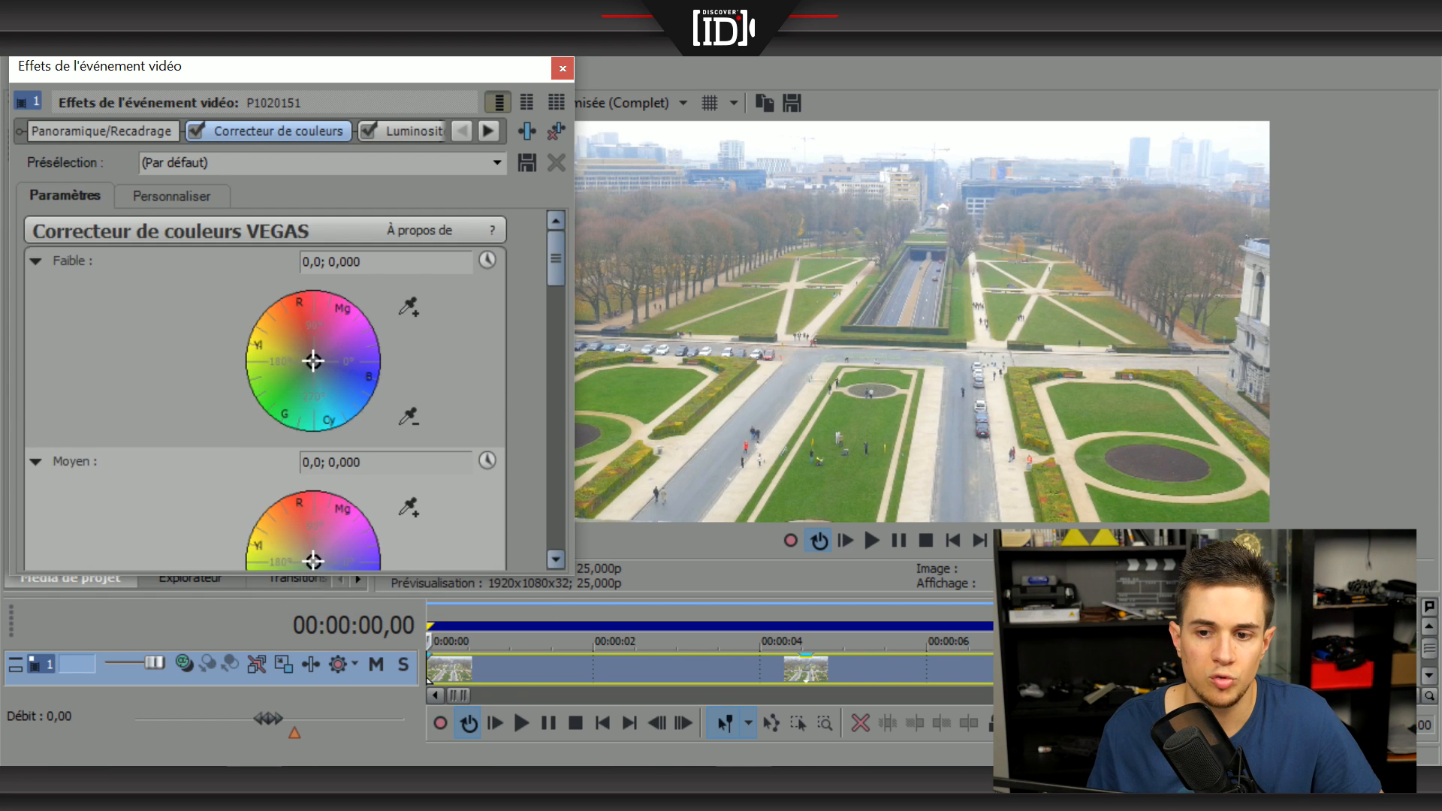
- Try tinting the highlights towards cyan and blue on the Élevée colour wheel, and undo the tint
scroll(263, 391, down, 6)
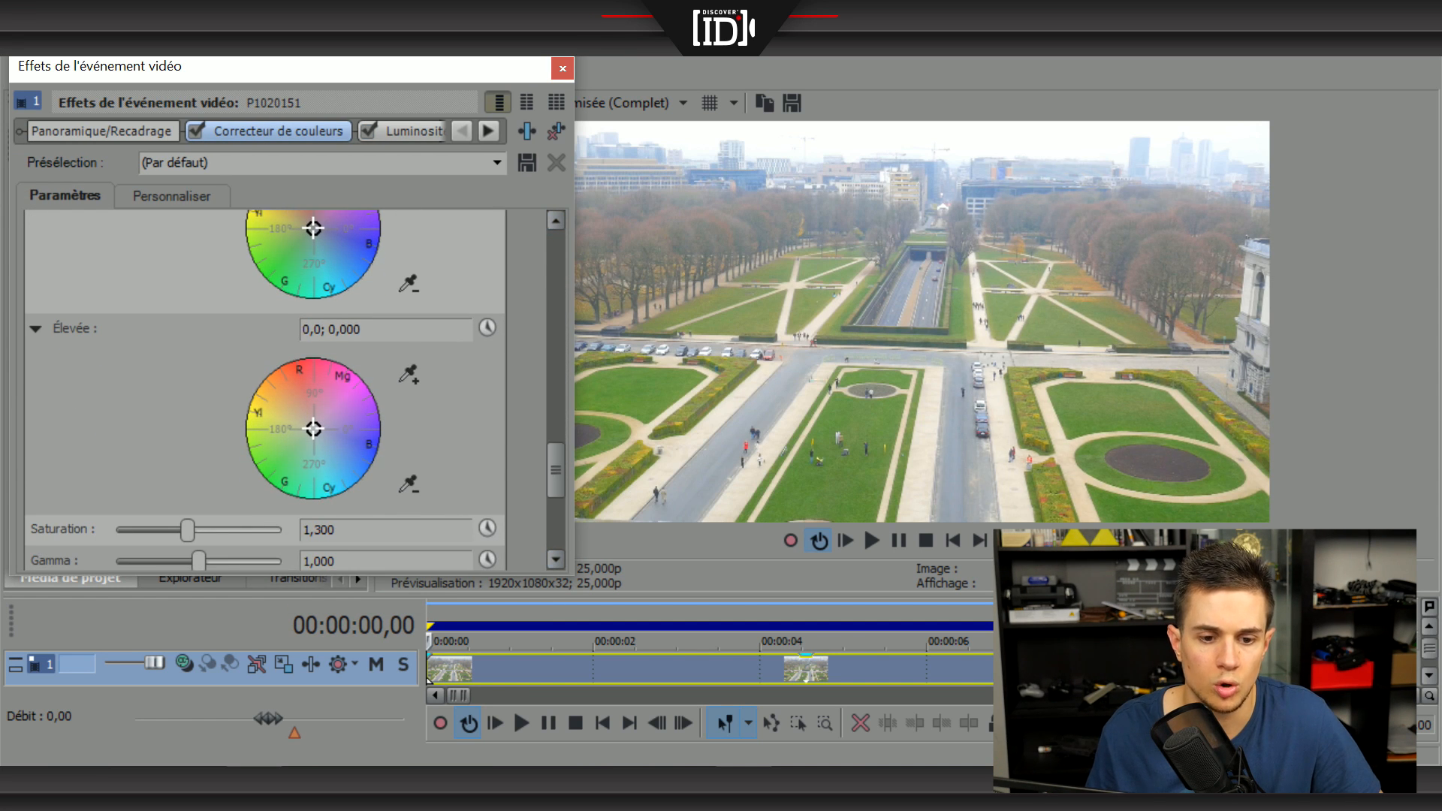
drag(314, 429, 314, 435)
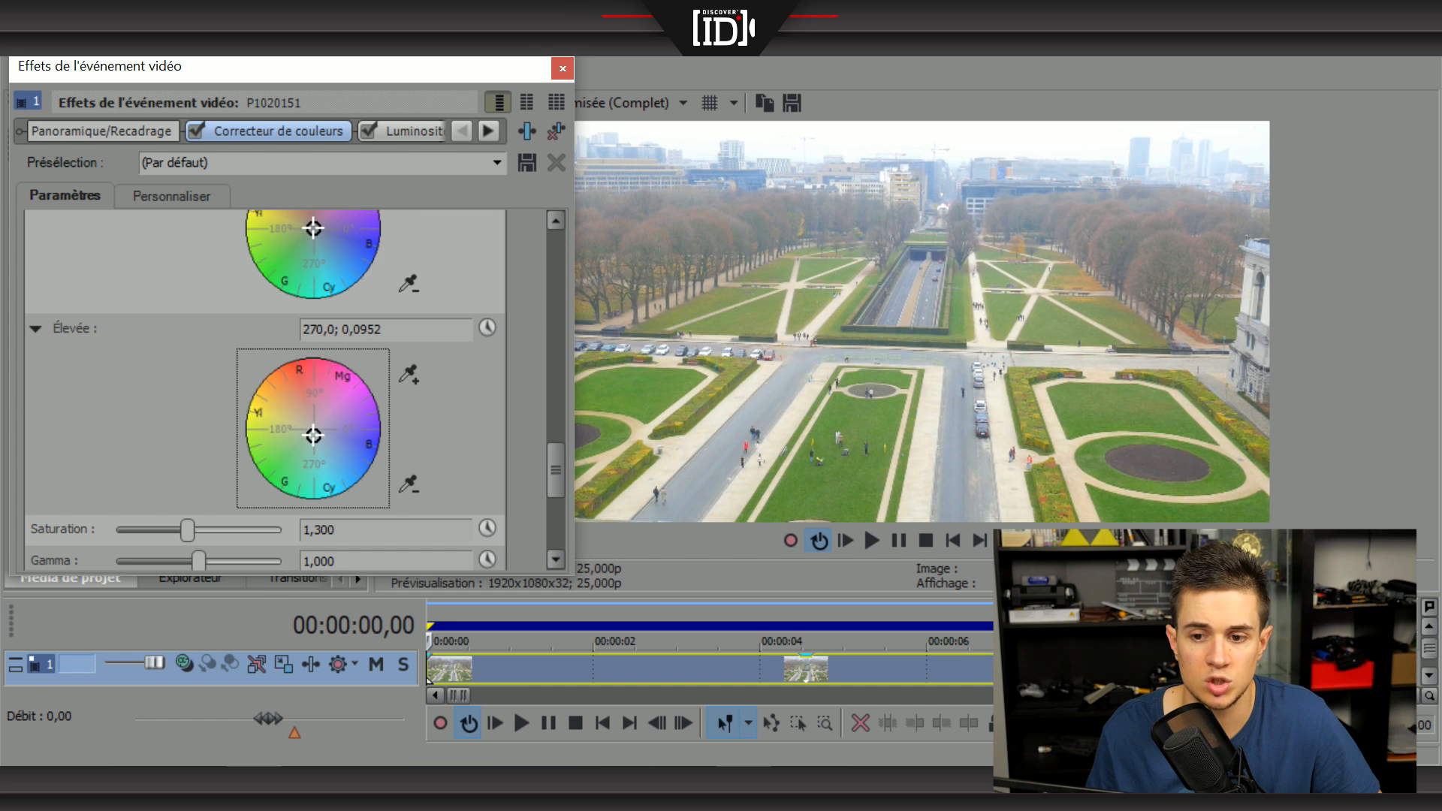
drag(314, 435, 323, 442)
key(ctrl+z)
- Tint the midtones towards cyan-blue on the Moyen colour wheel, at about 294,23; 0,2437, and uncover the preview
scroll(324, 442, up, 2)
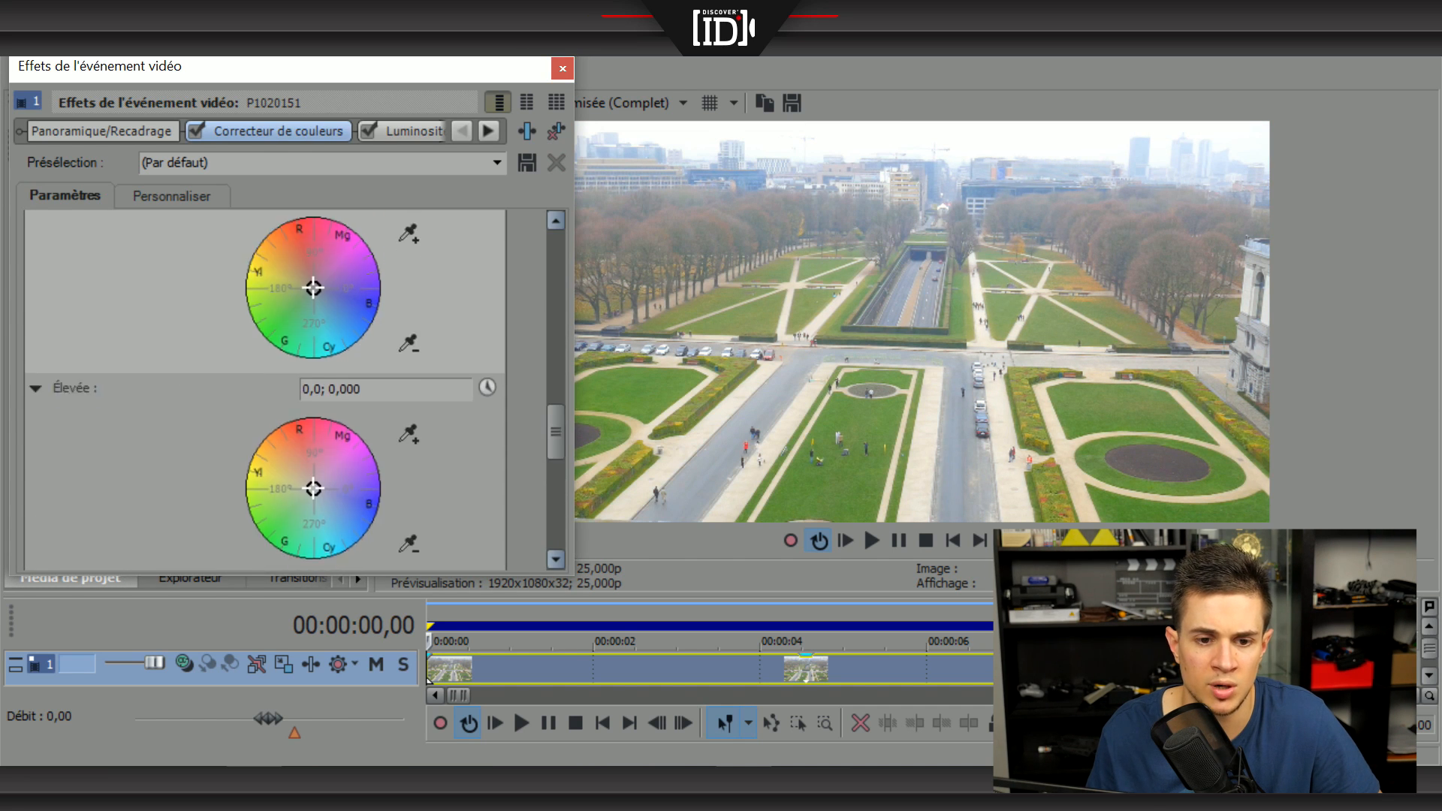
scroll(316, 391, up, 3)
drag(313, 437, 320, 452)
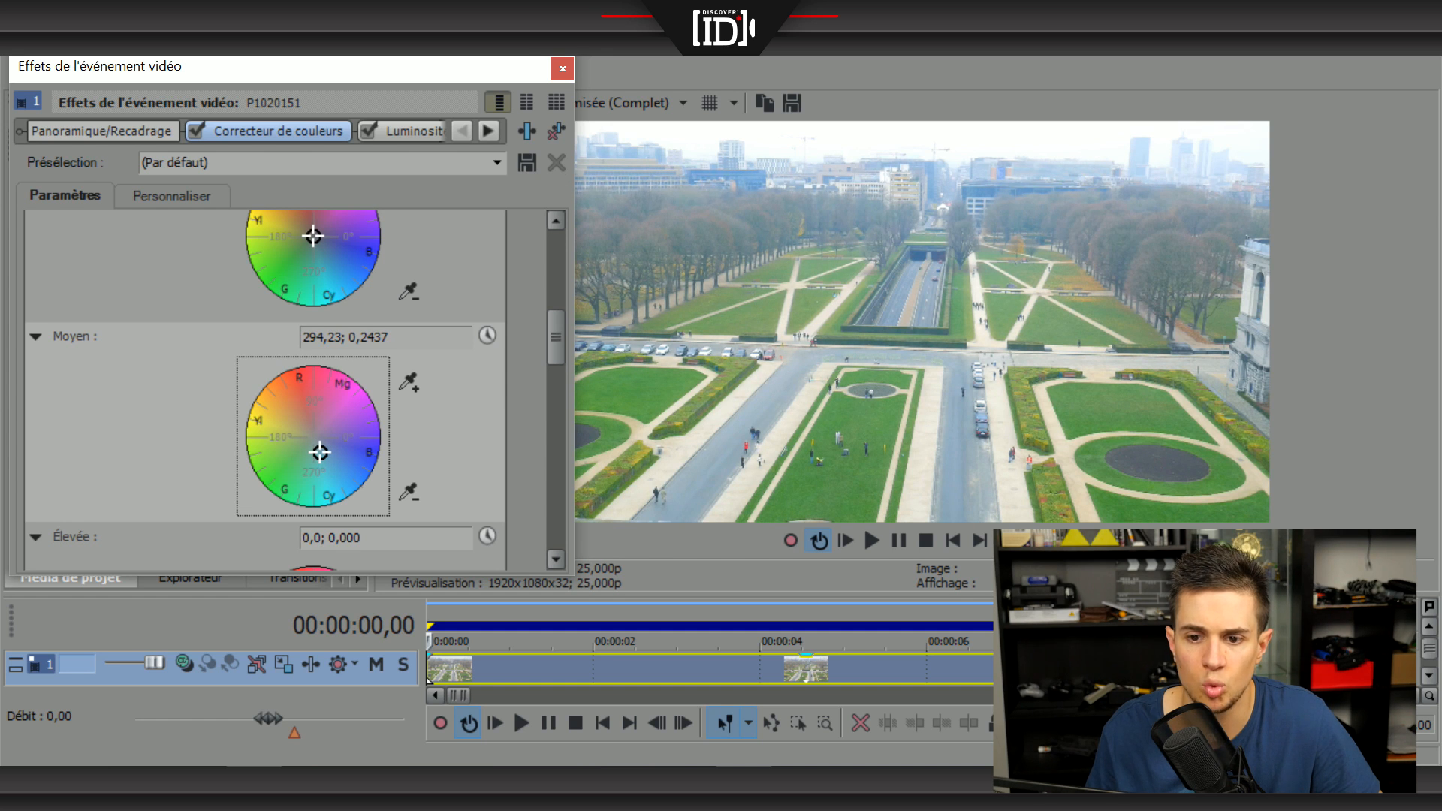
drag(419, 81, 395, 82)
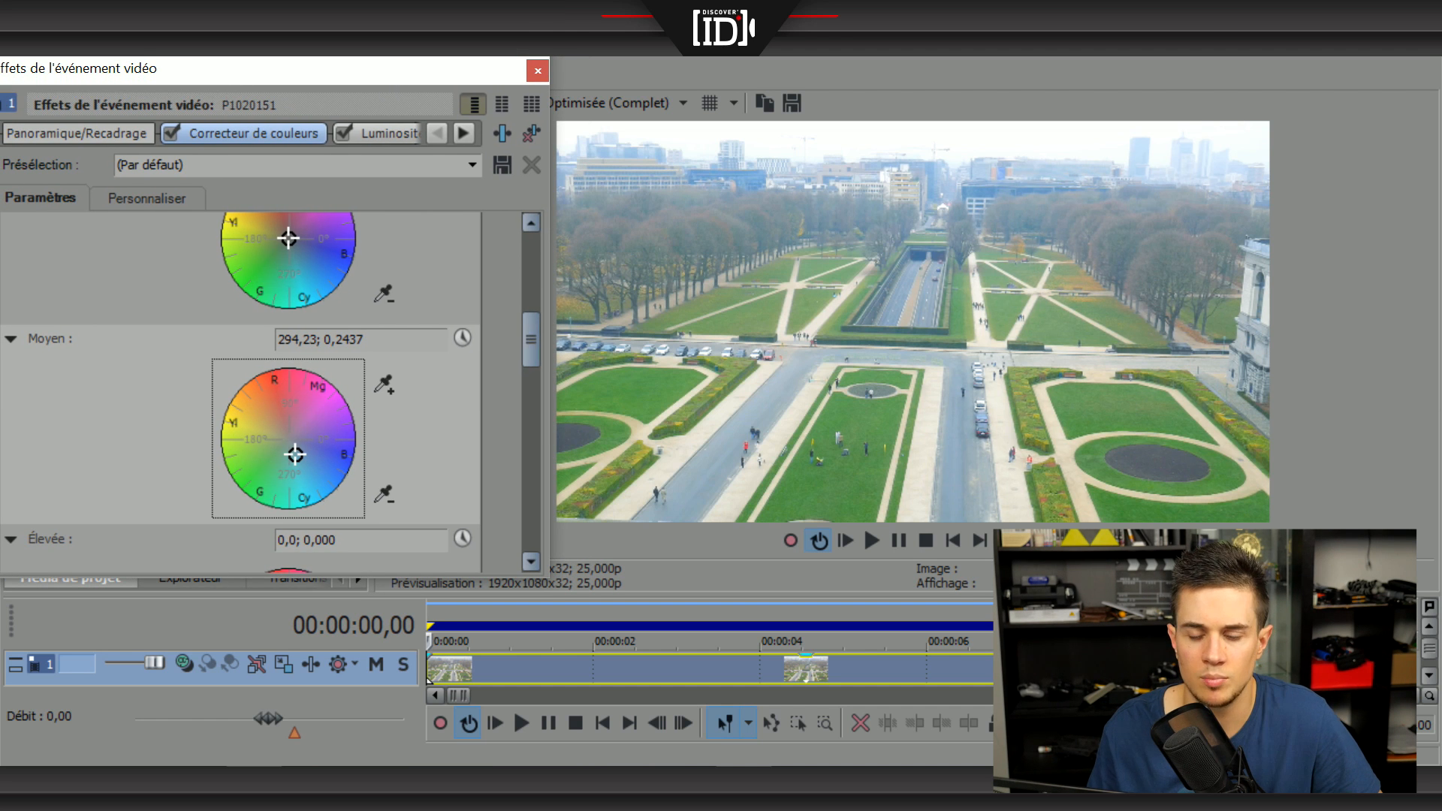